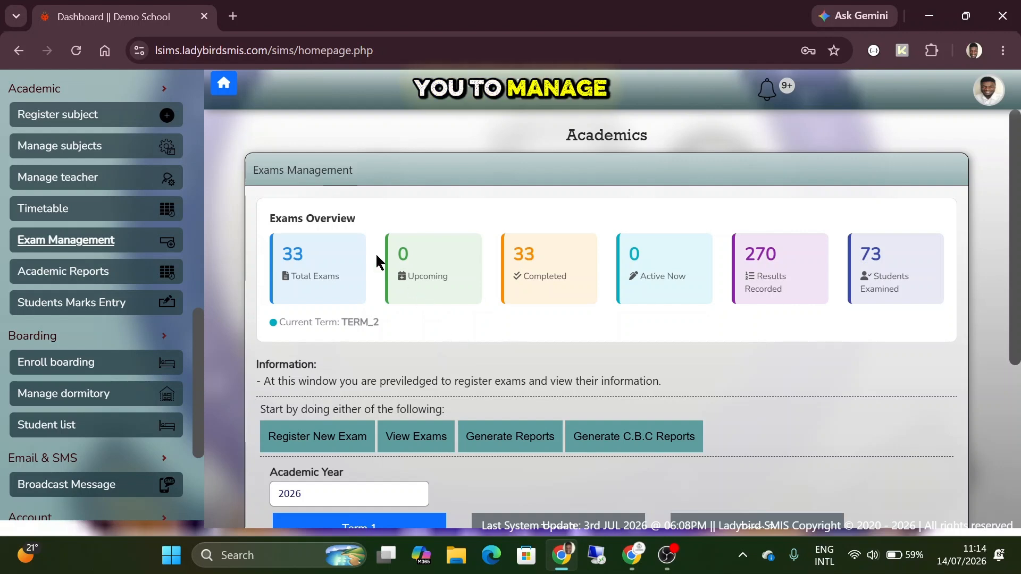
- Examine the Exams Overview summary and the exam actions offered on the Exams Management page
scroll(375, 254, "down", 1)
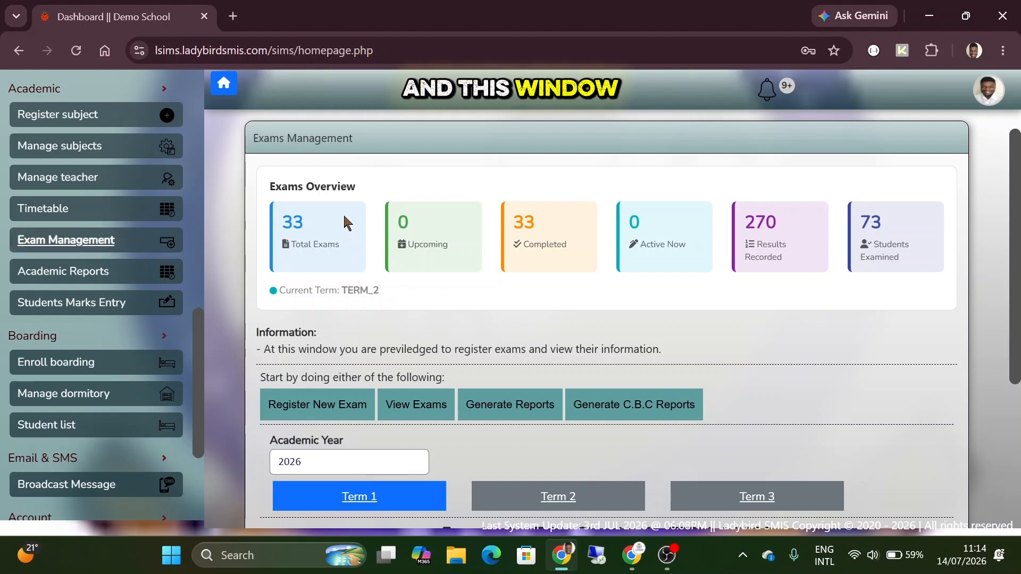
left_click_drag(259, 138, 360, 146)
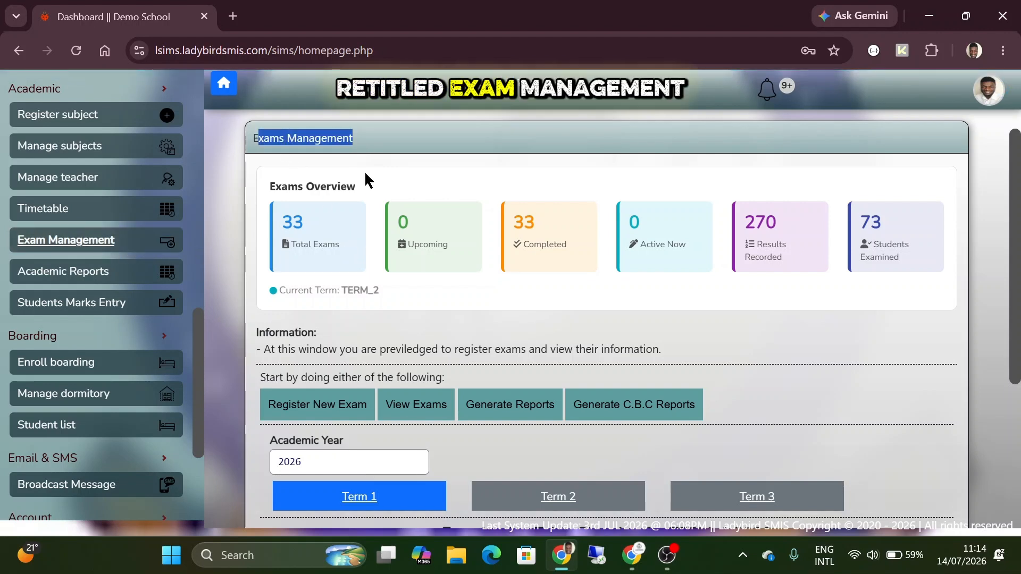
left_click(319, 204)
scroll(319, 203, "down", 1)
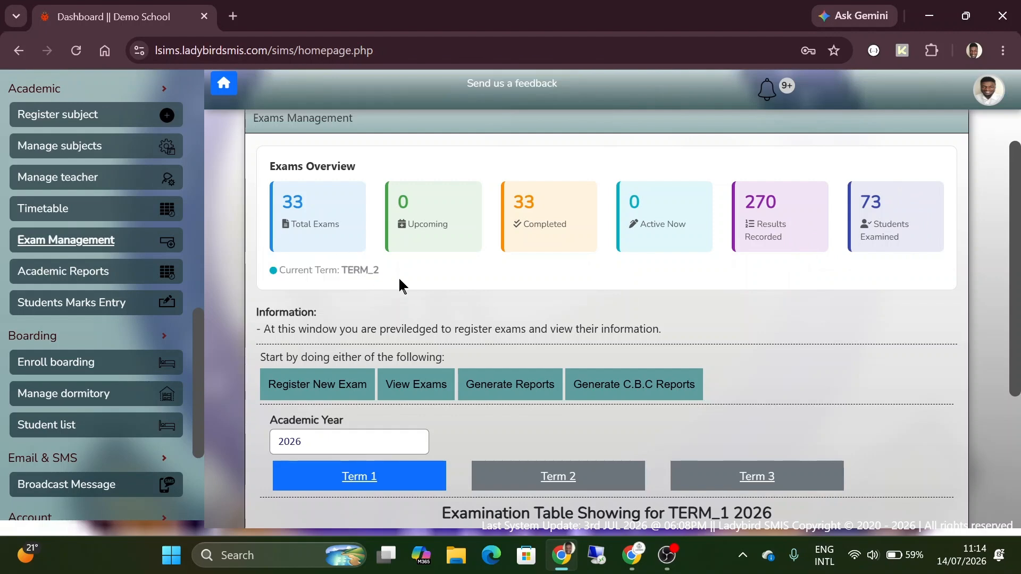
scroll(398, 276, "down", 2)
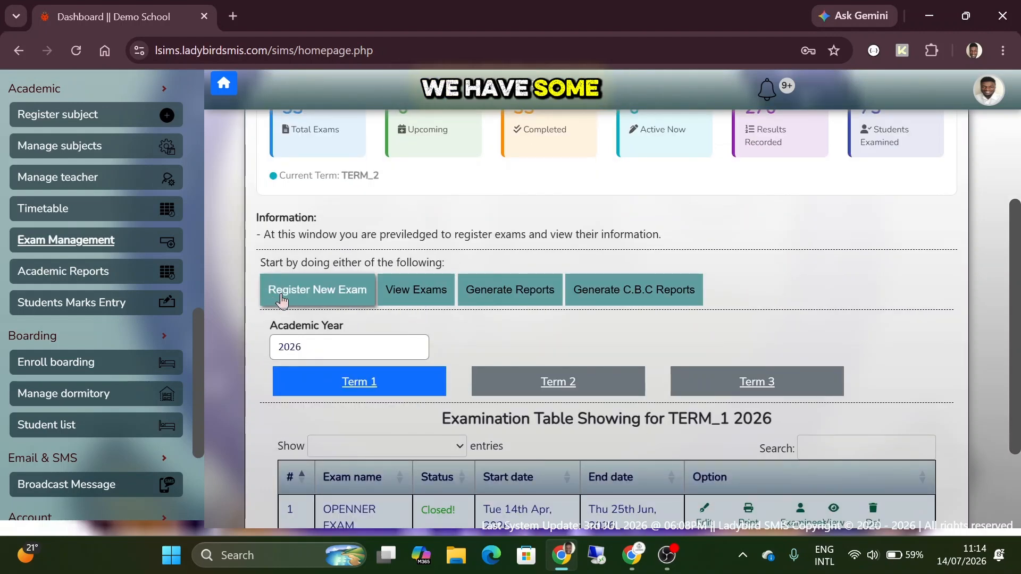
left_click(331, 293)
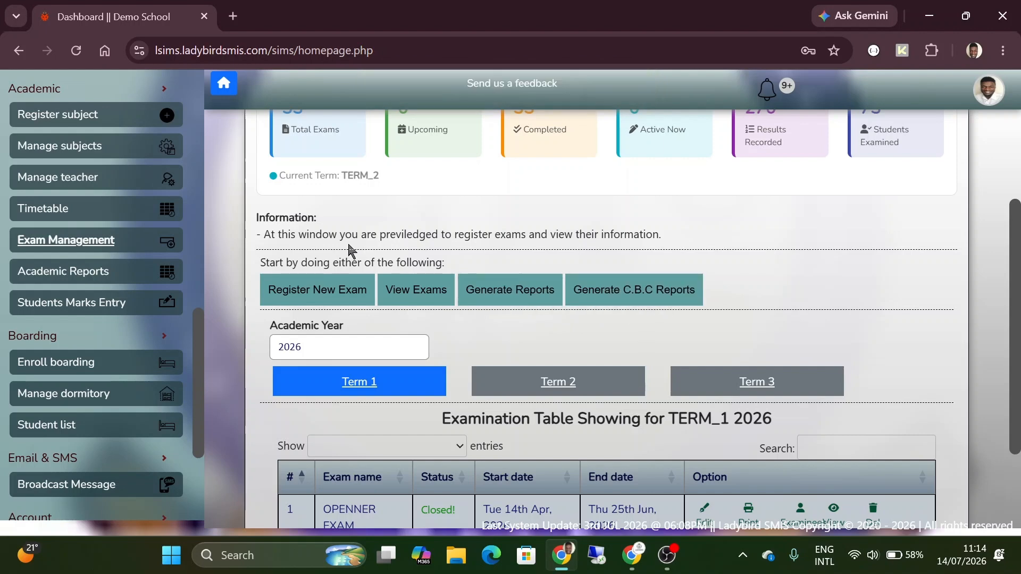
scroll(350, 250, "down", 2)
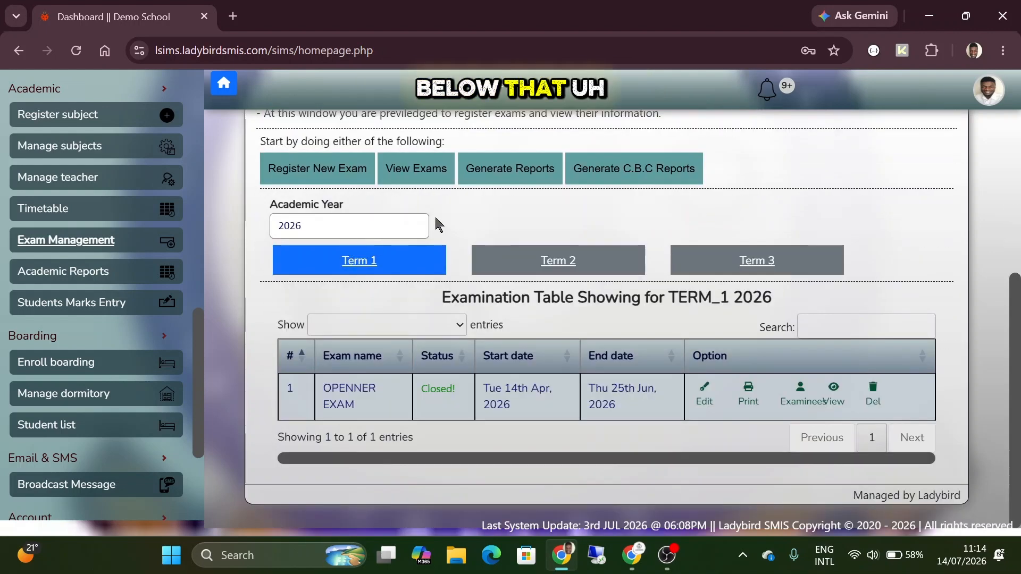
- Look through the academic years available for the examination table, leaving 2026 selected
left_click(305, 226)
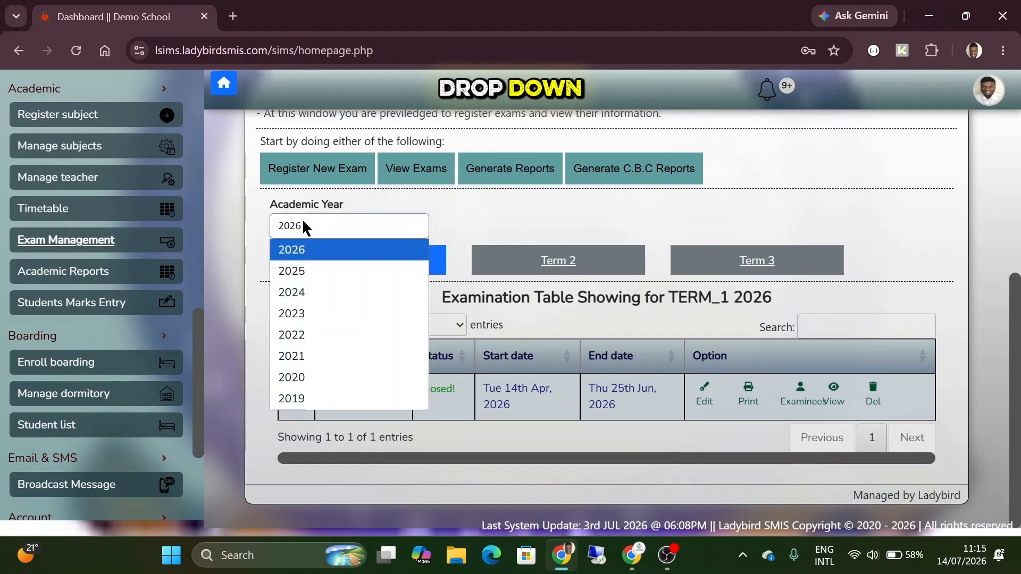
left_click(304, 223)
left_click(355, 223)
left_click(355, 222)
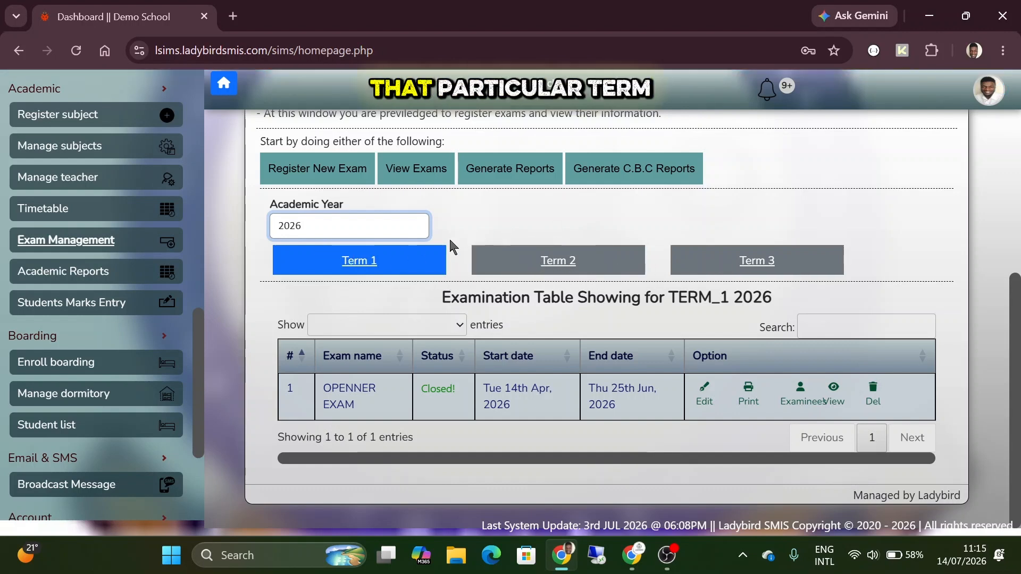
left_click(295, 225)
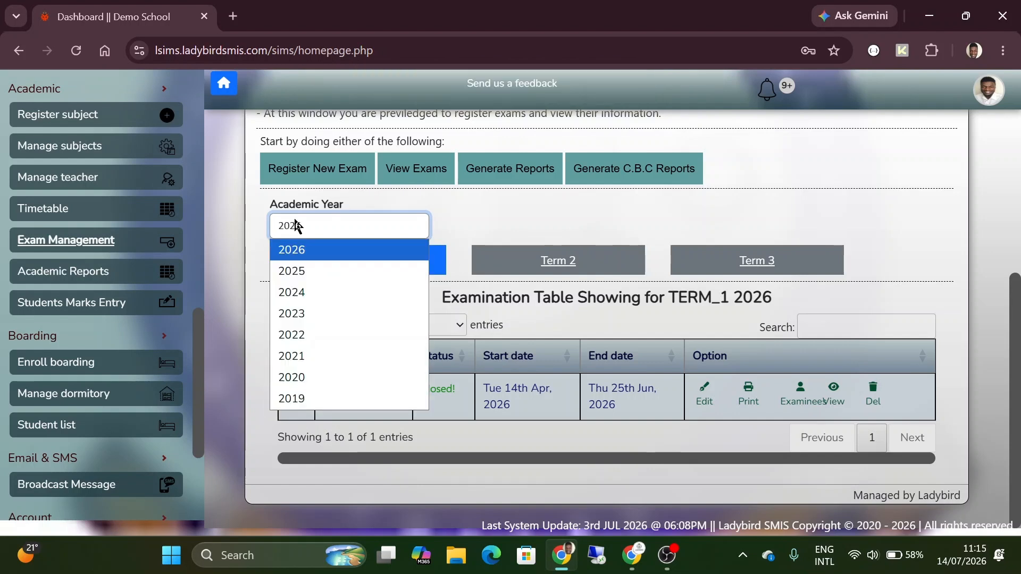
left_click(295, 225)
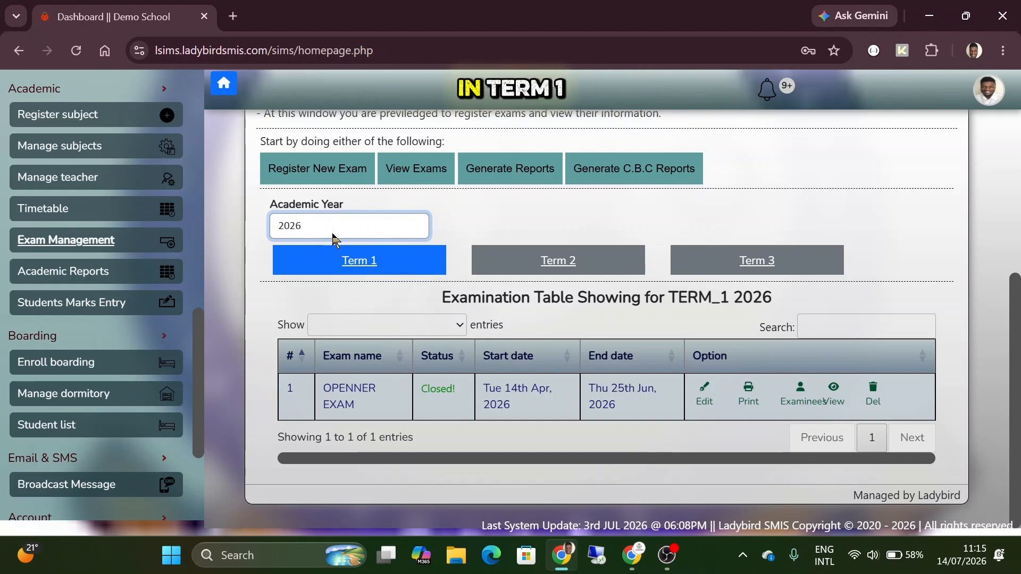
- View the 2026 exam lists for Term 2 and Term 3
left_click(552, 266)
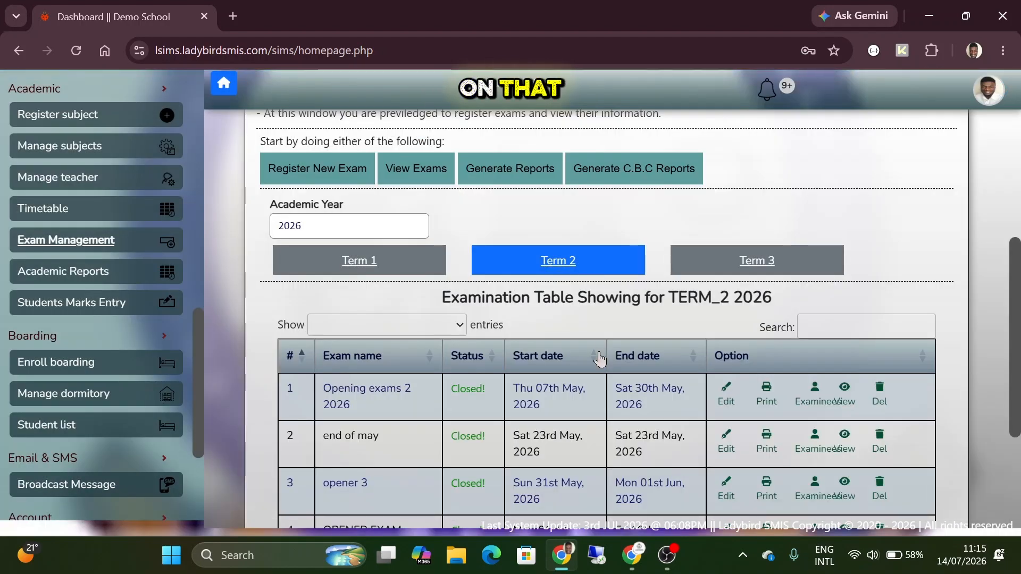
scroll(600, 360, "down", 4)
scroll(600, 358, "up", 2)
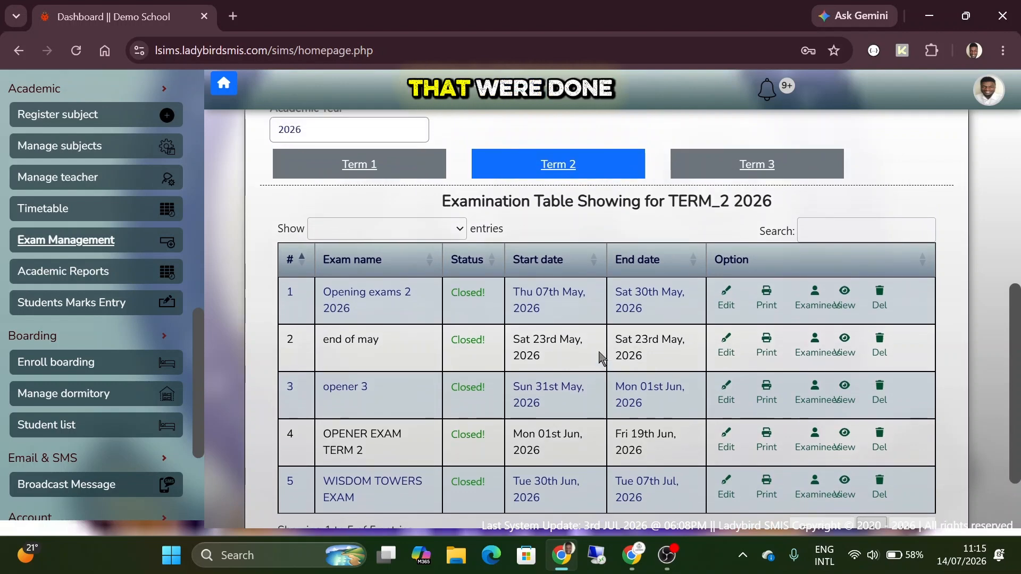
scroll(600, 360, "down", 2)
scroll(600, 359, "up", 1)
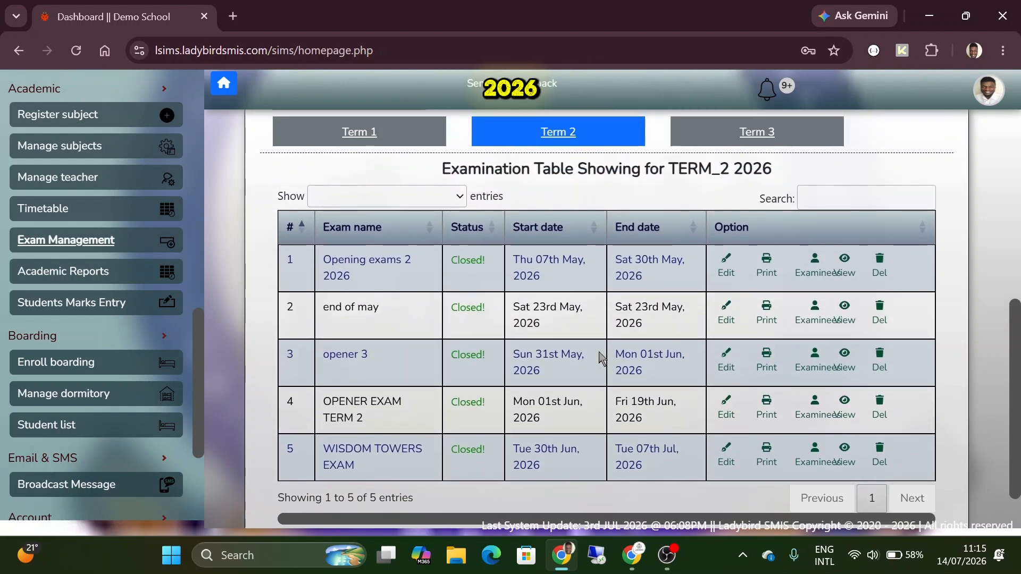
left_click(728, 132)
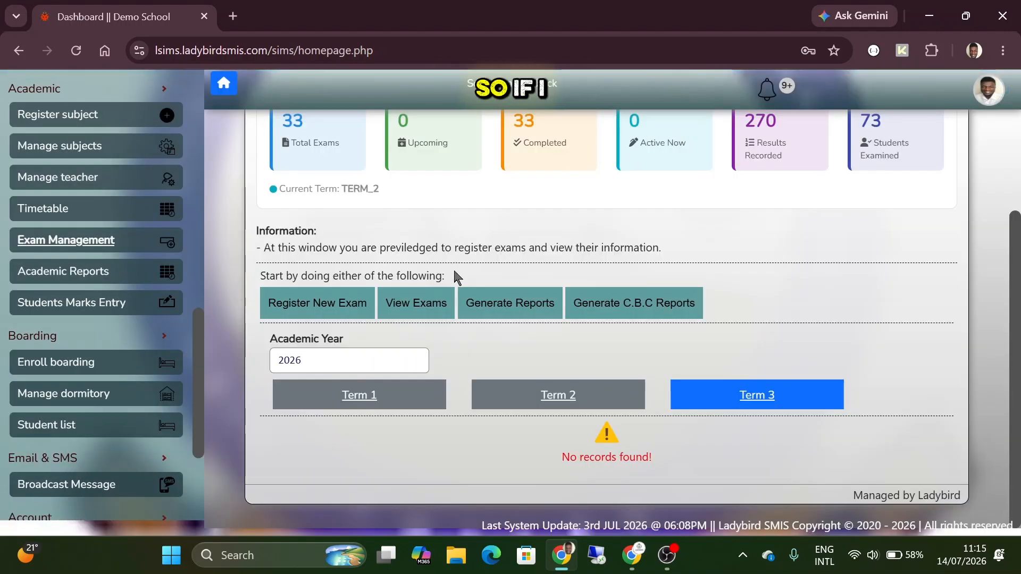
- Change the academic year to 2024 and review the exams held in Term 2
left_click(356, 362)
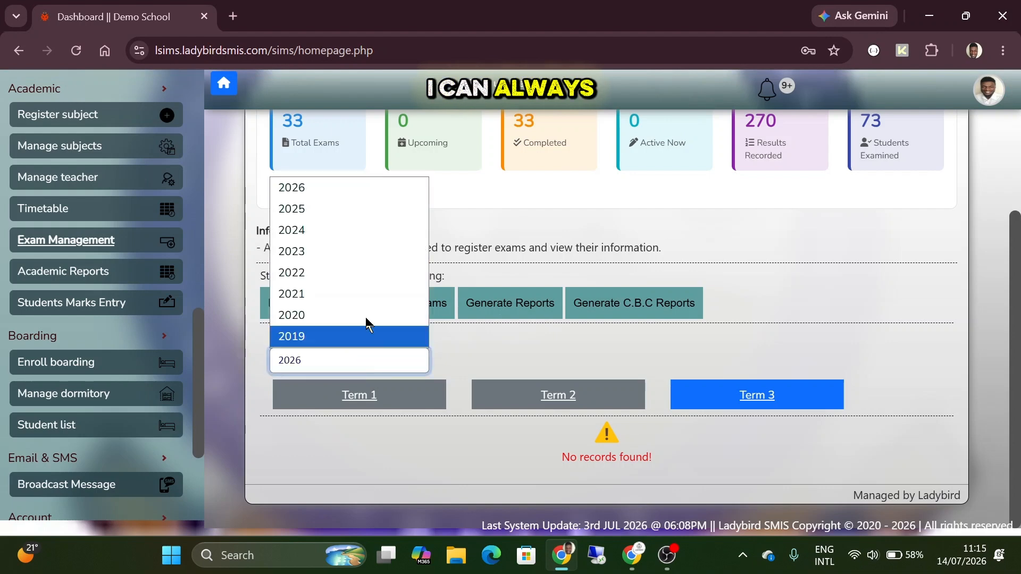
left_click(327, 226)
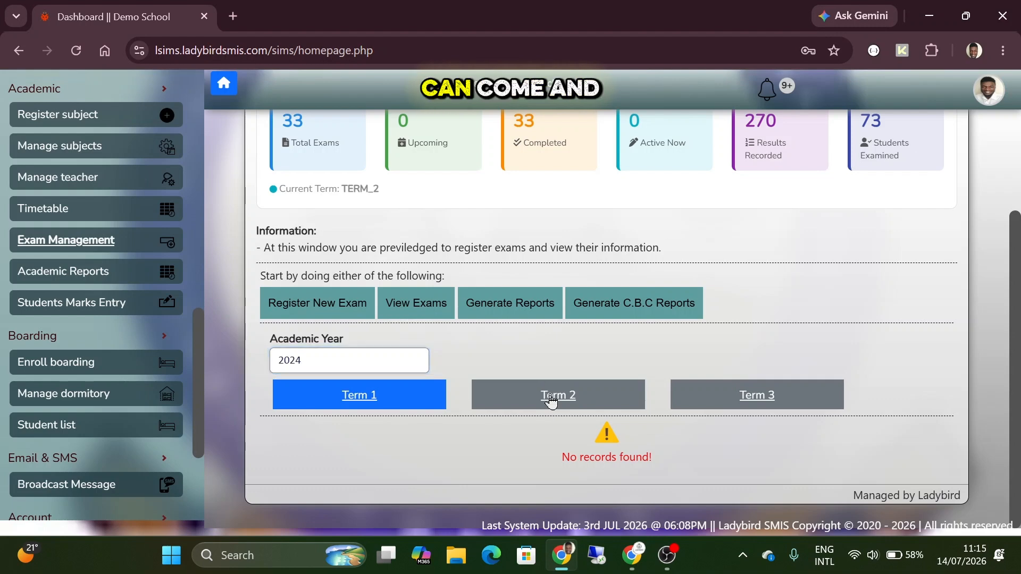
left_click(550, 394)
scroll(551, 398, "down", 3)
scroll(551, 400, "down", 2)
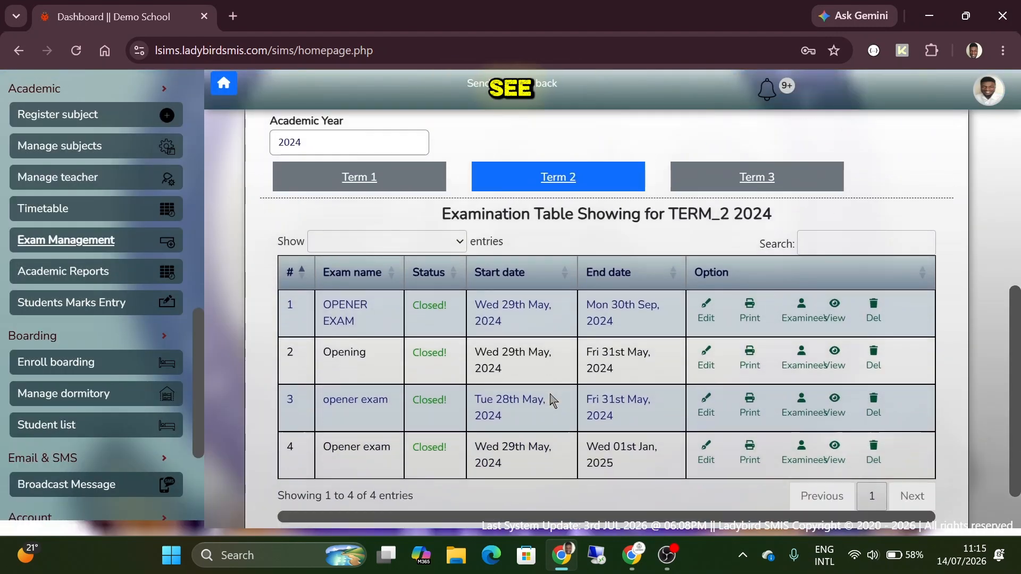
scroll(550, 394, "up", 1)
scroll(550, 394, "up", 2)
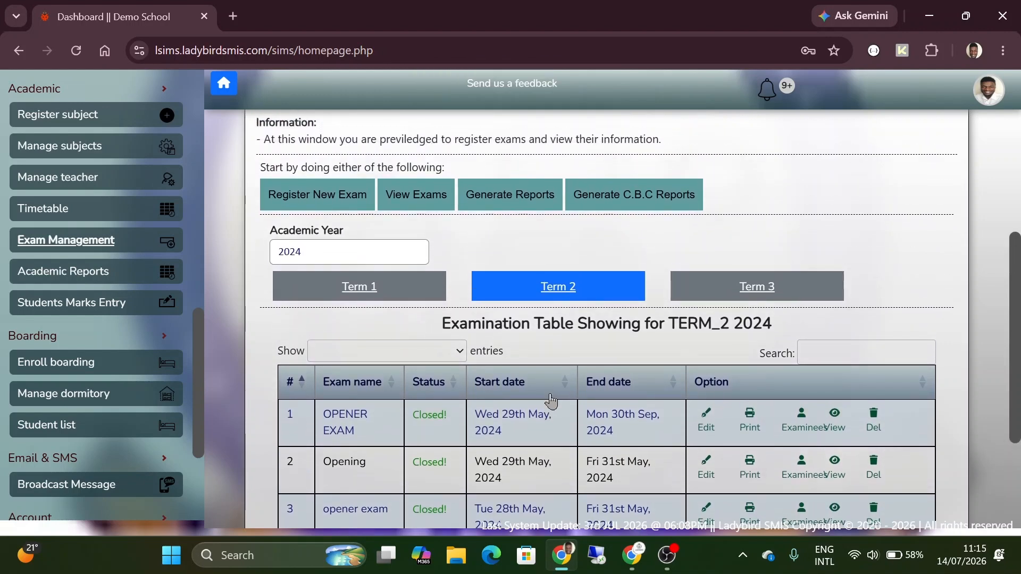
- Return the examination table to academic year 2026 and show the Term 2 exams
left_click(361, 250)
left_click(325, 277)
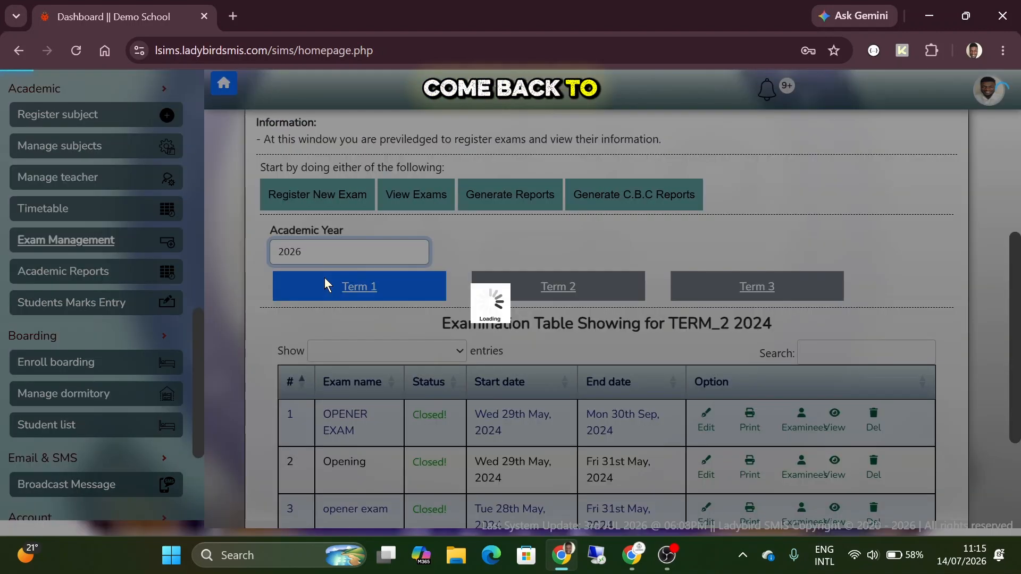
left_click(558, 290)
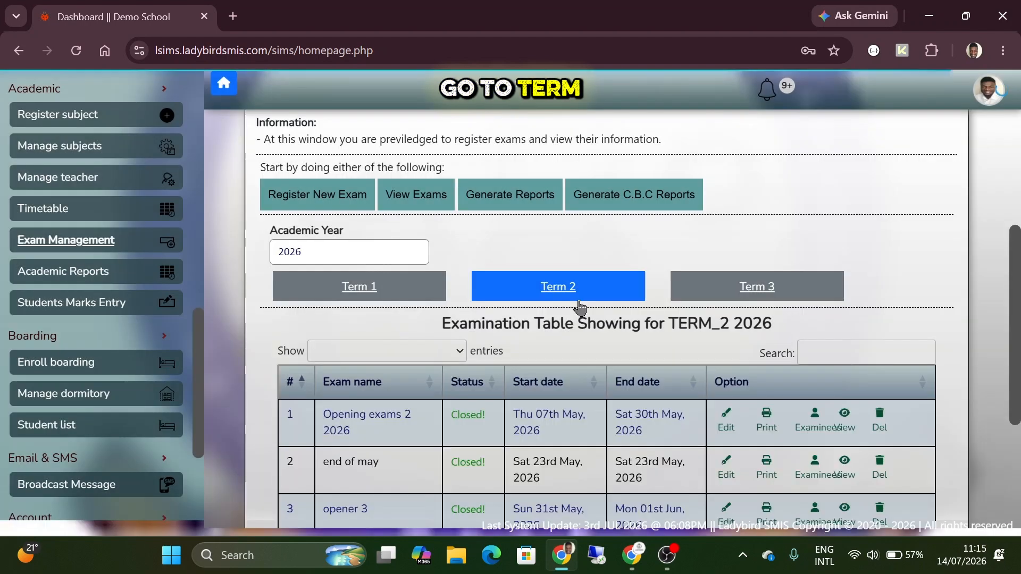
scroll(646, 373, "down", 2)
scroll(645, 372, "down", 1)
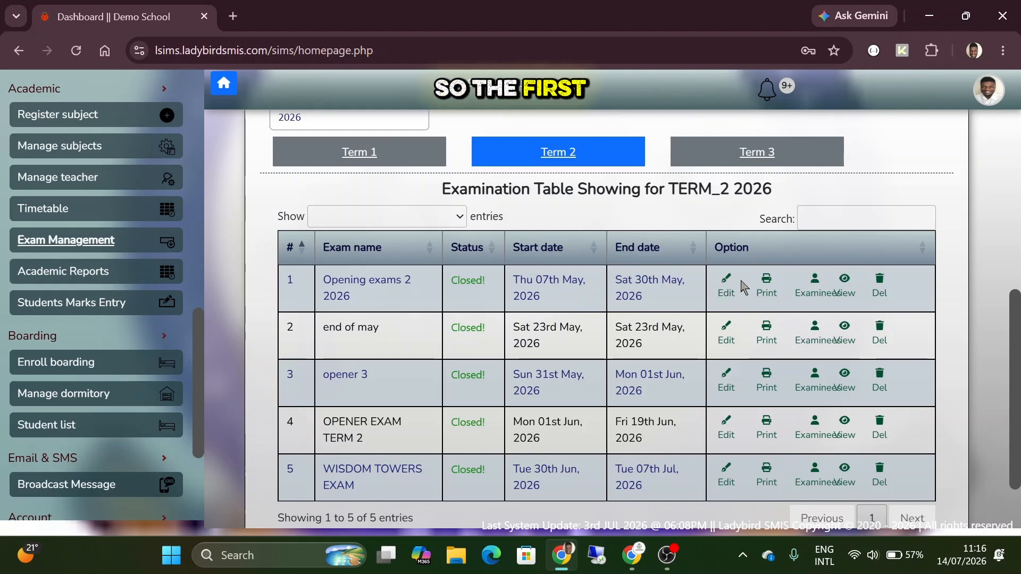
- Edit the exam "Opening exams 2 2026", set its end date to 21/07/2026 and save the change
left_click(725, 294)
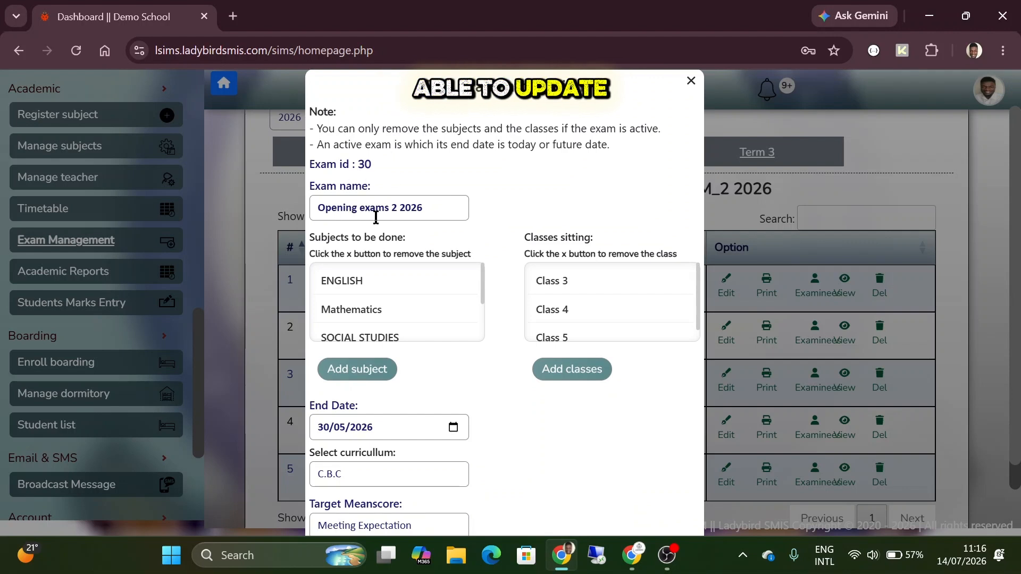
scroll(375, 217, "down", 1)
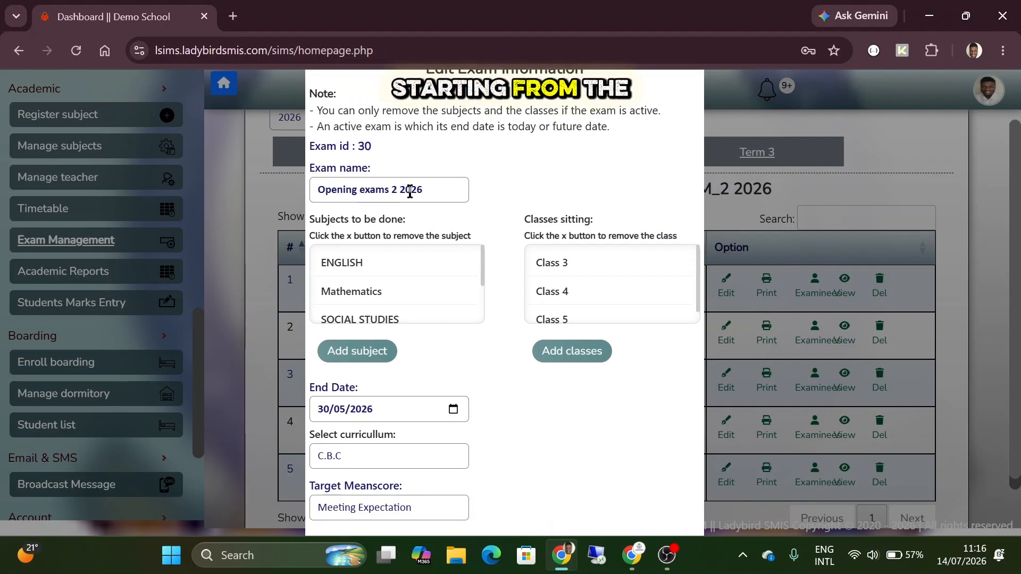
scroll(383, 182, "down", 3)
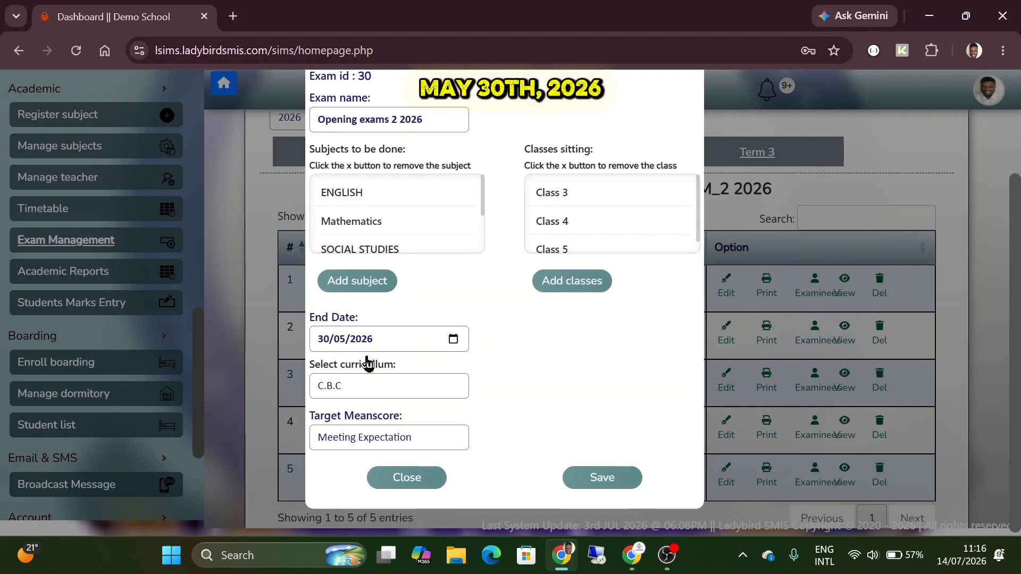
left_click(453, 339)
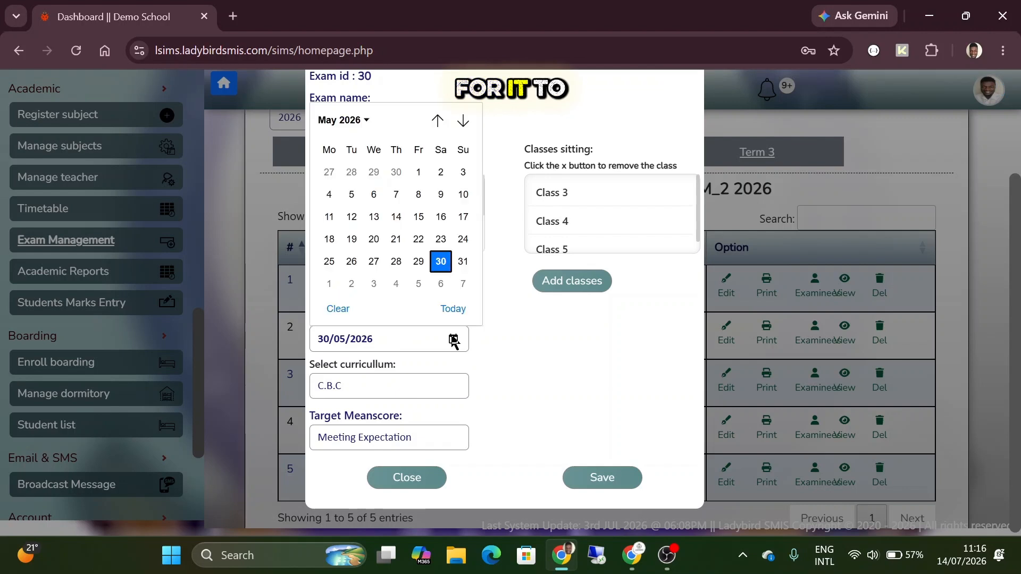
left_click(453, 308)
left_click(454, 340)
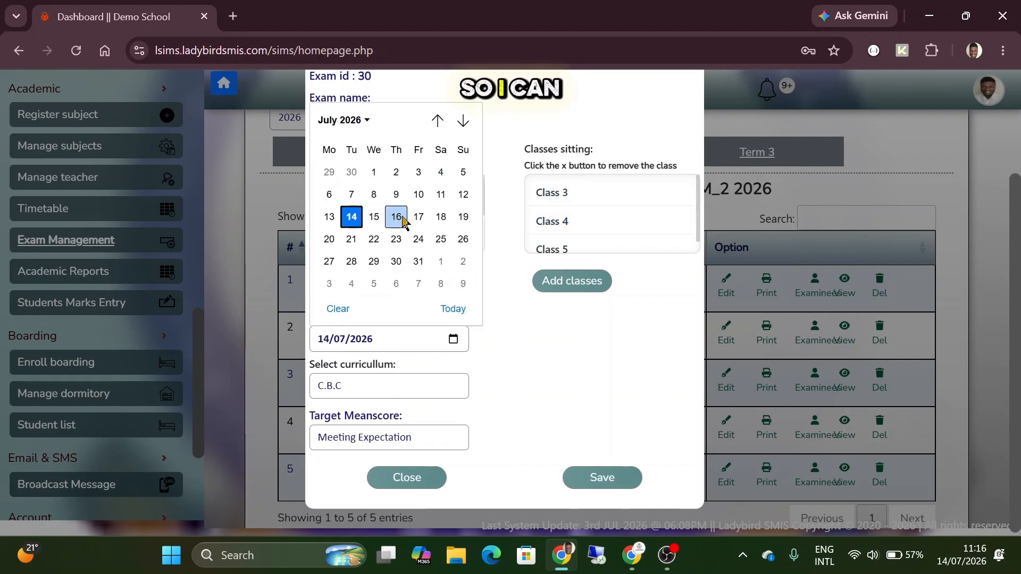
left_click(351, 239)
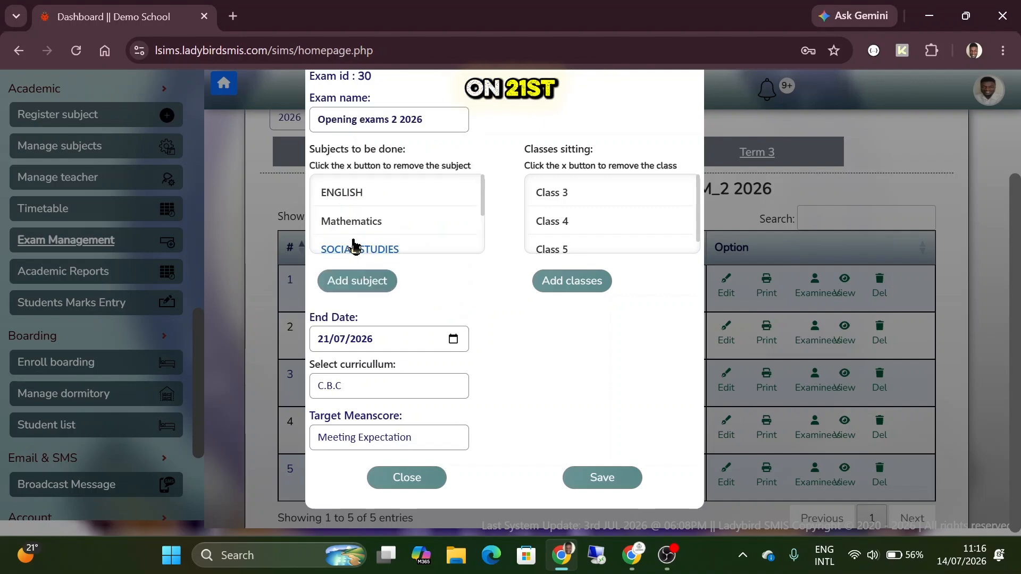
left_click(597, 478)
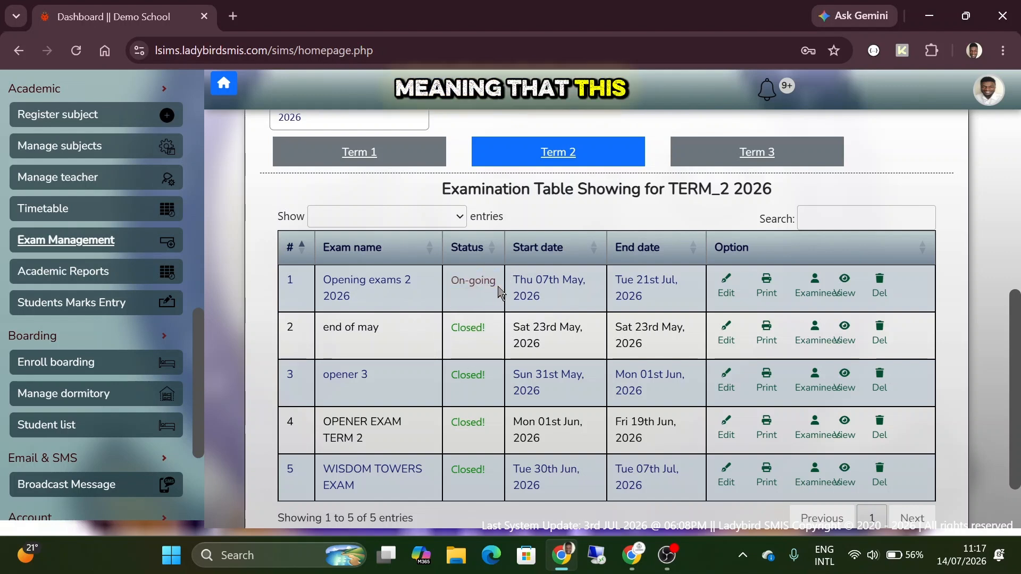
- Reopen "Opening exams 2 2026" for editing and examine the removal options for its subjects and classes
left_click(723, 292)
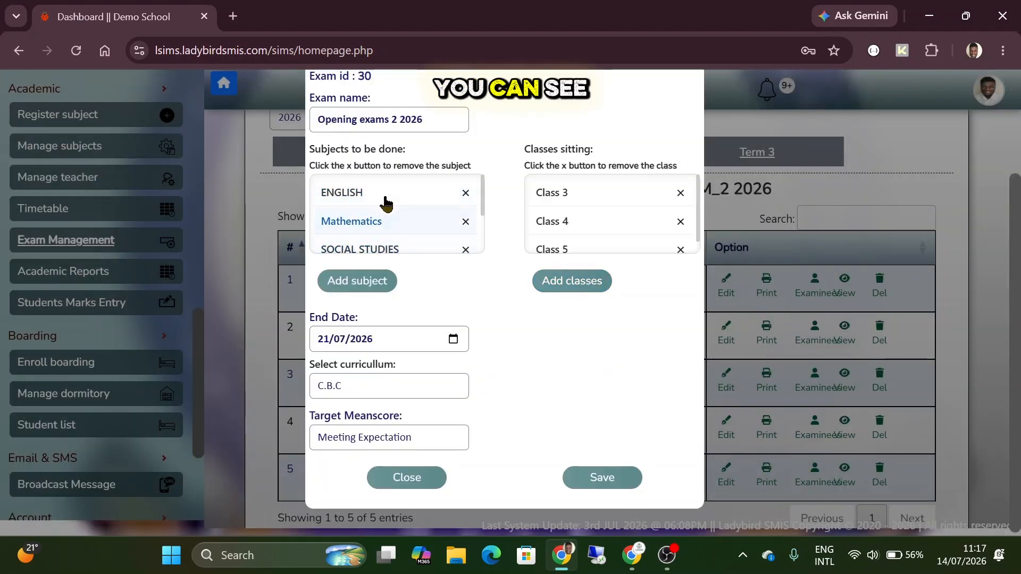
scroll(359, 218, "down", 1)
scroll(360, 218, "up", 1)
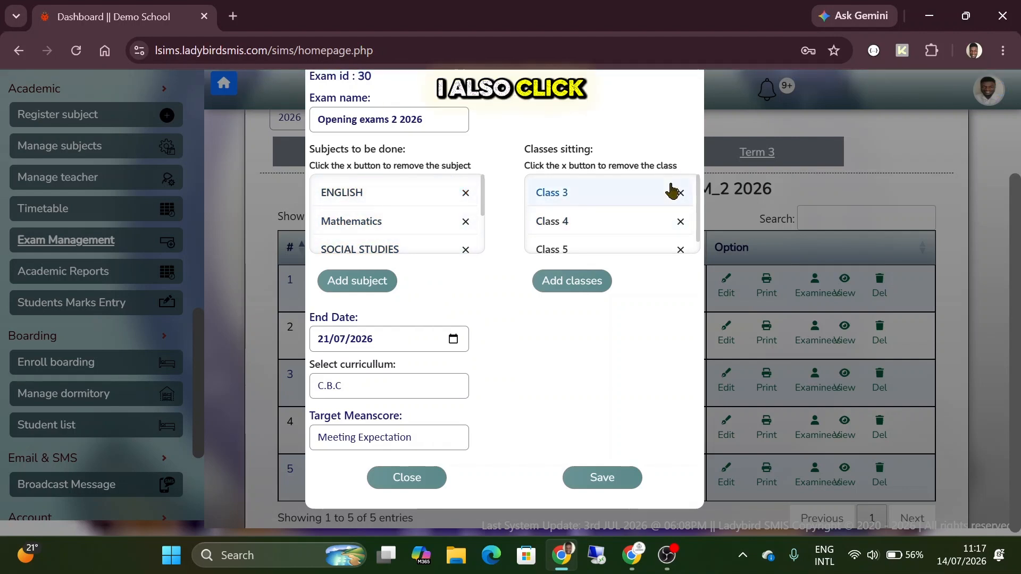
scroll(476, 305, "down", 1)
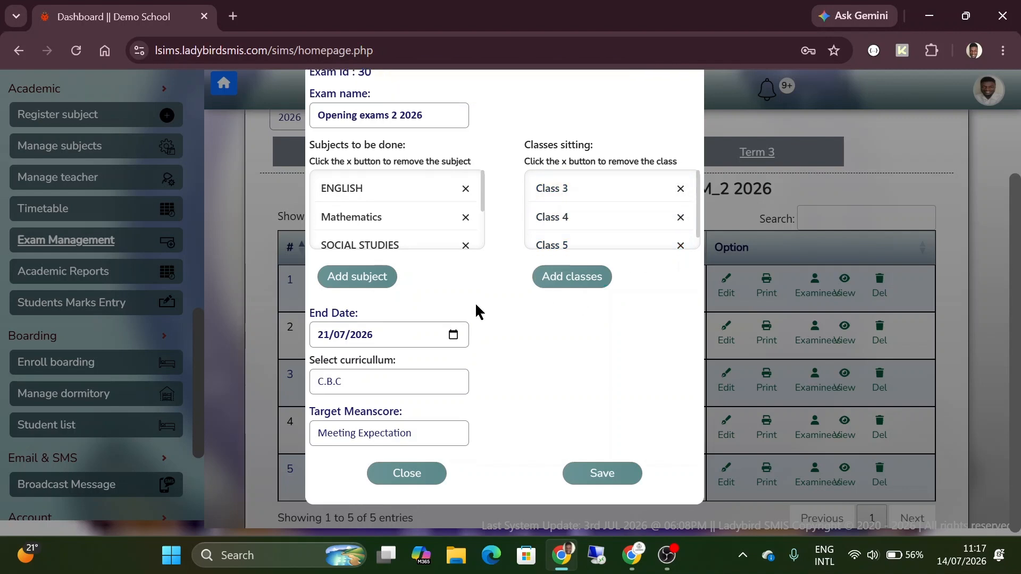
- Look through the curriculum options for the exam and keep C.B.C selected
left_click(349, 387)
left_click(350, 392)
left_click(398, 378)
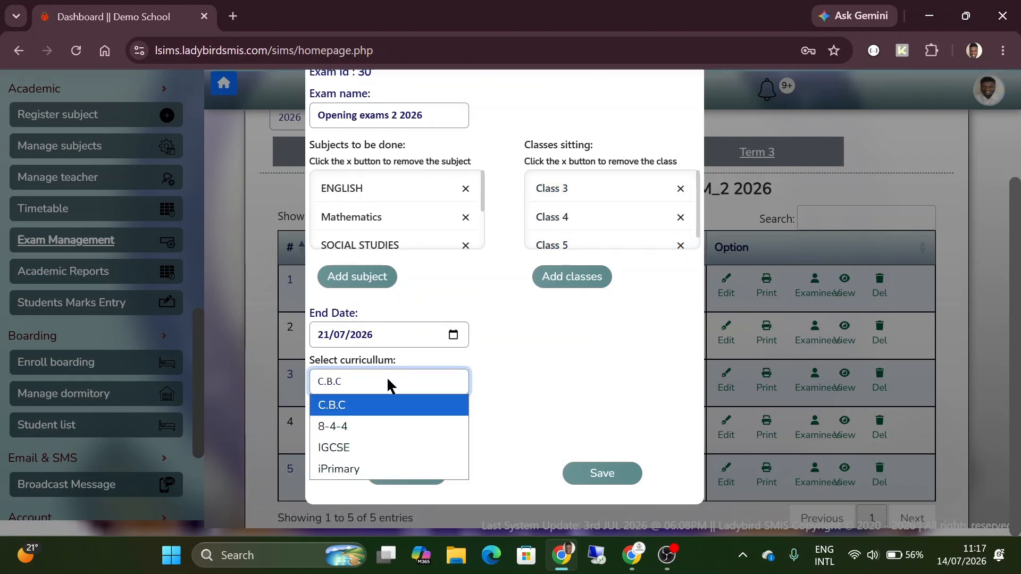
left_click(387, 379)
left_click(369, 380)
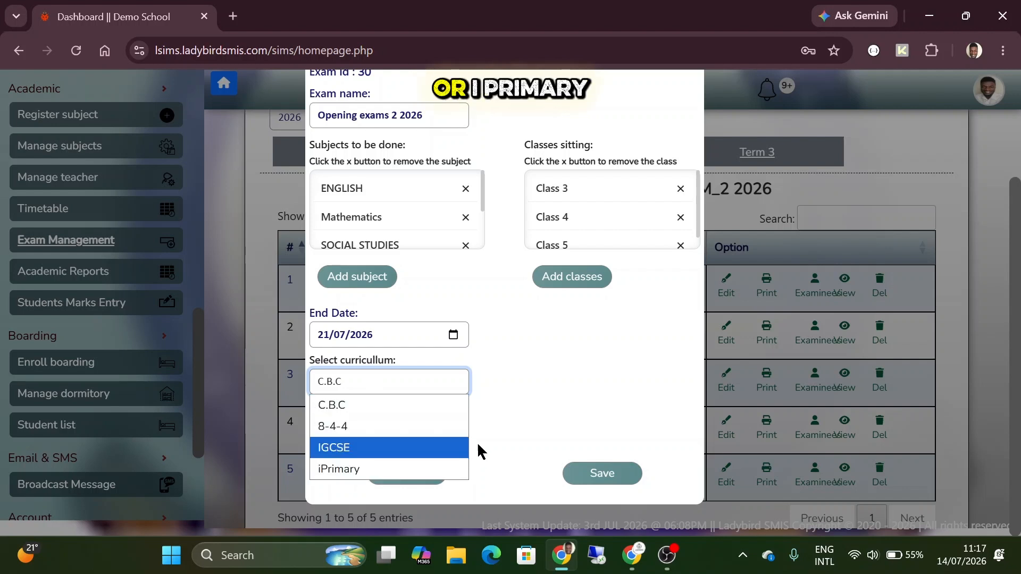
left_click(504, 403)
left_click(372, 382)
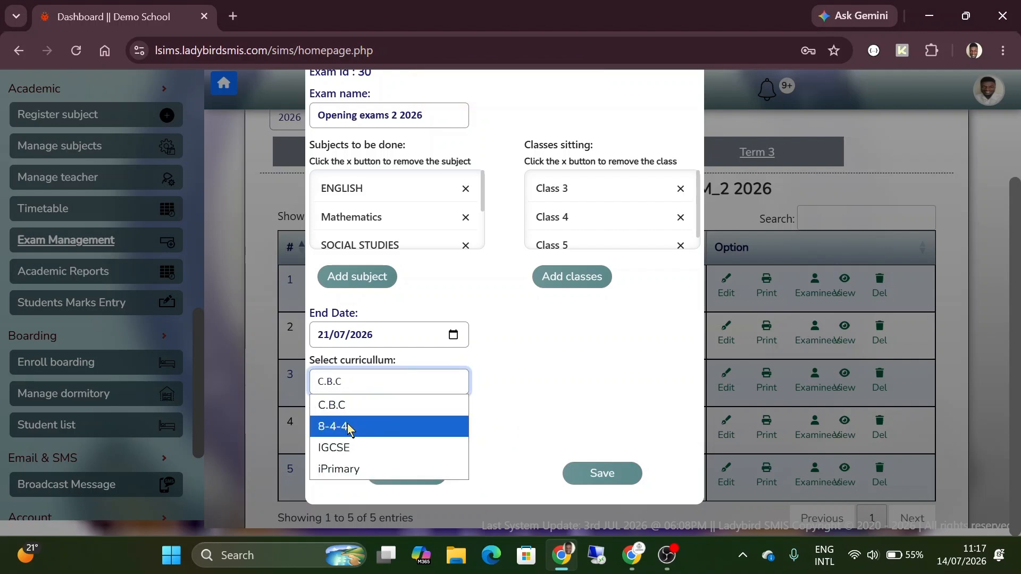
left_click(369, 403)
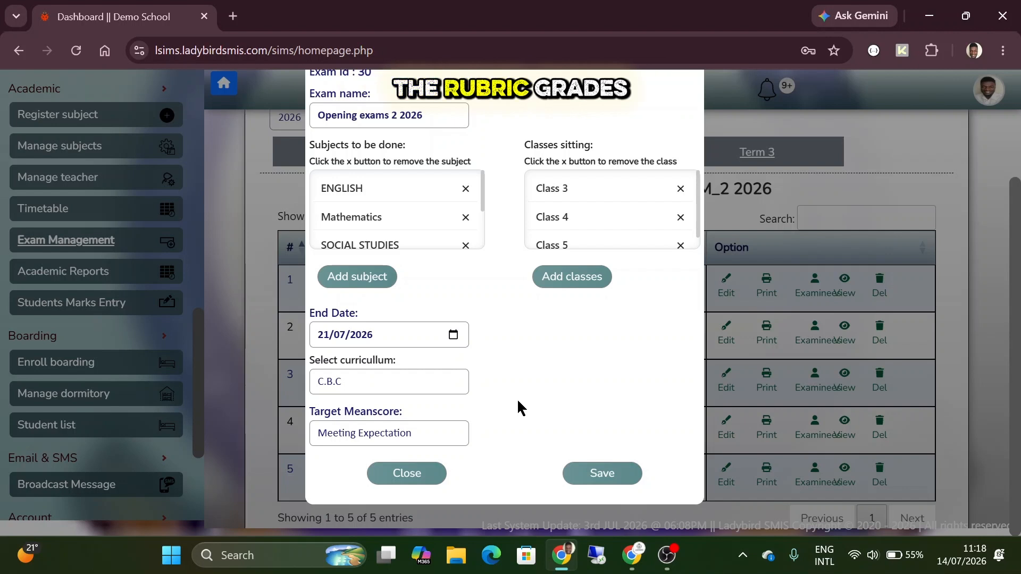
- Look through the target meanscore options, keep Meeting Expectation, review the exam's other fields and close the form without saving
left_click(371, 434)
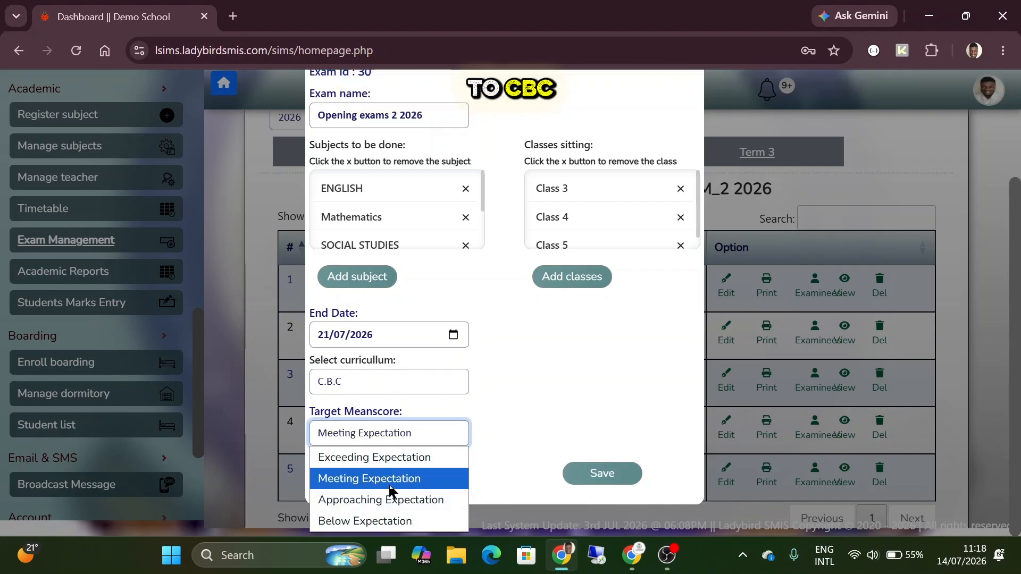
left_click(375, 479)
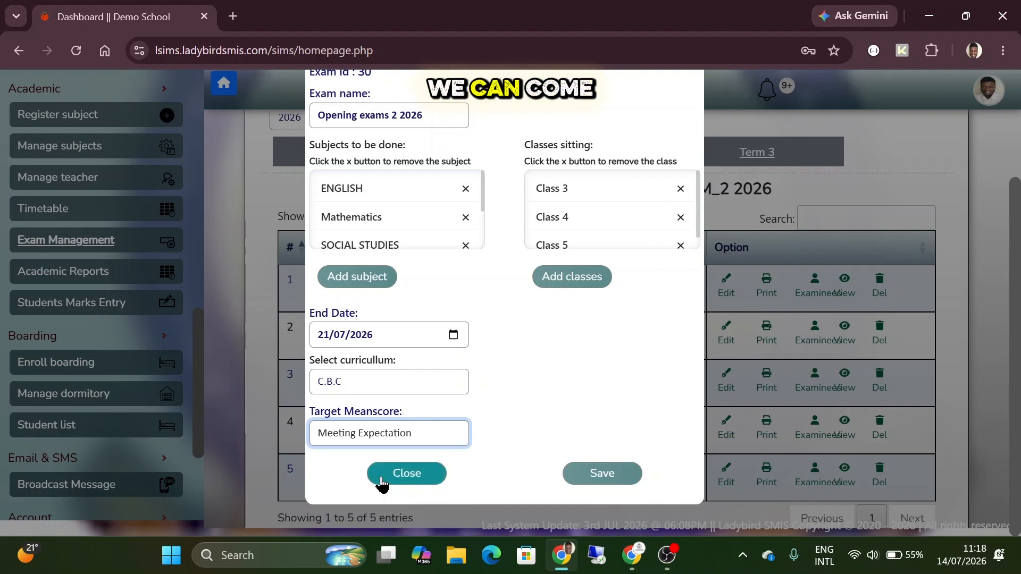
scroll(537, 366, "up", 2)
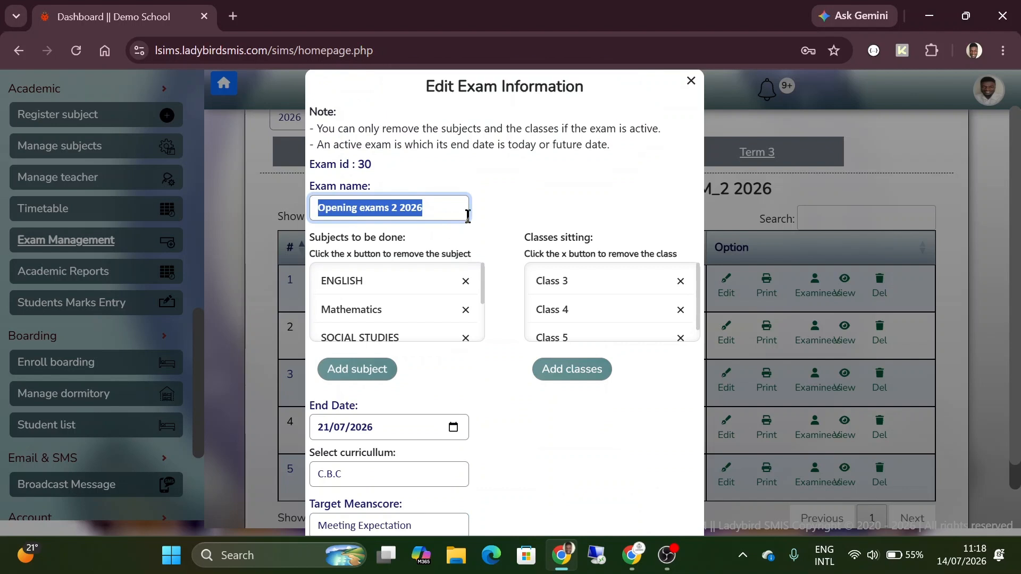
left_click(467, 215)
scroll(515, 207, "down", 2)
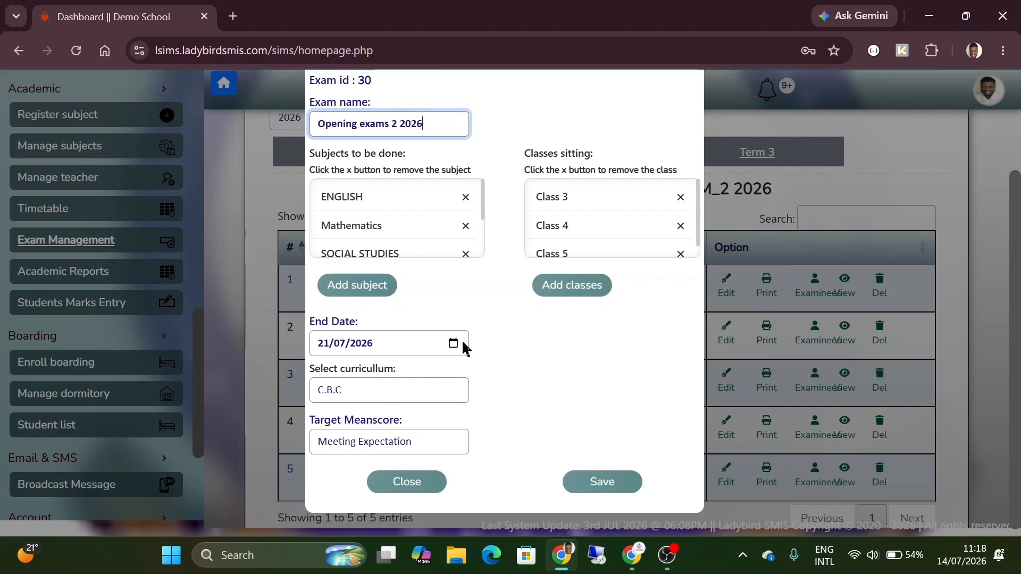
scroll(467, 349, "up", 1)
scroll(422, 316, "up", 3)
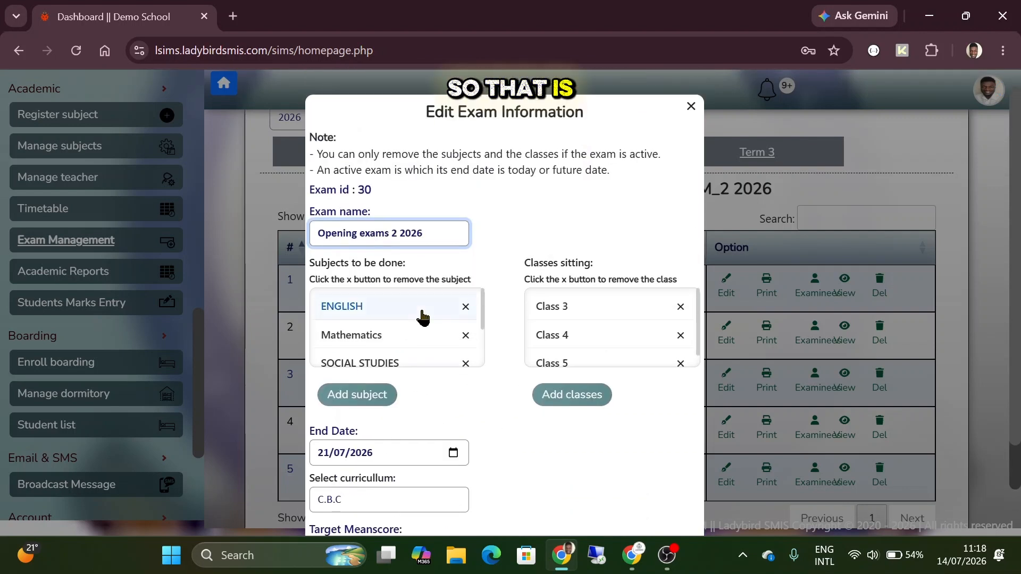
scroll(421, 314, "down", 2)
scroll(521, 245, "down", 4)
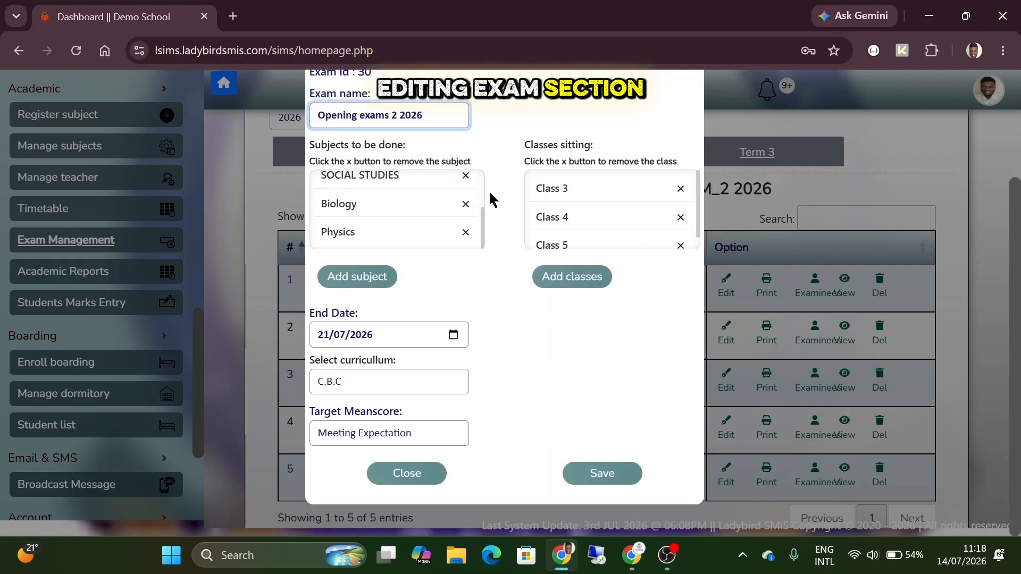
left_click(426, 471)
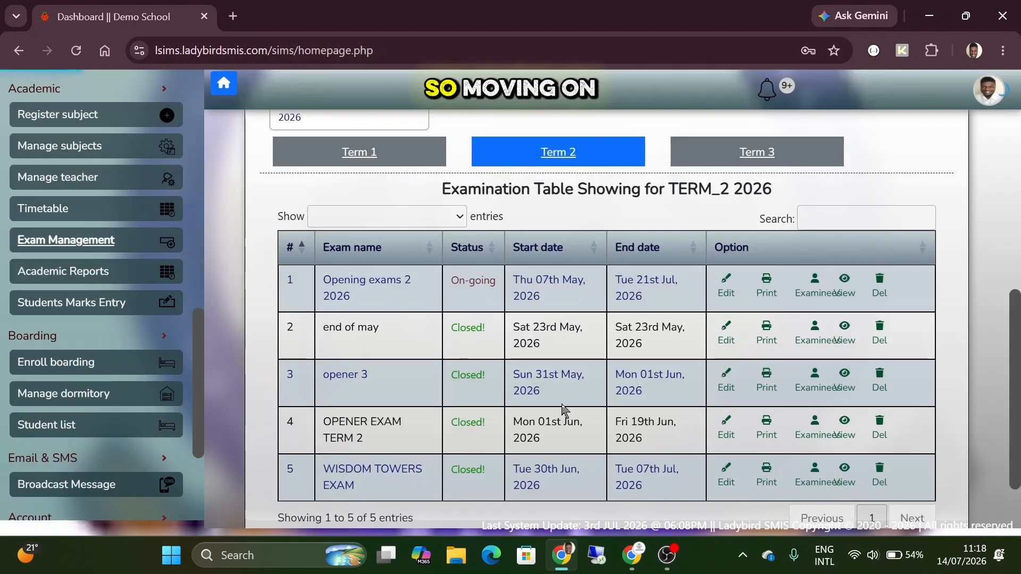
- Generate the Exams Recording Slip of "Opening exams 2 2026" for Grade 3 and examine the score sheet's subject columns
left_click(770, 283)
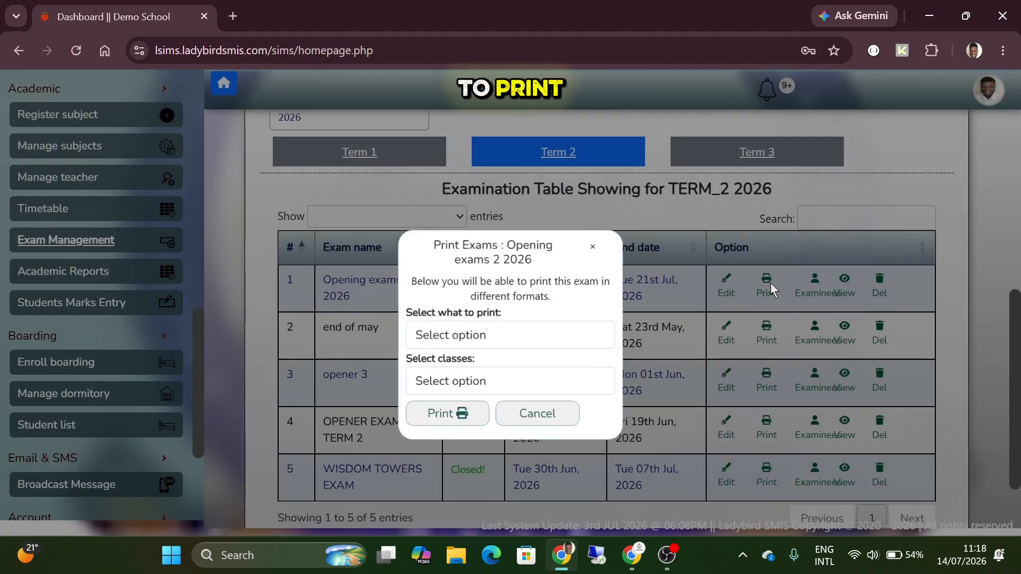
left_click(460, 335)
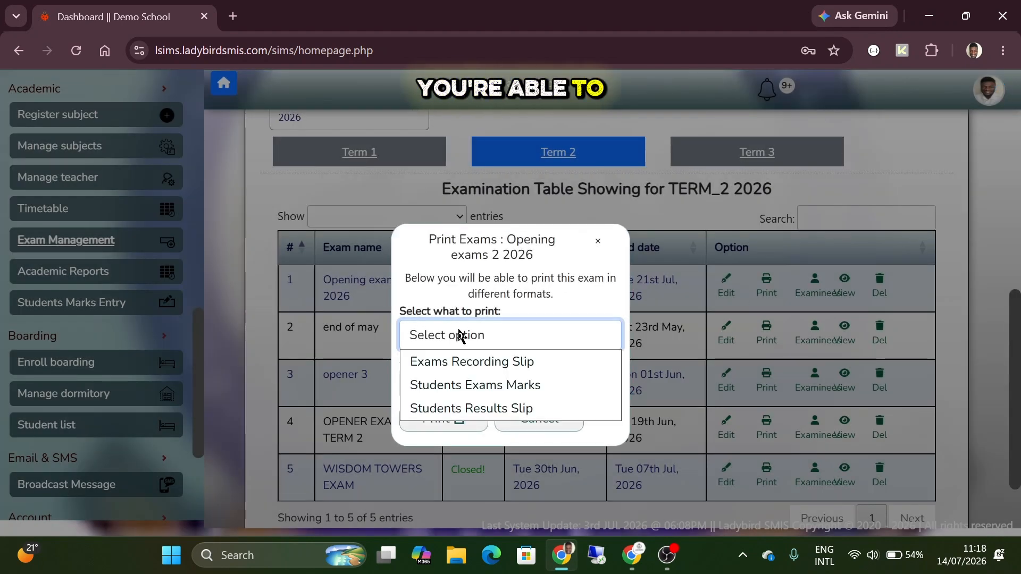
left_click(490, 366)
left_click(458, 391)
left_click(432, 410)
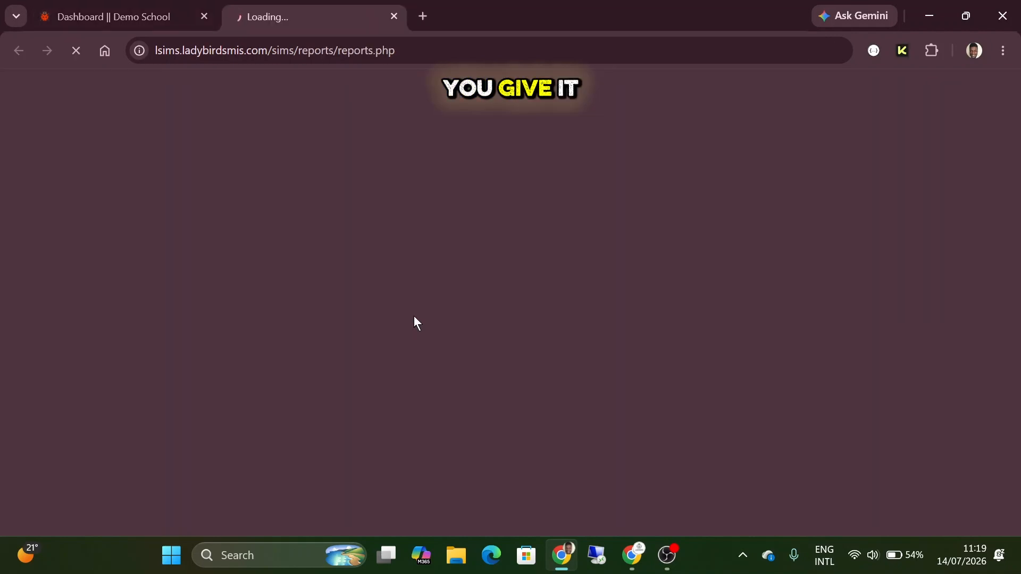
scroll(417, 323, "up", 2)
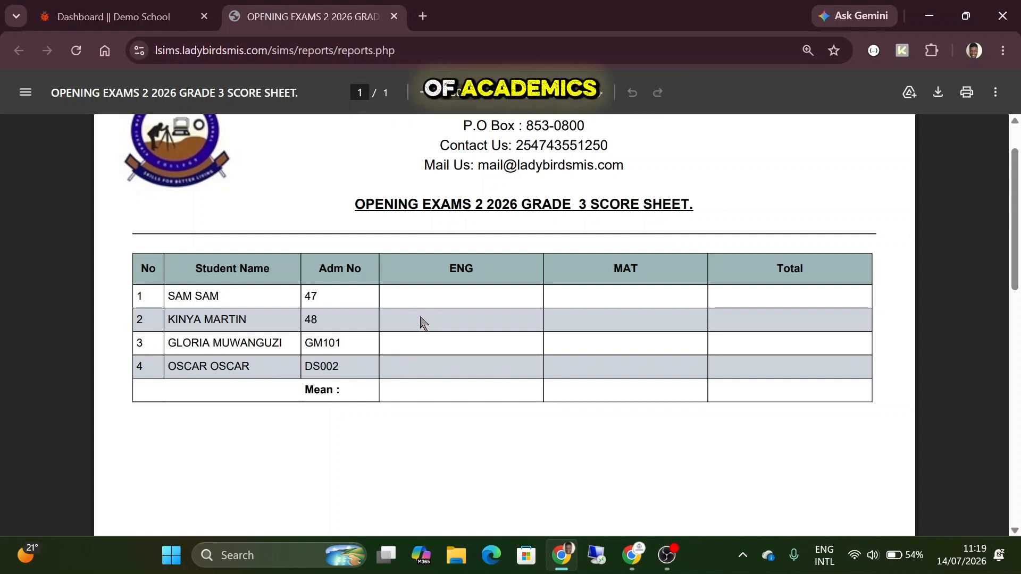
scroll(469, 328, "up", 1)
scroll(472, 328, "down", 1)
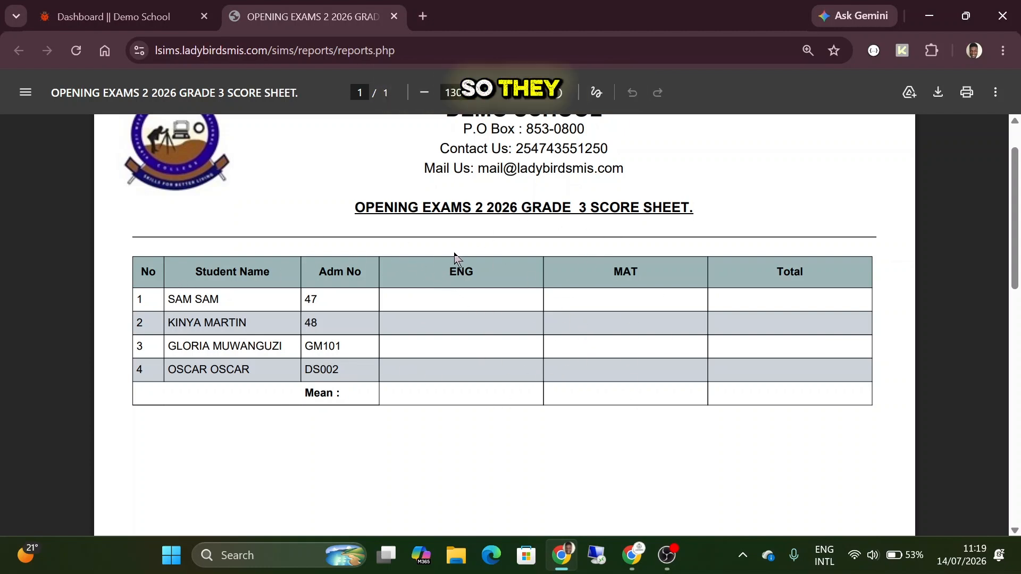
double_click(461, 272)
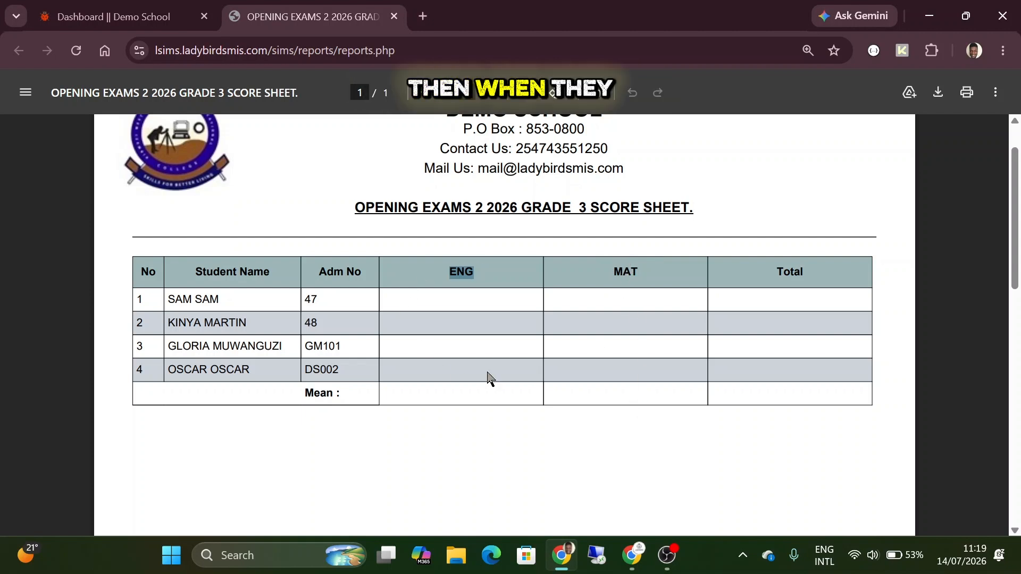
- Return to the exam's print options and generate the Students Exams Marks document for Grade 3
left_click(114, 16)
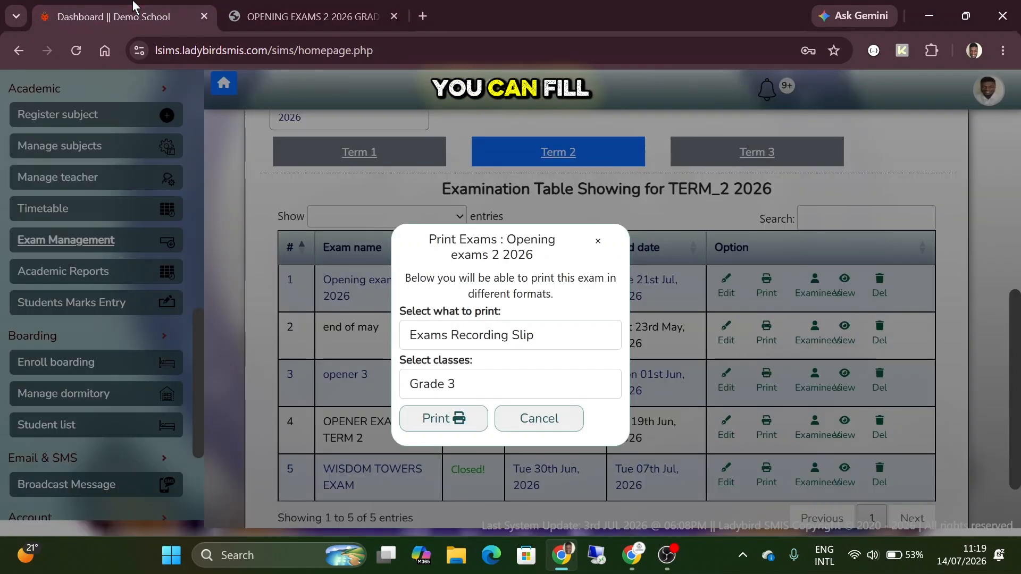
left_click(474, 335)
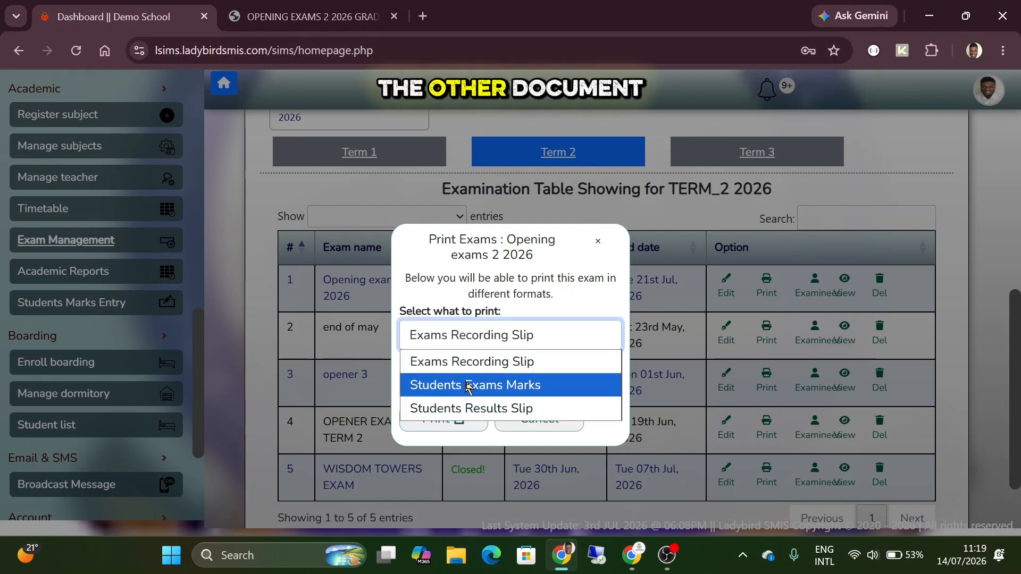
left_click(468, 388)
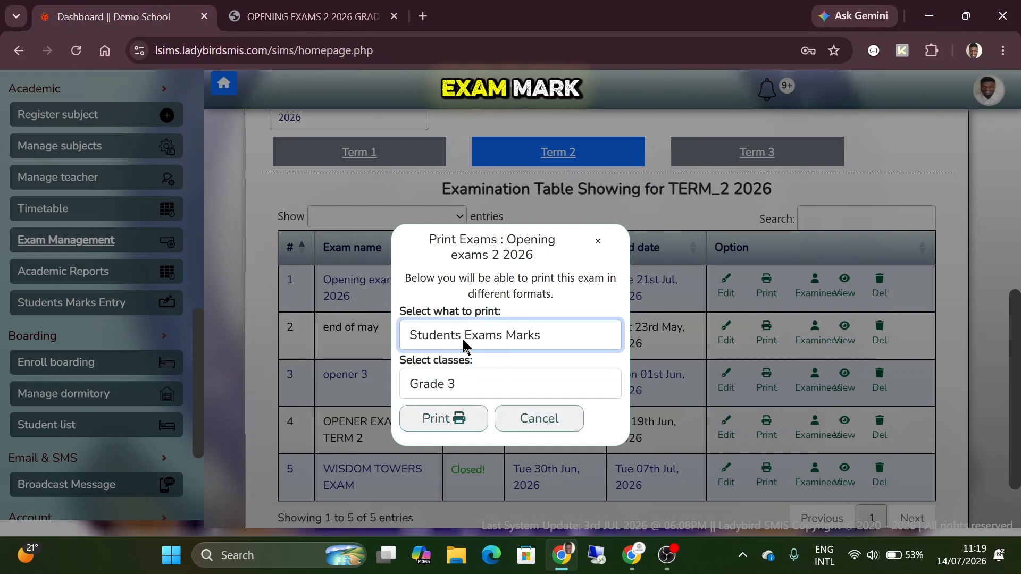
left_click(439, 418)
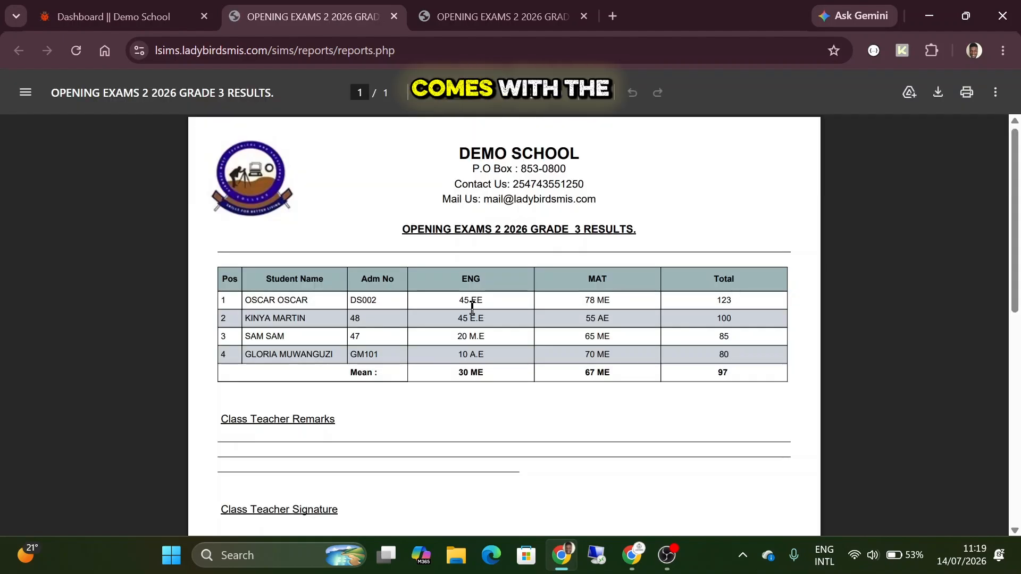
- Examine the Grade 3 results sheet: student totals, mean scores per subject, and the remarks and signature sections
scroll(472, 307, "up", 2)
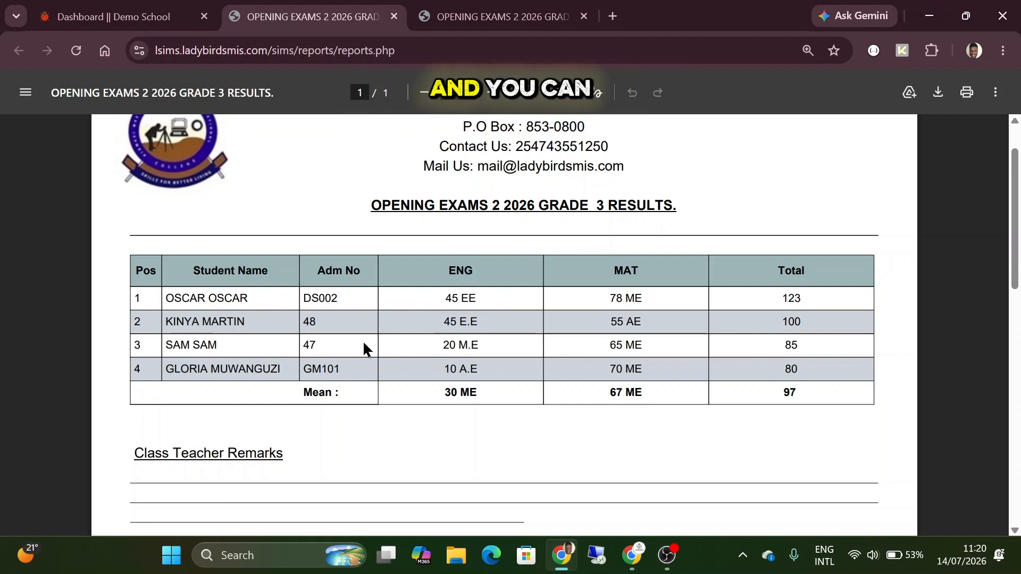
double_click(798, 299)
left_click(796, 368)
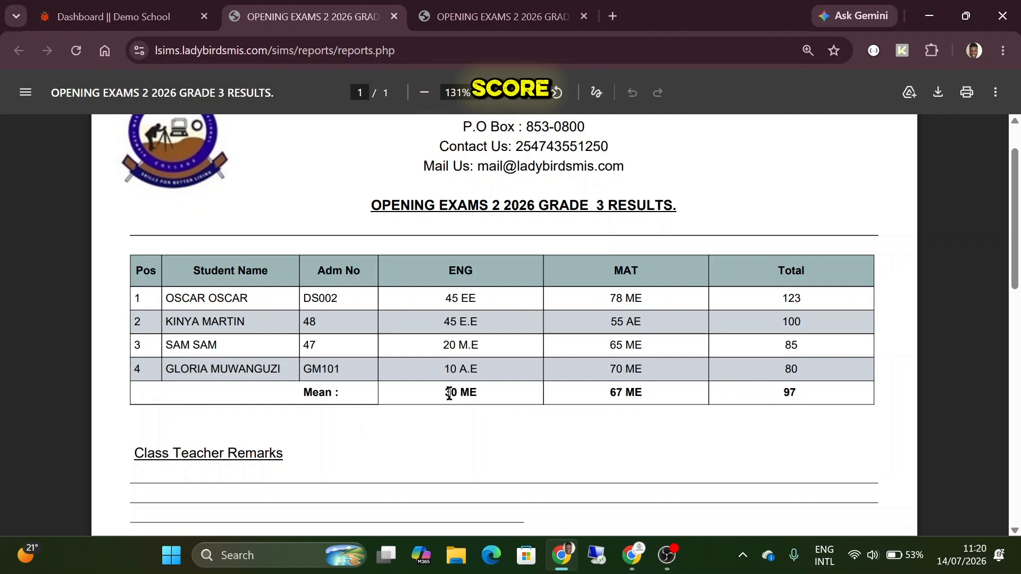
left_click_drag(440, 394, 477, 393)
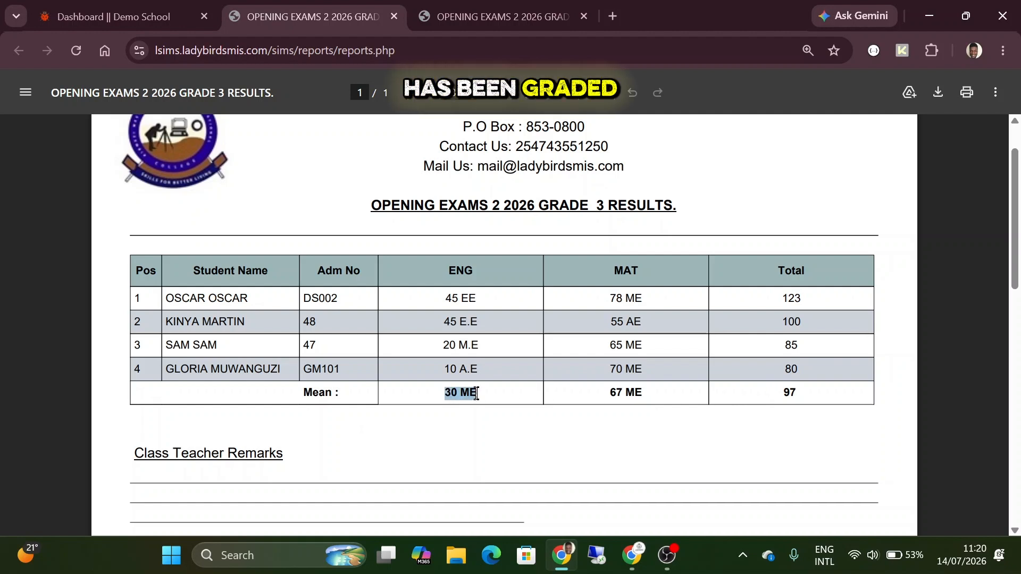
left_click_drag(610, 393, 620, 396)
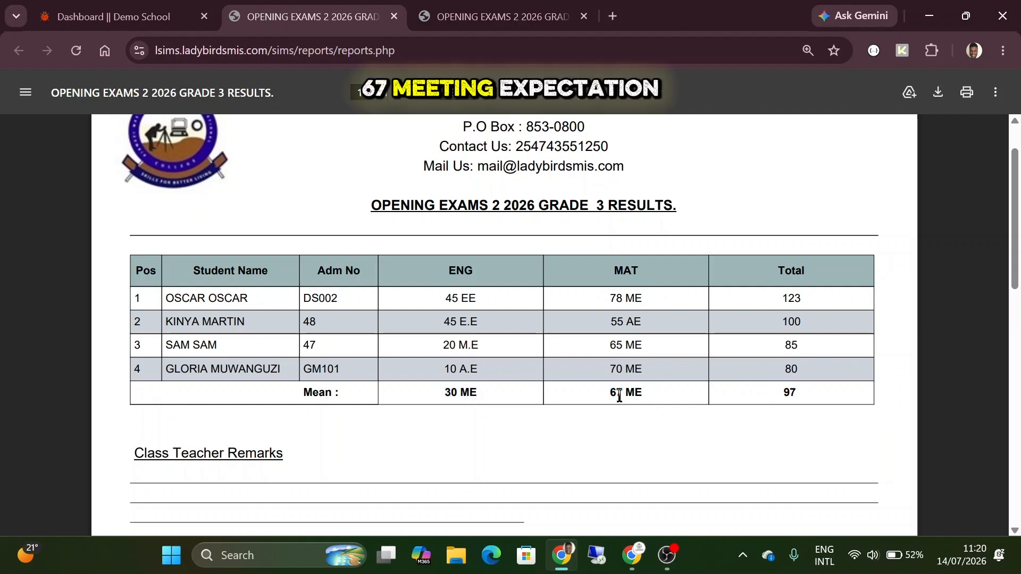
left_click_drag(782, 392, 805, 395)
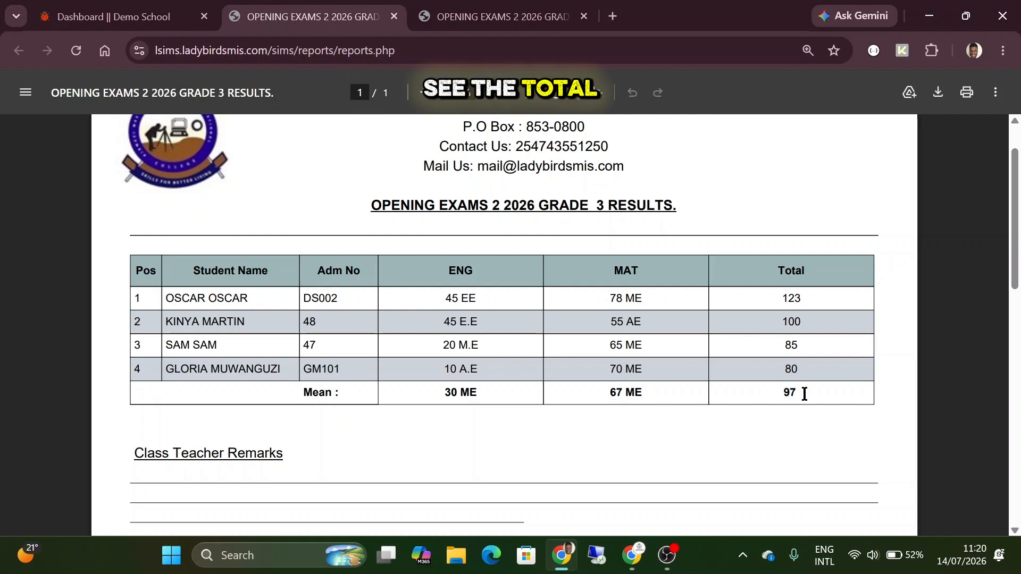
scroll(484, 406, "down", 4)
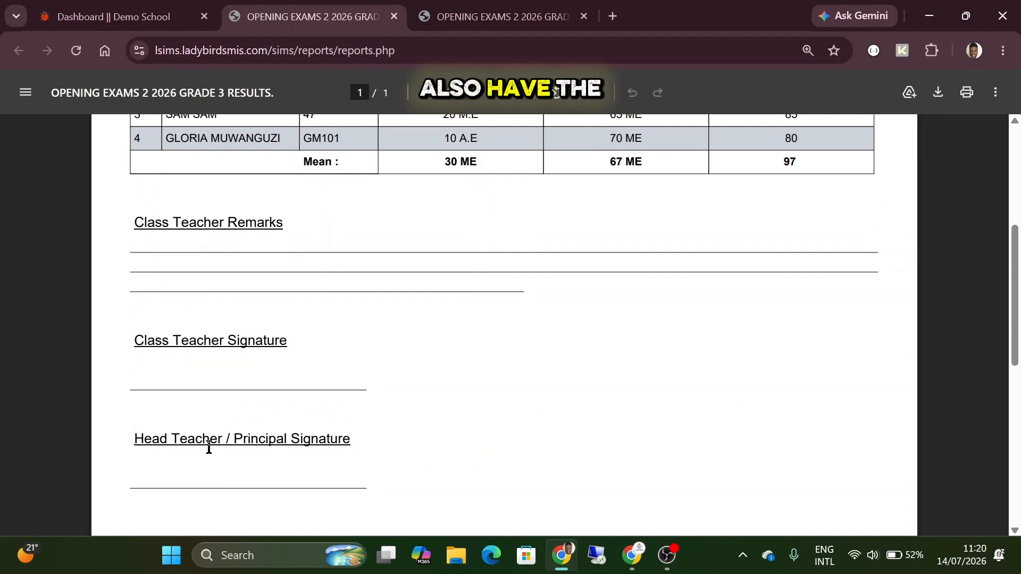
scroll(209, 447, "down", 1)
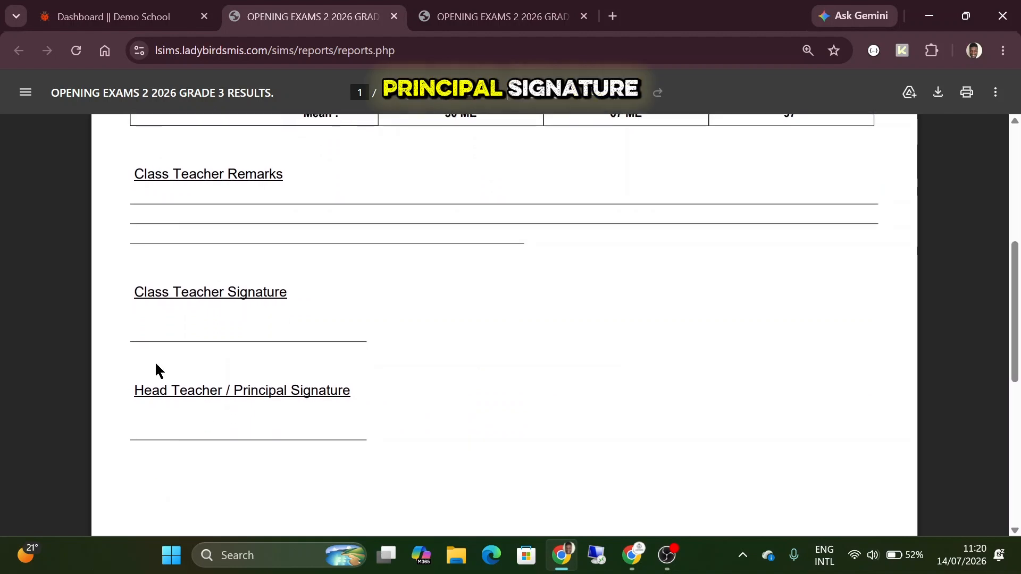
- Return to the exam's print options and generate the Students Results Slip for Grade 3, showing percentages and including the position
left_click(114, 16)
left_click(453, 341)
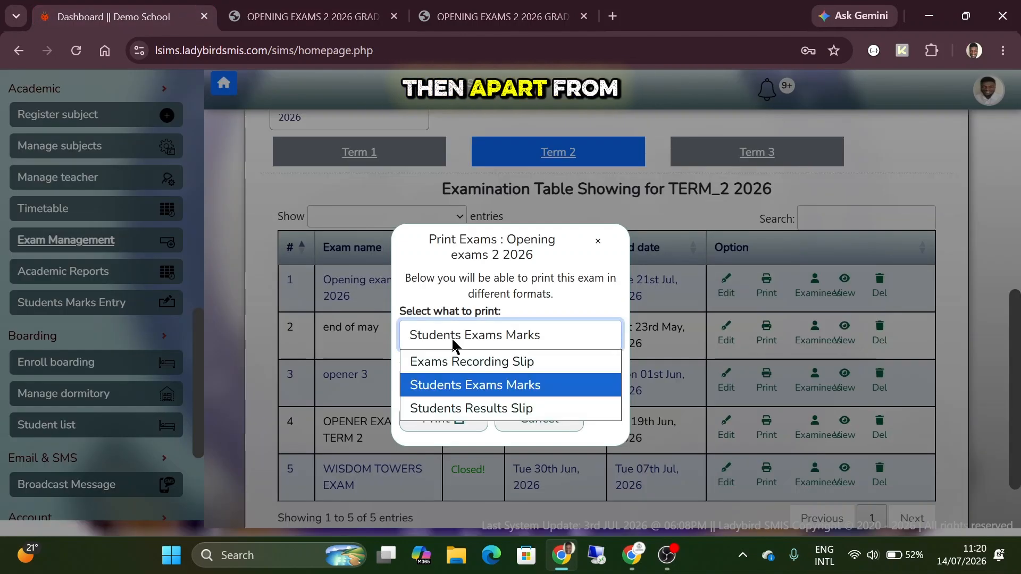
left_click(467, 409)
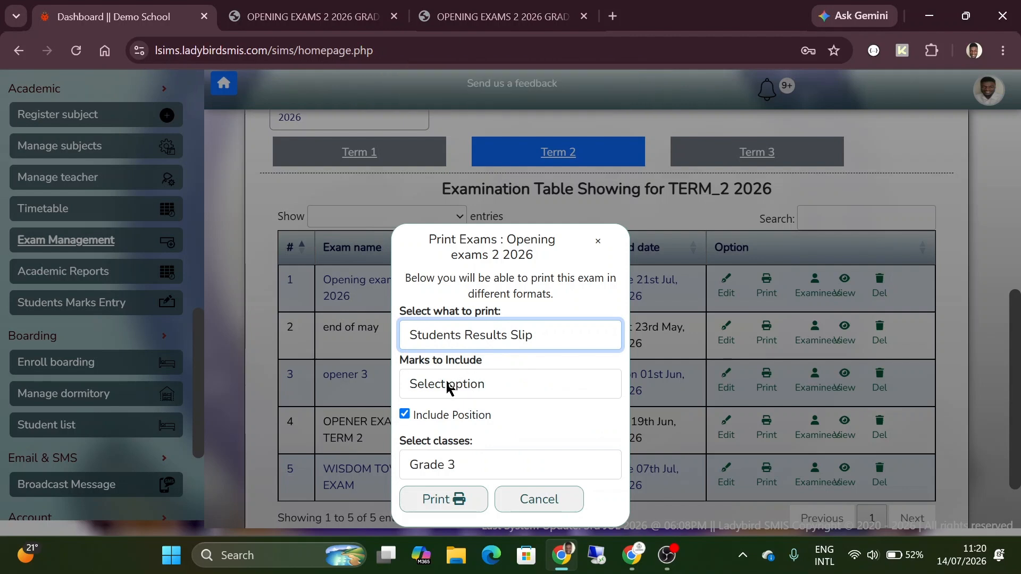
left_click(449, 386)
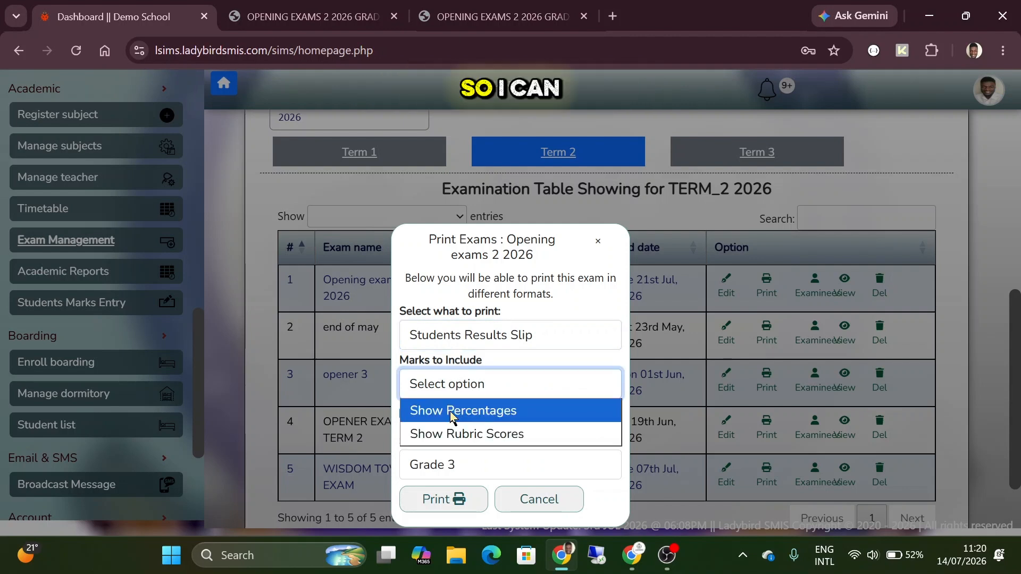
left_click(483, 419)
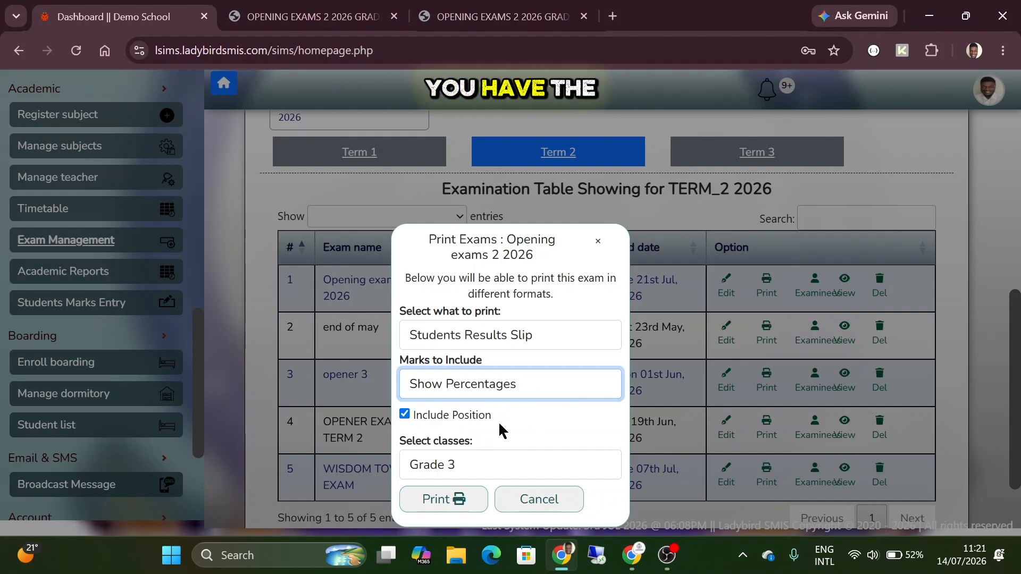
left_click(450, 510)
left_click(450, 512)
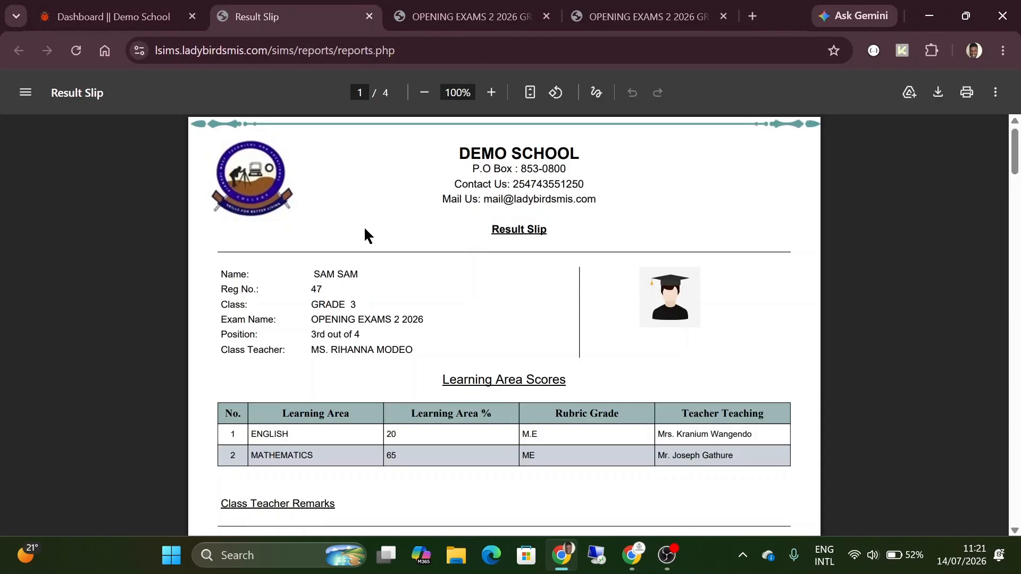
- Examine the result slips: student details, position, learning area scores, rubric grades and teachers, continuing to the following student's slip
scroll(364, 226, "up", 2)
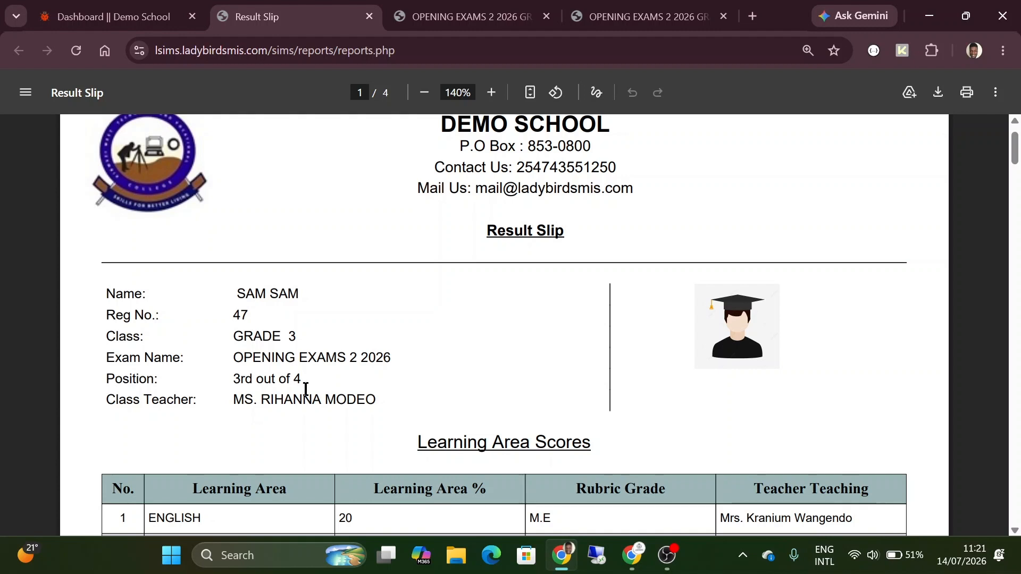
scroll(301, 384, "down", 3)
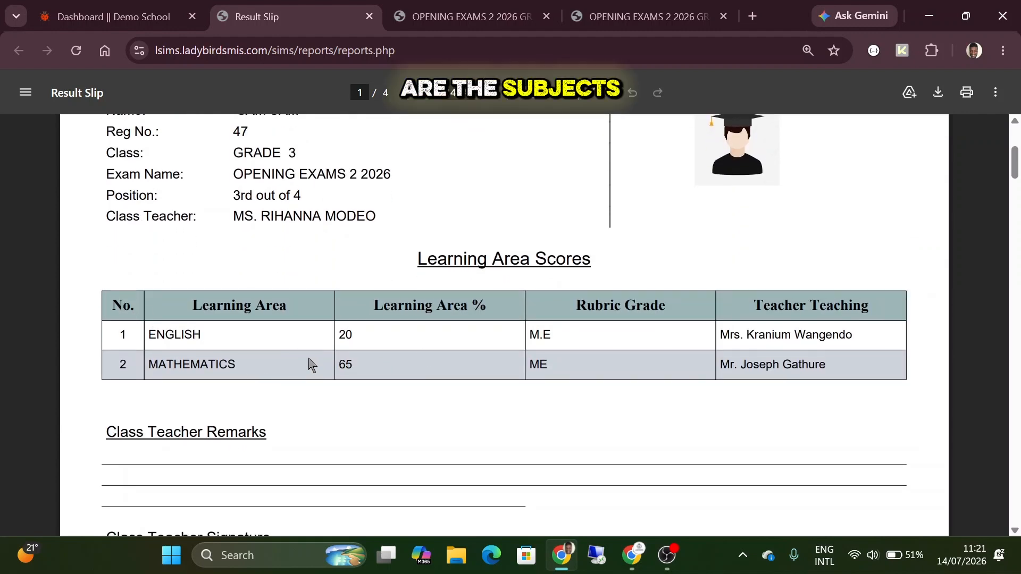
scroll(396, 351, "up", 2)
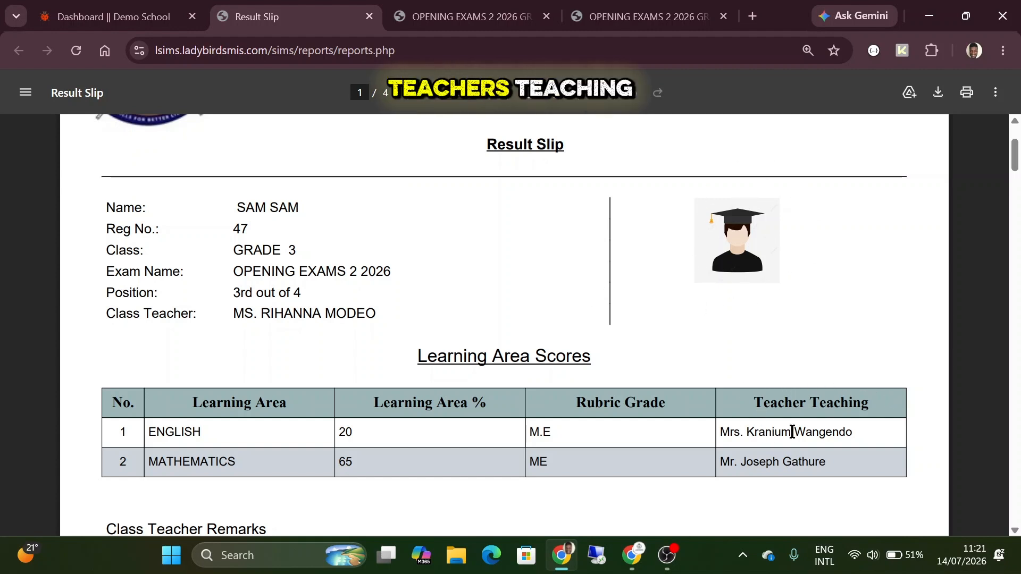
scroll(791, 426, "down", 2)
left_click_drag(725, 356, 854, 353)
double_click(811, 383)
left_click(812, 383)
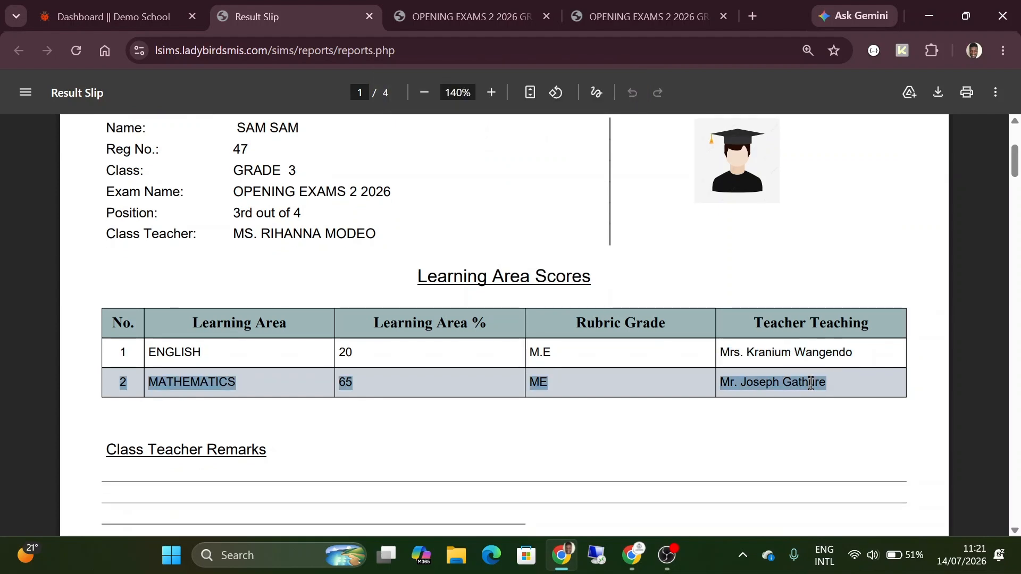
left_click(812, 383)
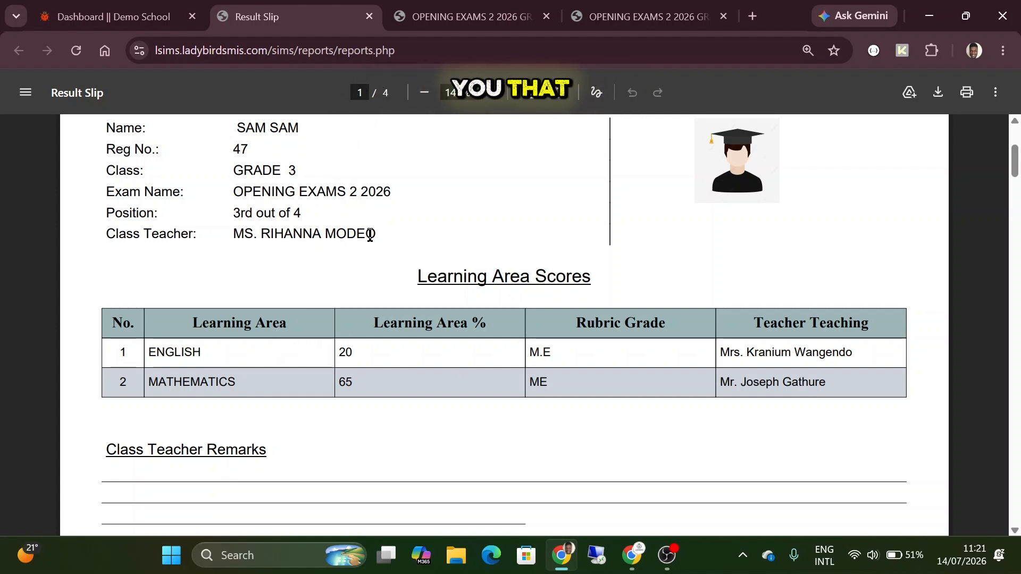
scroll(393, 298, "down", 10)
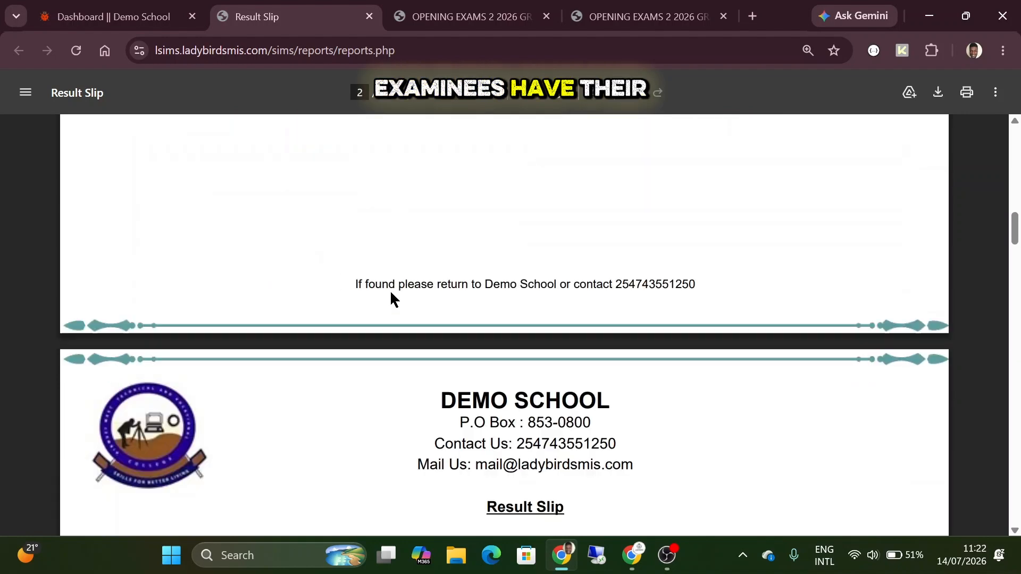
- Compare the position and learning area scores on the second, third and fourth students' result slips
scroll(392, 297, "down", 8)
scroll(393, 298, "up", 2)
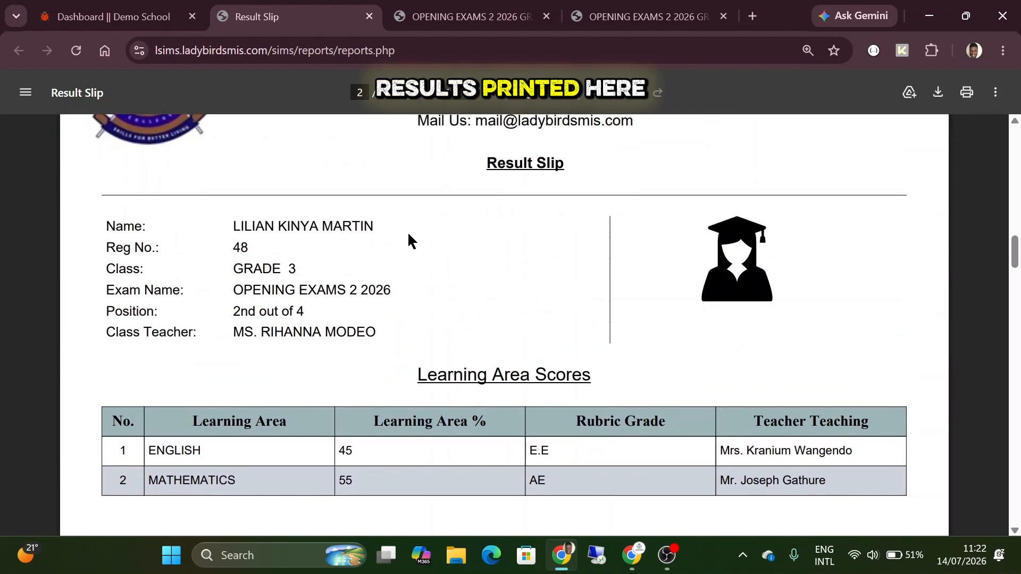
scroll(390, 333, "down", 1)
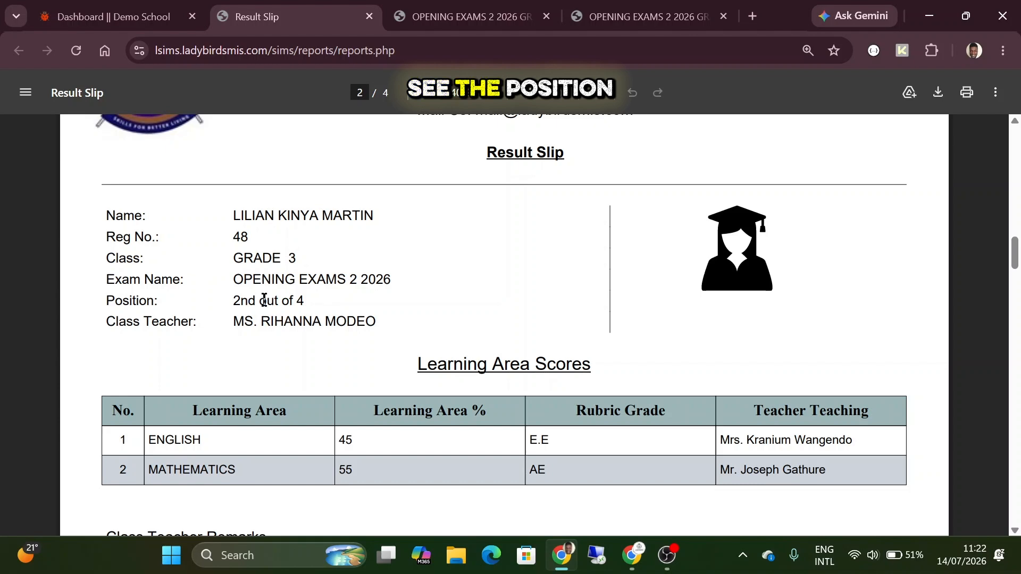
left_click_drag(264, 301, 321, 292)
left_click(321, 292)
scroll(321, 292, "down", 10)
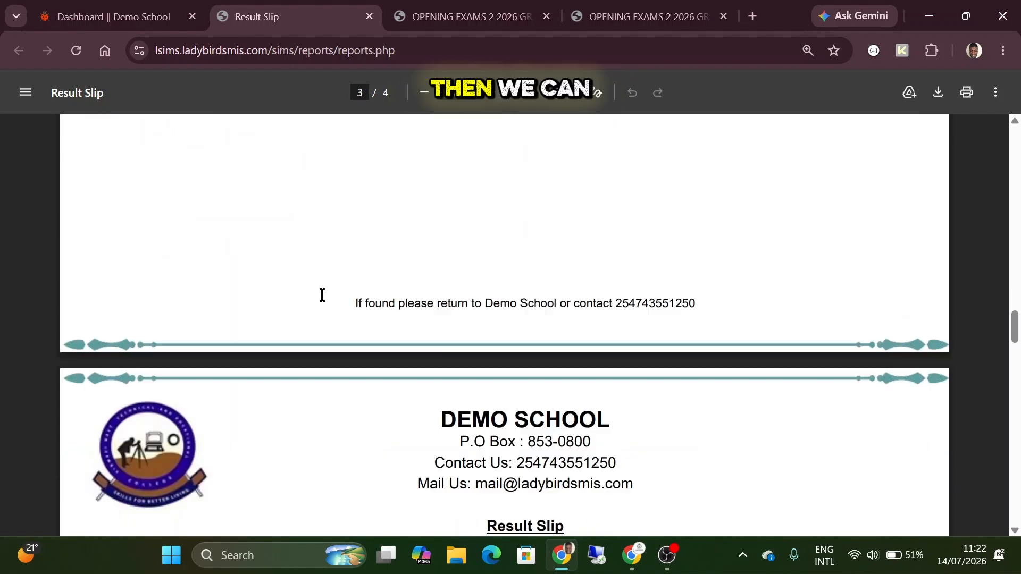
scroll(321, 295, "down", 6)
left_click_drag(229, 328, 340, 329)
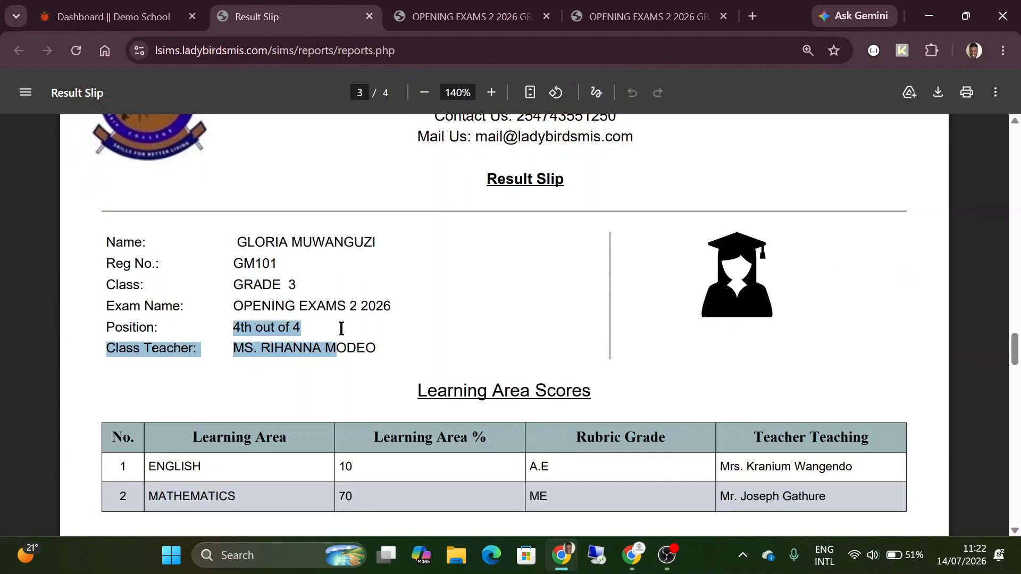
left_click(340, 328)
scroll(340, 328, "down", 10)
scroll(342, 329, "down", 3)
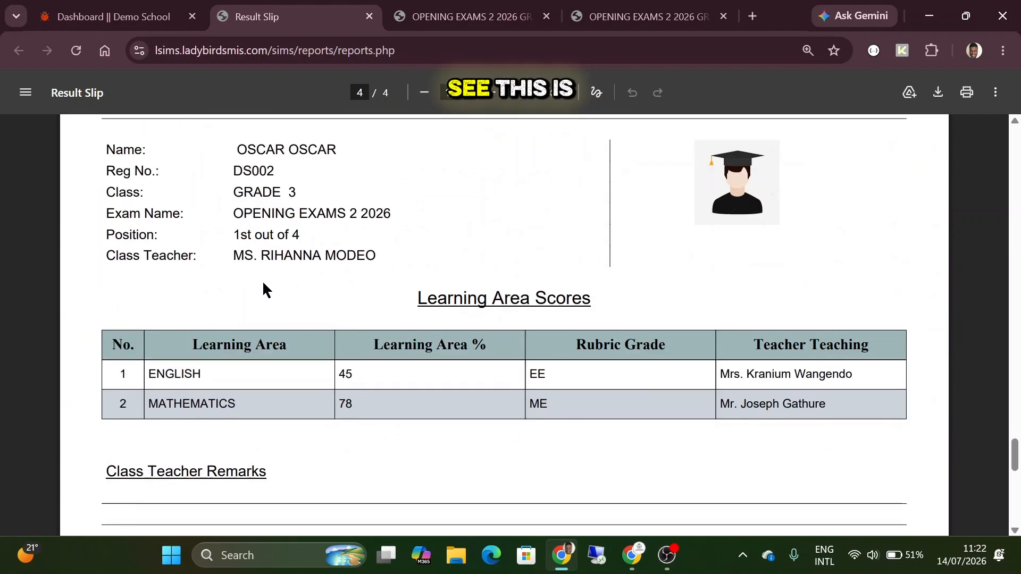
left_click_drag(239, 239, 326, 246)
left_click(326, 246)
scroll(326, 245, "down", 3)
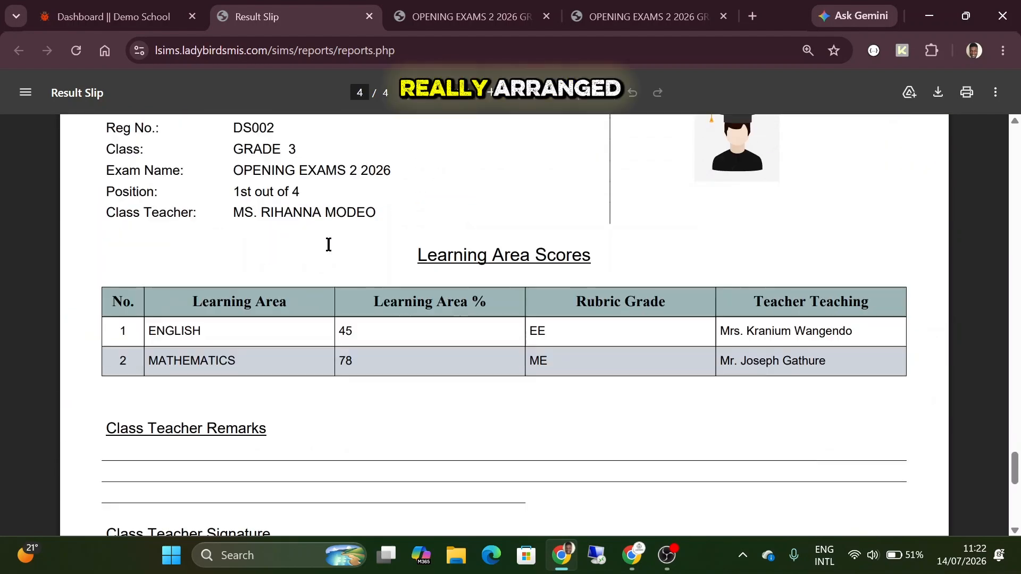
- Go back to the first student's result slip and review its position and learning area scores
scroll(329, 245, "up", 7)
scroll(329, 244, "up", 15)
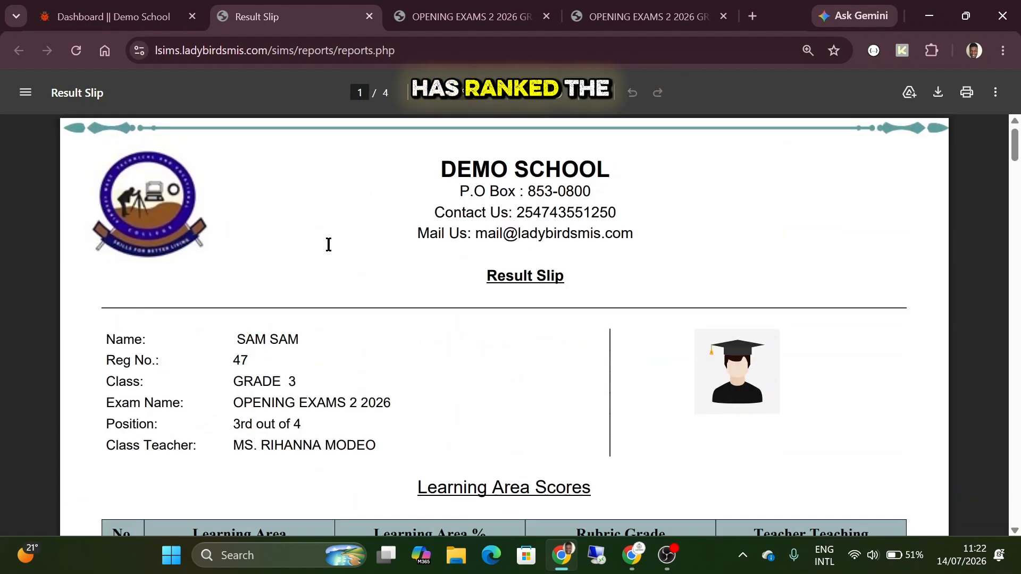
scroll(329, 245, "down", 8)
scroll(329, 245, "up", 3)
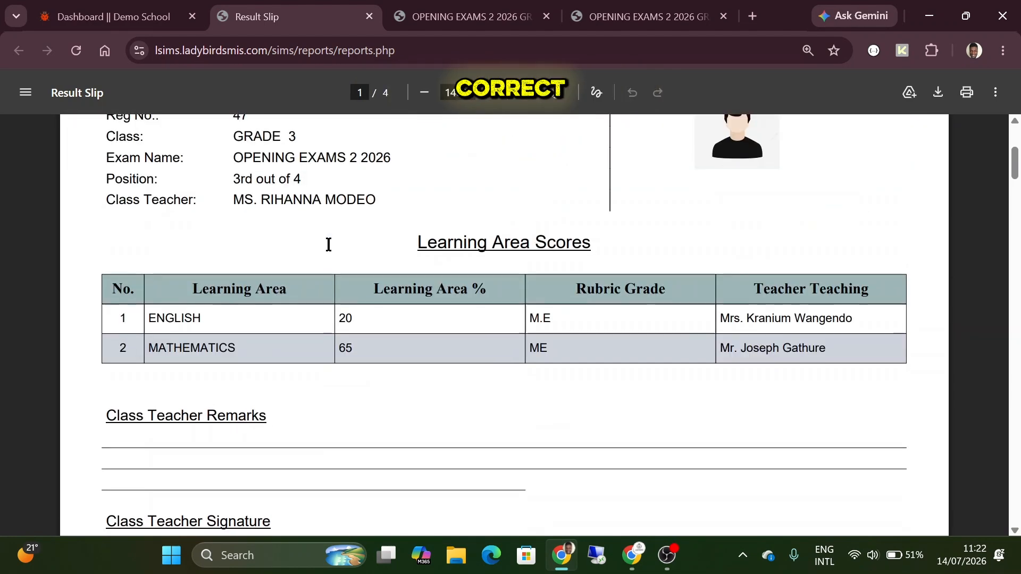
scroll(329, 245, "up", 1)
- Return to the exam's print options, review the document types available for printing, and close the options
left_click(140, 13)
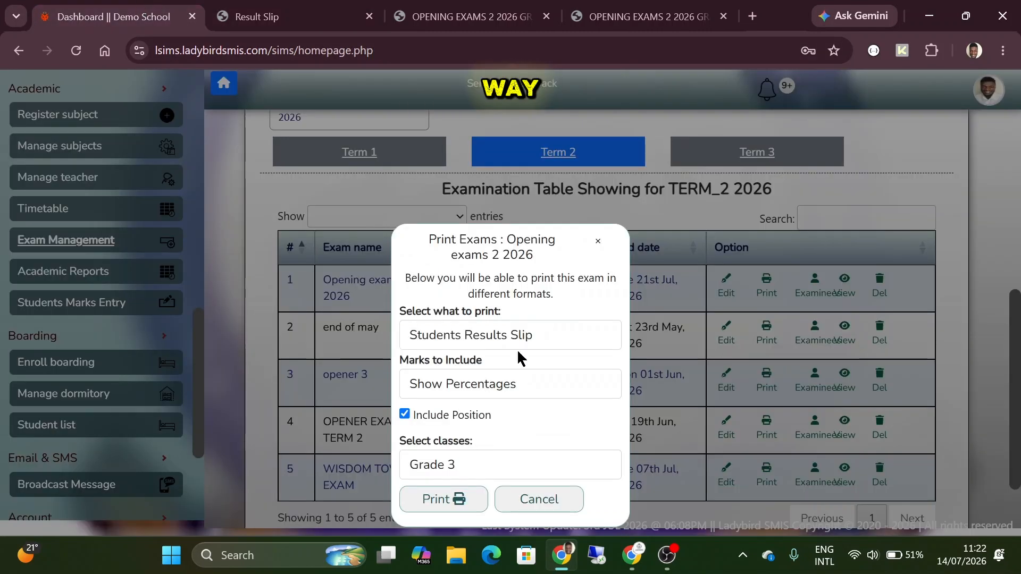
left_click(468, 384)
left_click(461, 339)
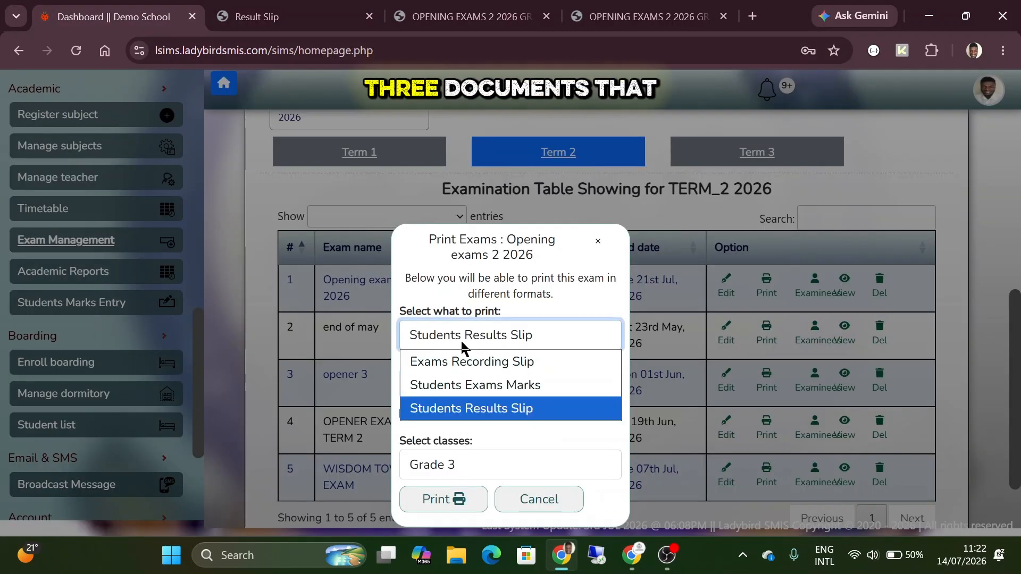
left_click(510, 335)
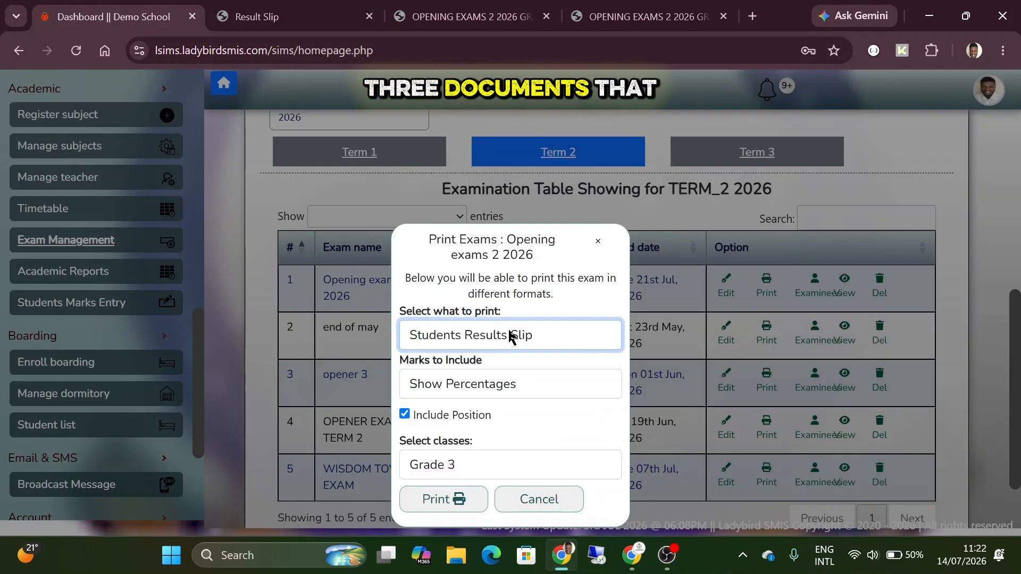
left_click(598, 242)
- Open the examinees of Opening exams 2 2026 and display the Grade 3 list
left_click(816, 300)
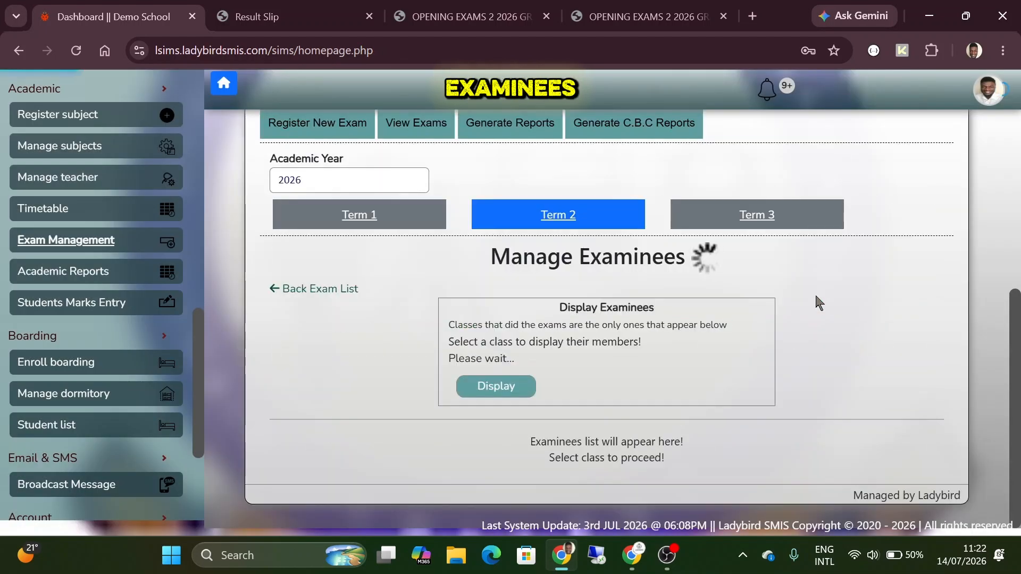
left_click(533, 337)
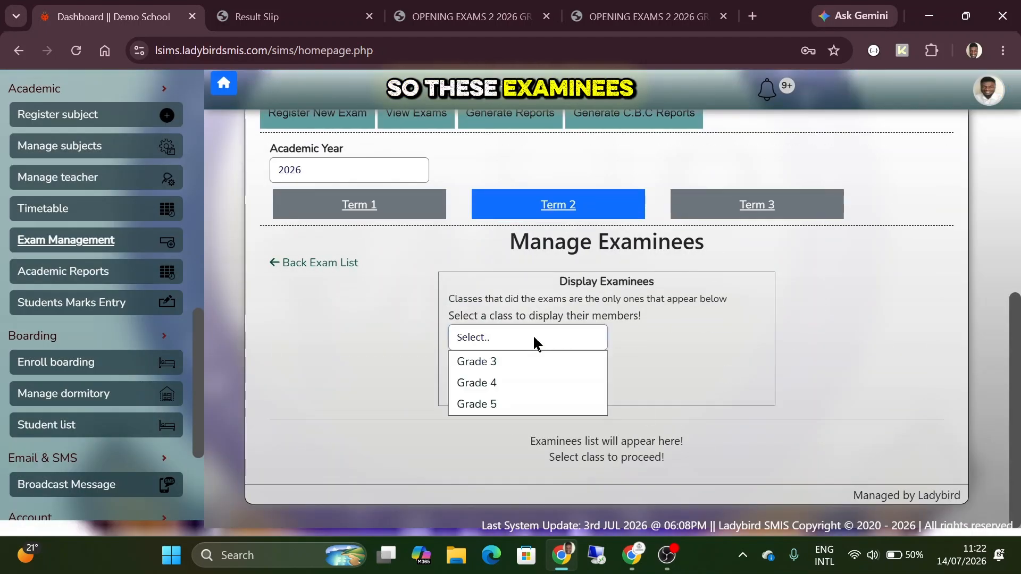
left_click(498, 362)
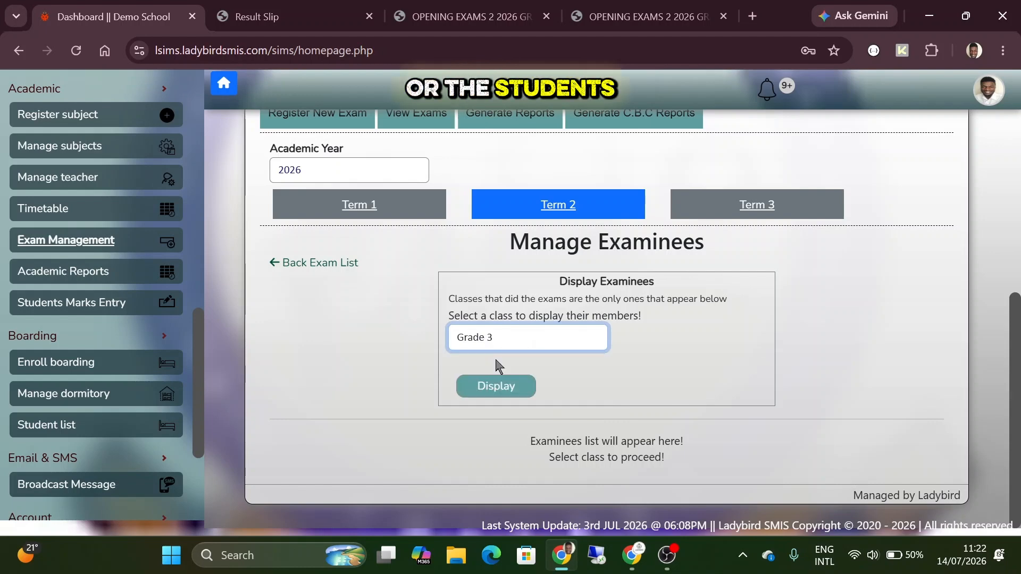
left_click(509, 386)
- Examine the Grade 3 examinees list, checking how many students it holds and which are marked as examined
scroll(646, 367, "down", 5)
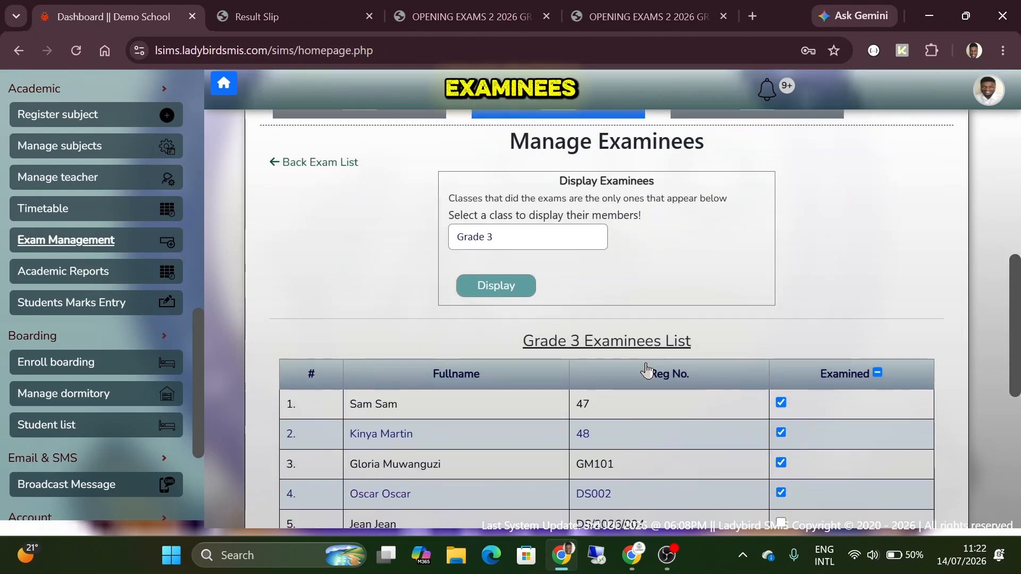
scroll(349, 269, "down", 4)
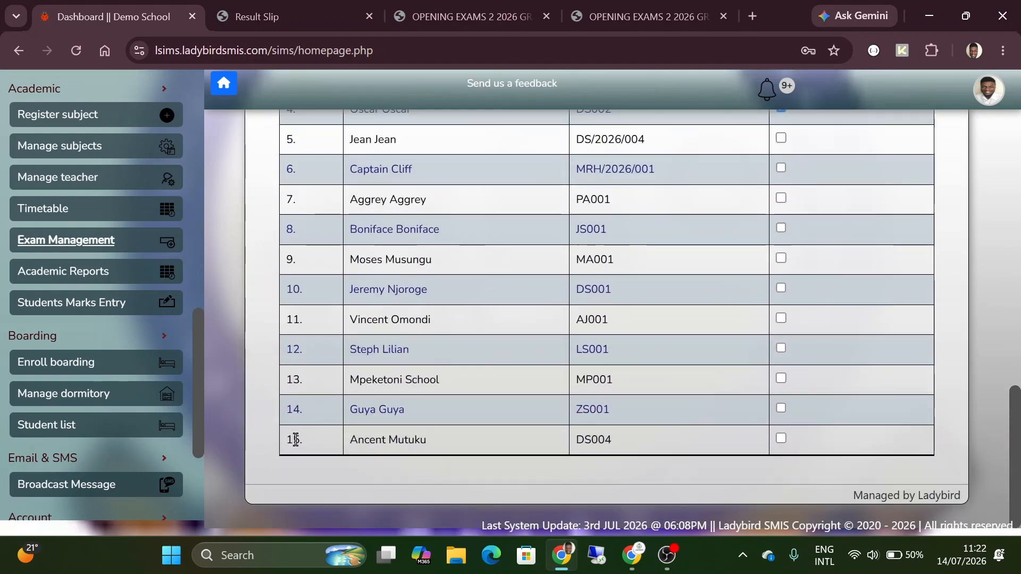
double_click(296, 439)
scroll(384, 424, "up", 4)
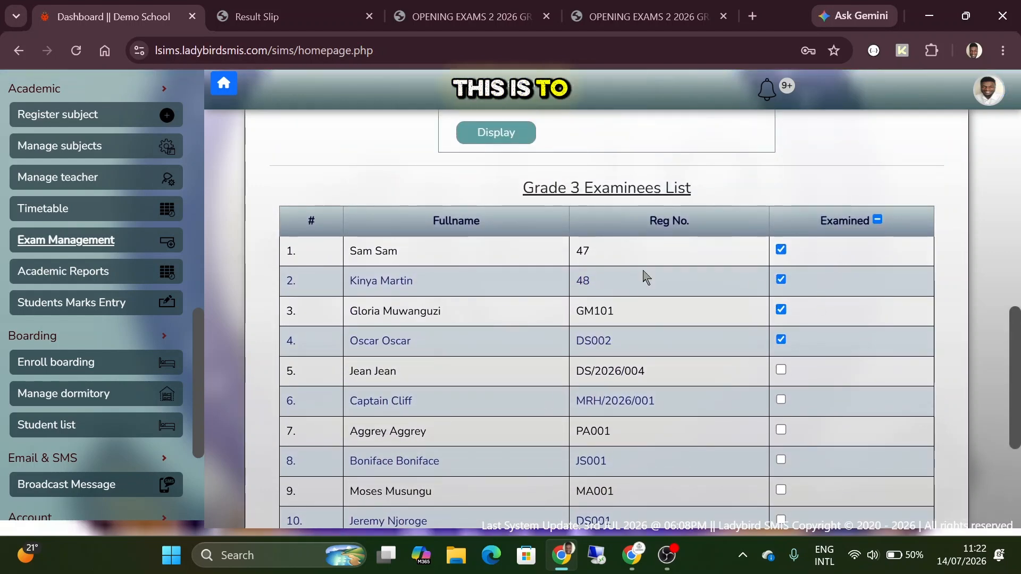
scroll(585, 325, "down", 1)
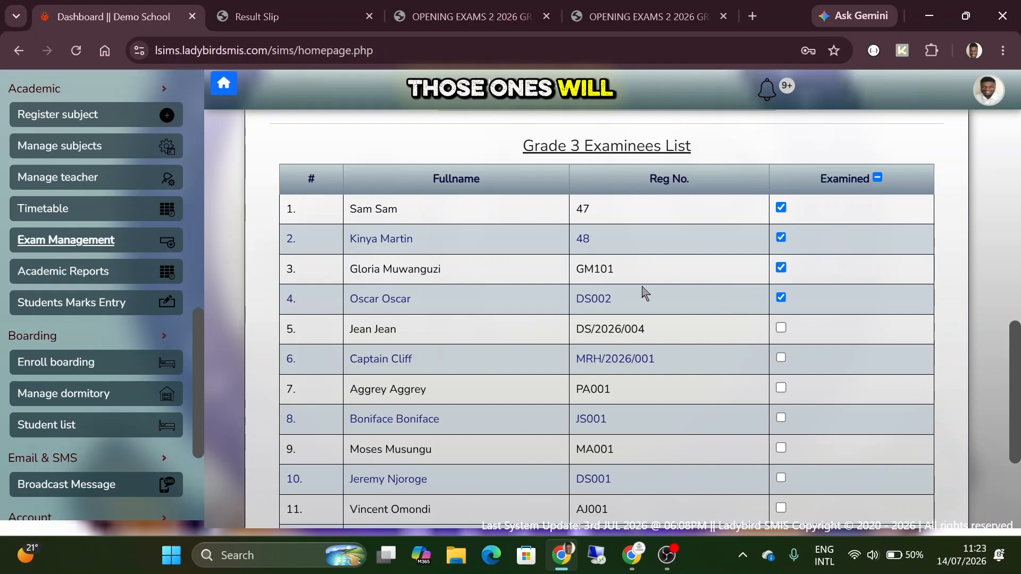
scroll(638, 282, "up", 4)
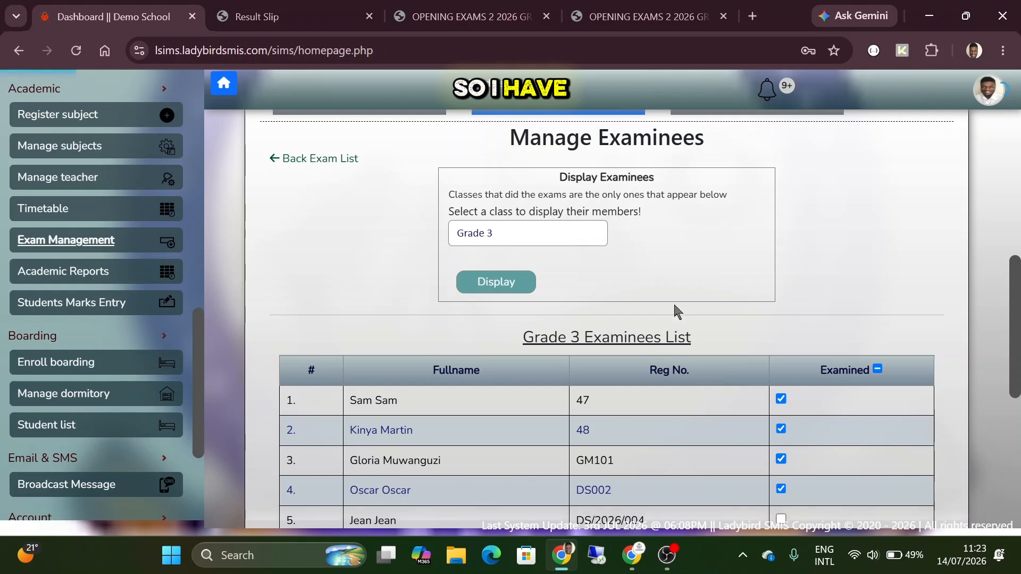
scroll(675, 310, "down", 2)
scroll(677, 312, "down", 1)
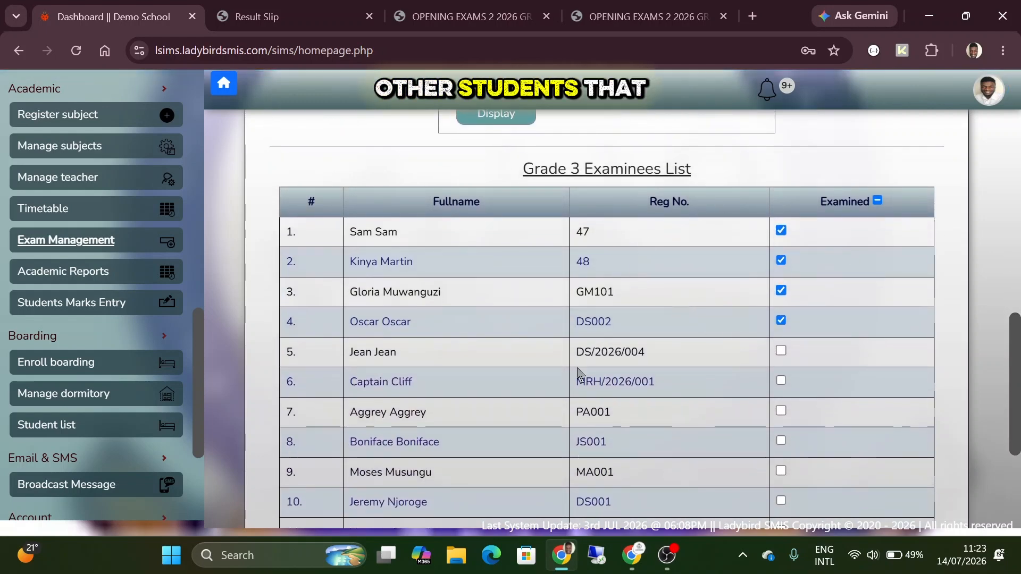
- Mark the fifth student in the Grade 3 examinees list as examined
scroll(649, 335, "down", 1)
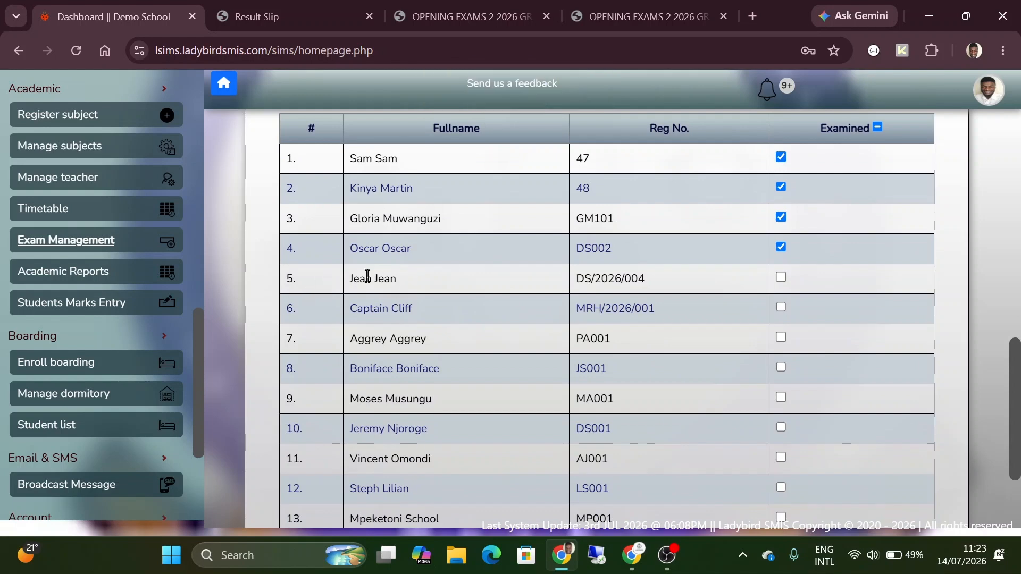
left_click(781, 277)
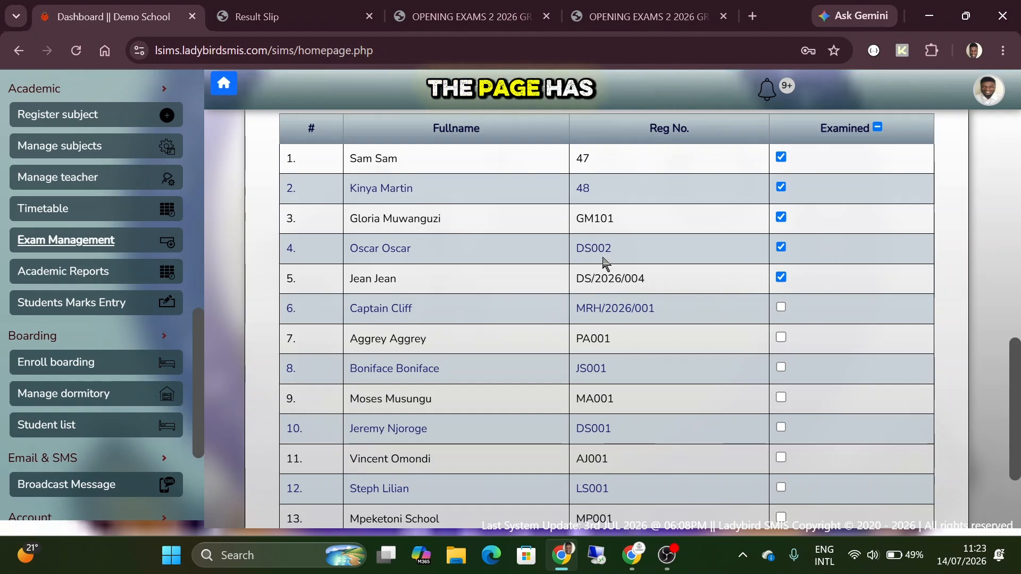
scroll(589, 324, "down", 1)
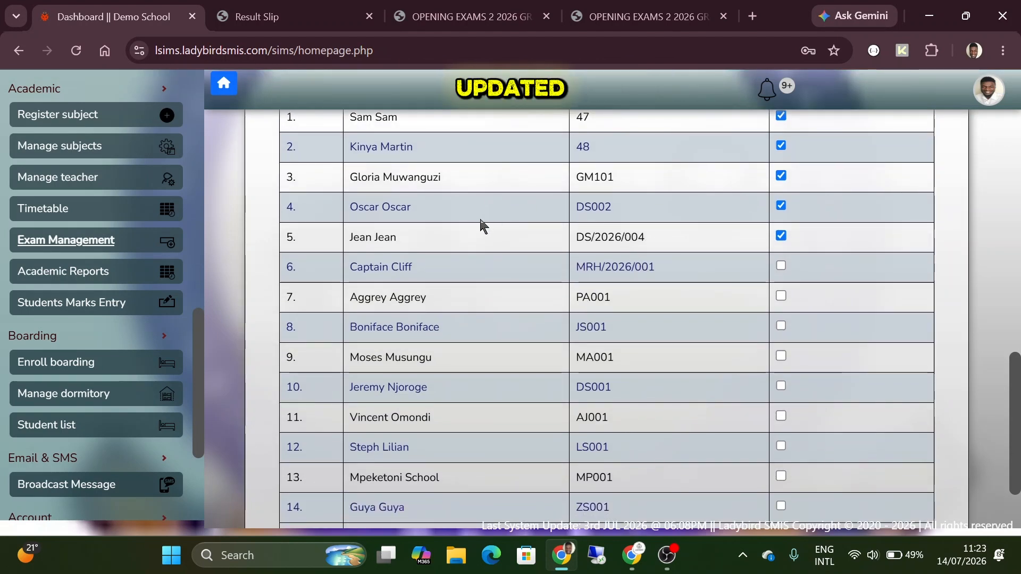
- Go back to the exam list and generate the Students Exams Marks document of Opening exams 2 2026 for Grade 3
scroll(585, 290, "up", 6)
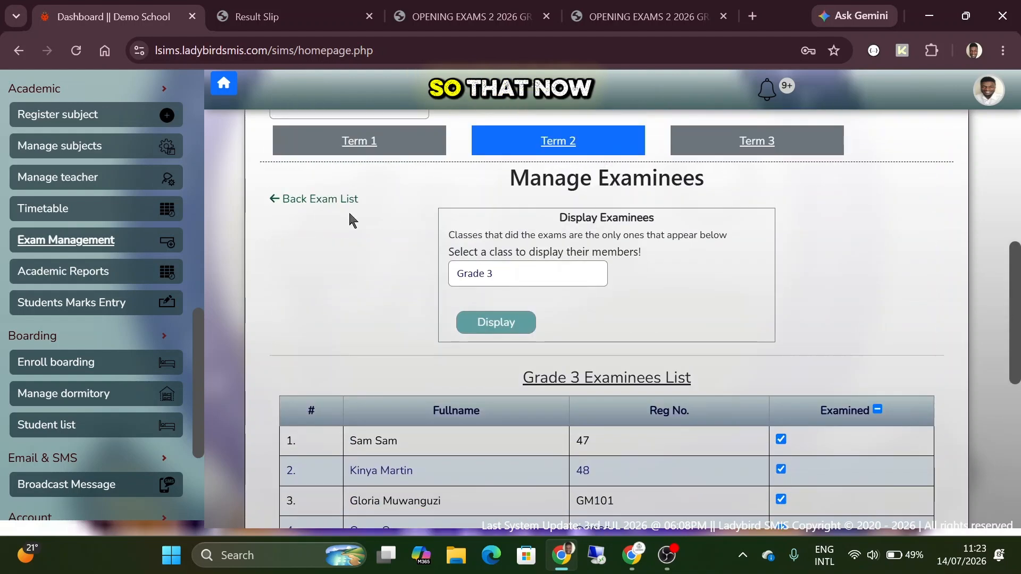
left_click(338, 200)
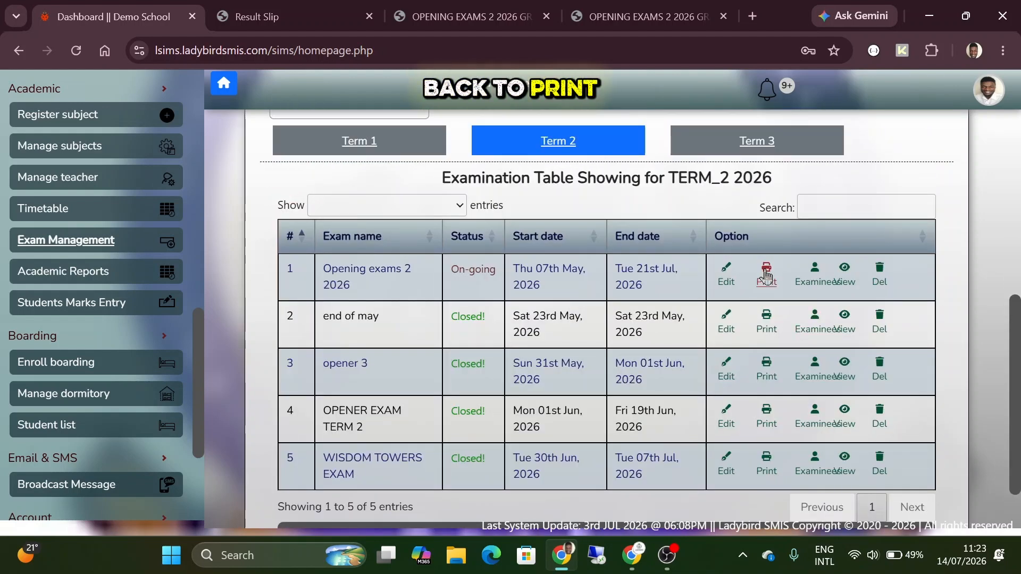
left_click(766, 275)
left_click(465, 340)
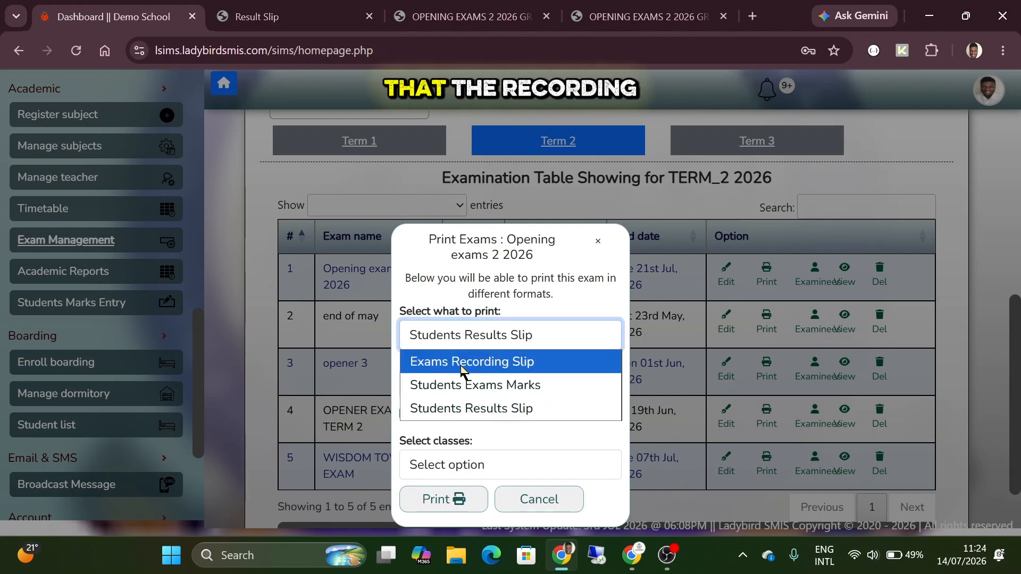
left_click(473, 385)
left_click(473, 384)
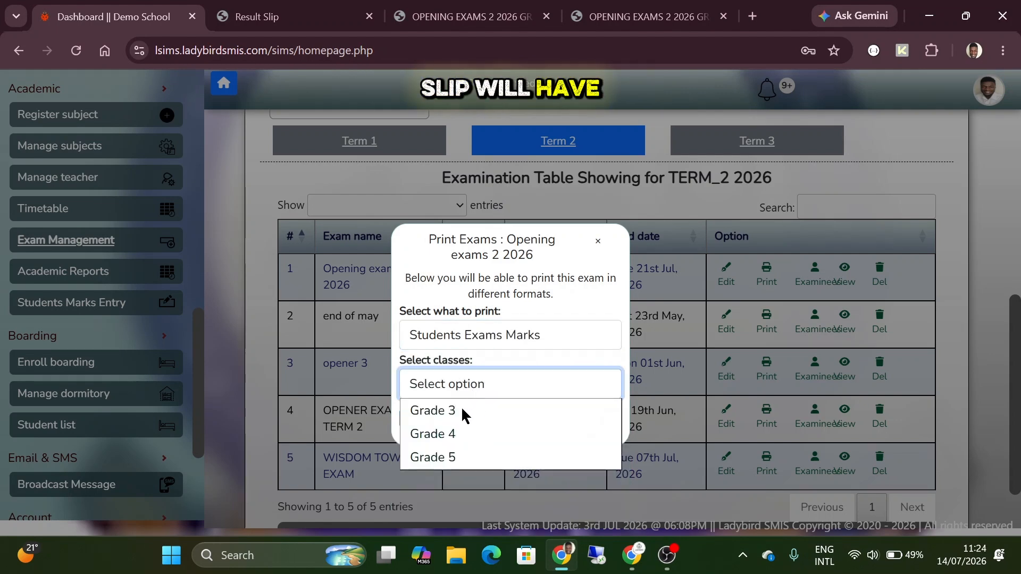
left_click(462, 413)
left_click(448, 417)
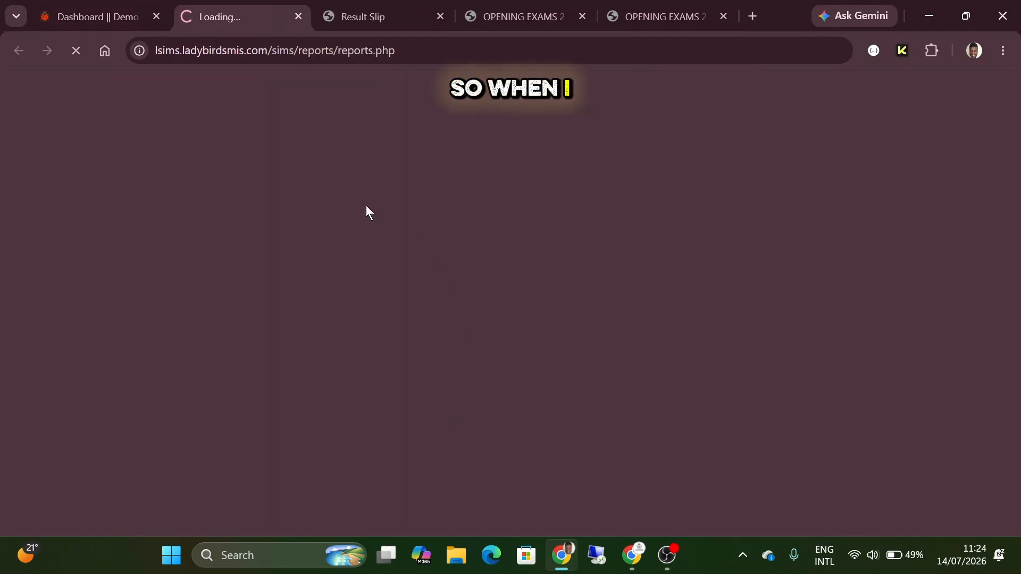
- Check the newly added examinee's row in the Grade 3 results sheet: English and Mathematics marks and total
scroll(521, 336, "down", 1)
scroll(520, 336, "up", 2)
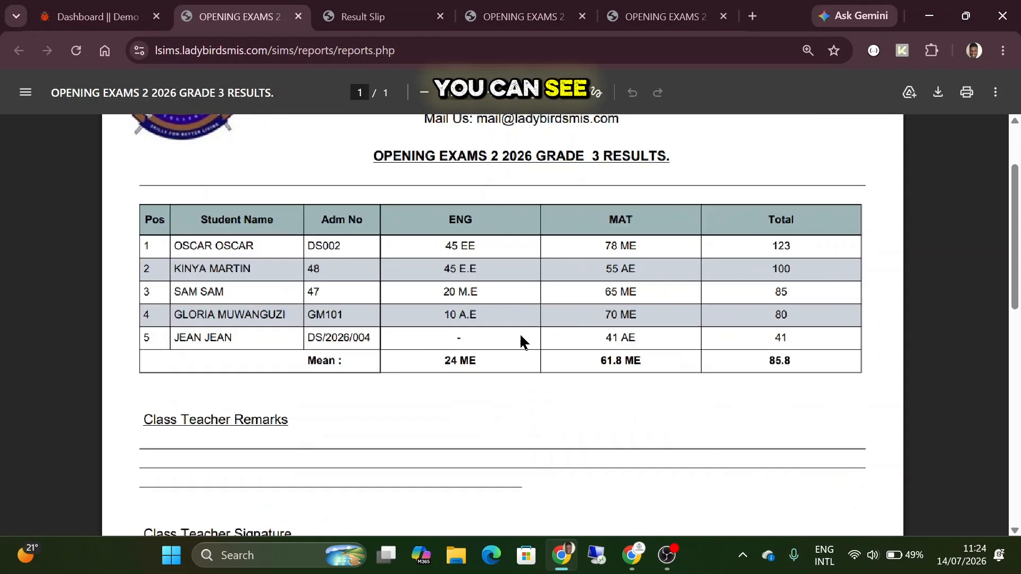
scroll(520, 341, "up", 1)
double_click(461, 340)
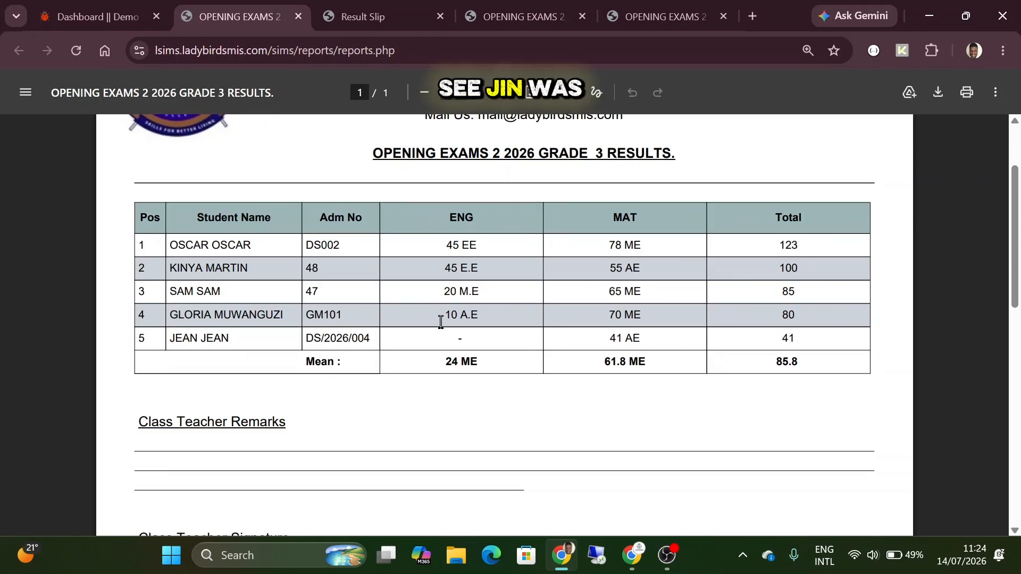
left_click_drag(485, 346, 644, 342)
left_click(644, 342)
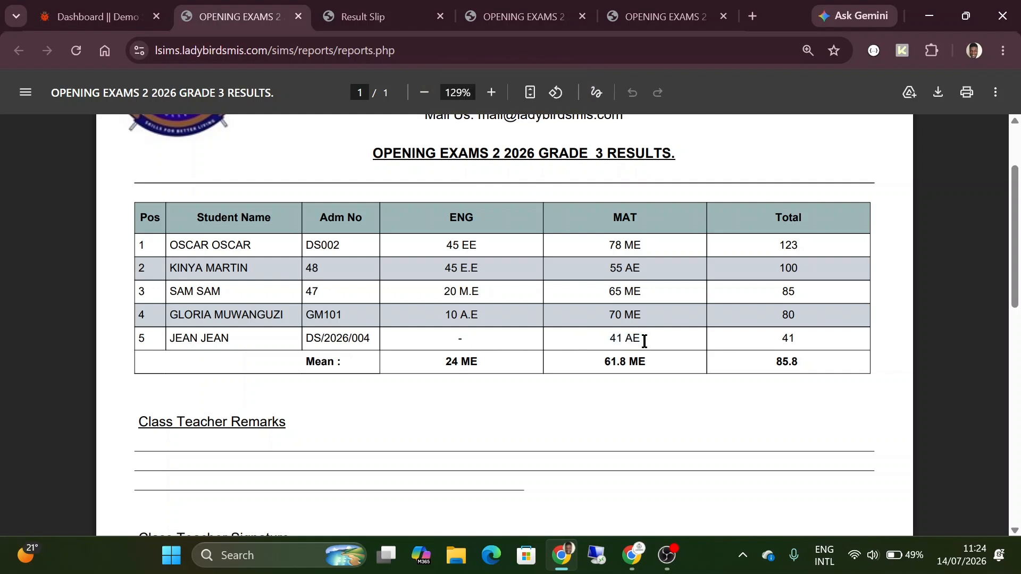
left_click_drag(605, 342, 636, 337)
left_click(779, 344)
- Return to the exam list, view the details of Opening exams 2 2026 and display the Grade 3 results
left_click(129, 17)
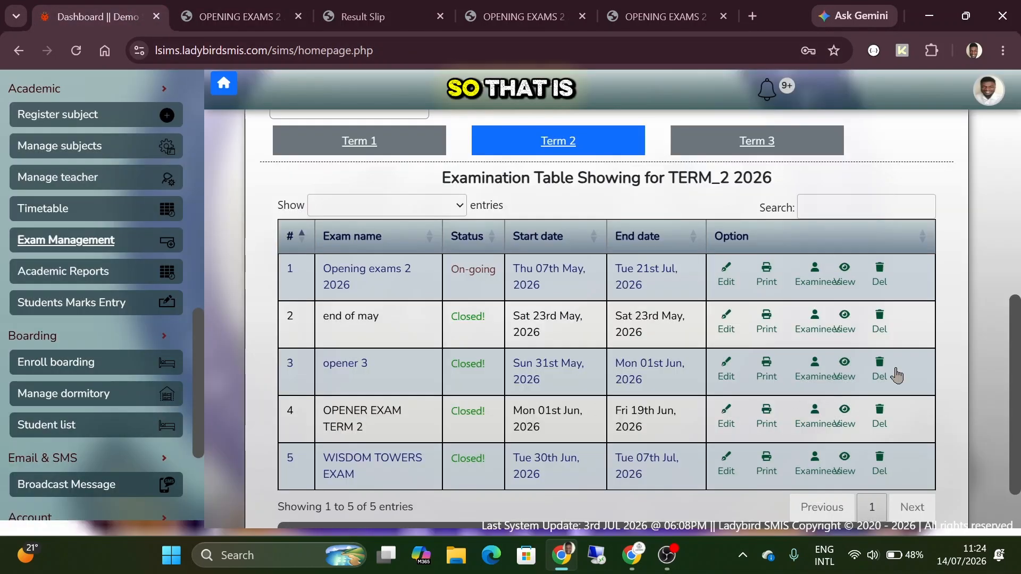
left_click(845, 280)
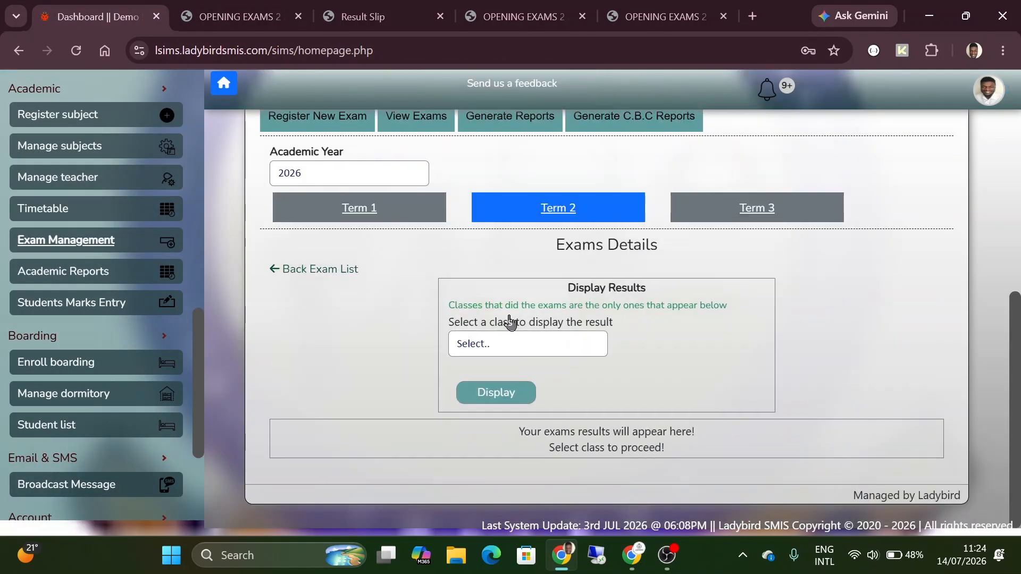
left_click(526, 345)
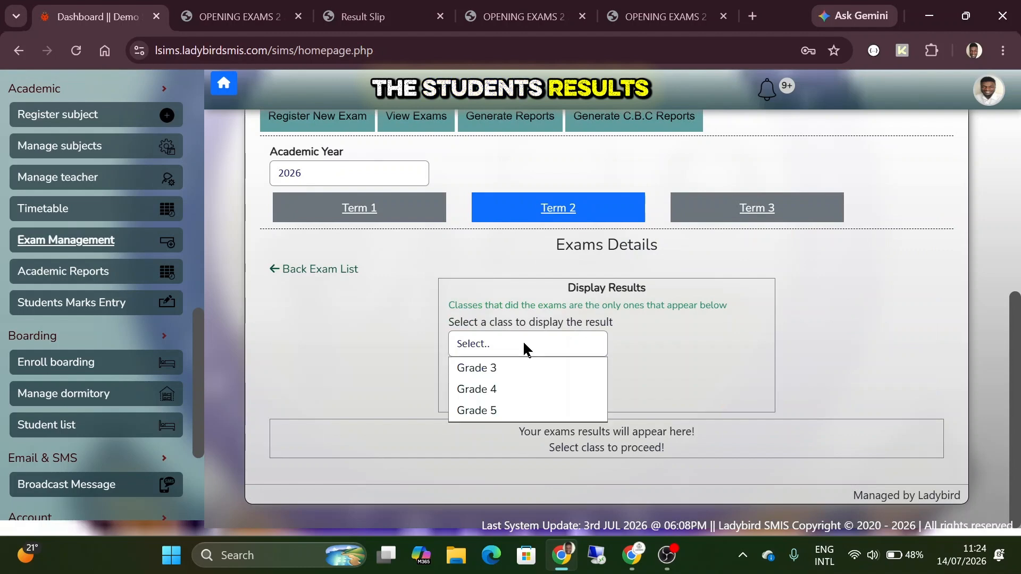
left_click(503, 367)
left_click(466, 391)
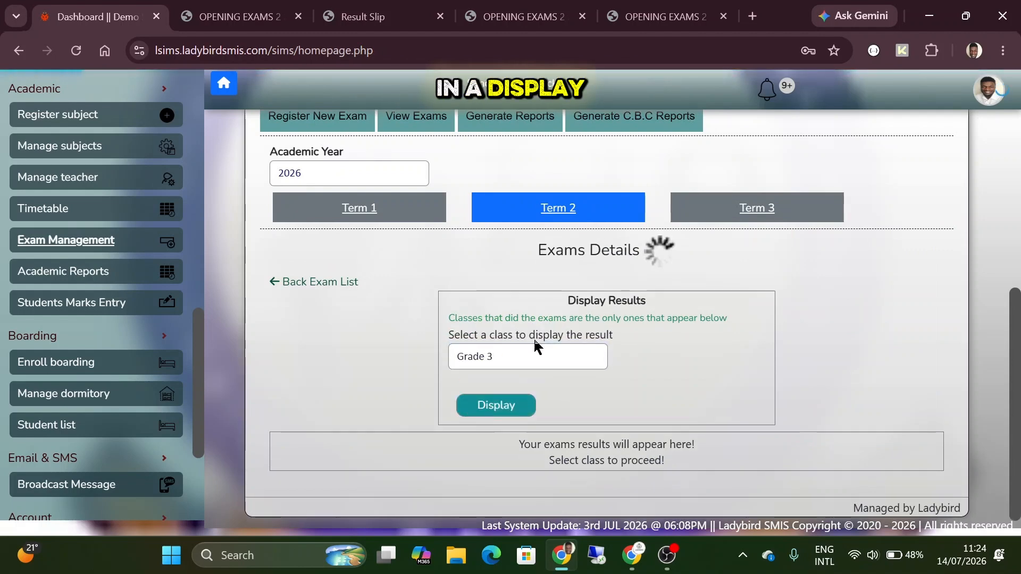
- Select all the students in the Grade 3 results table of Opening exams 2 2026
scroll(553, 320, "down", 4)
scroll(555, 319, "down", 2)
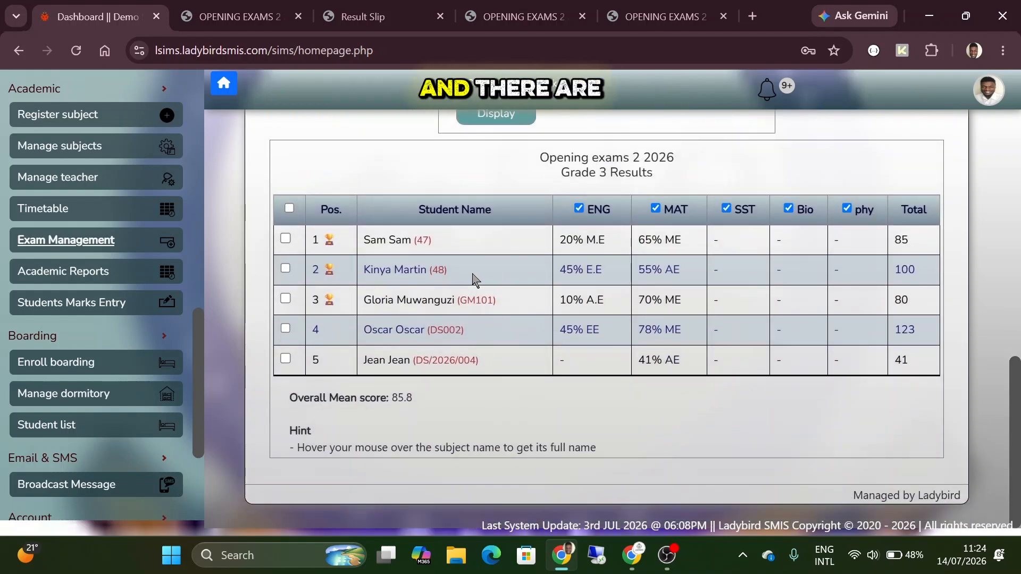
scroll(475, 279, "up", 1)
scroll(475, 279, "up", 1)
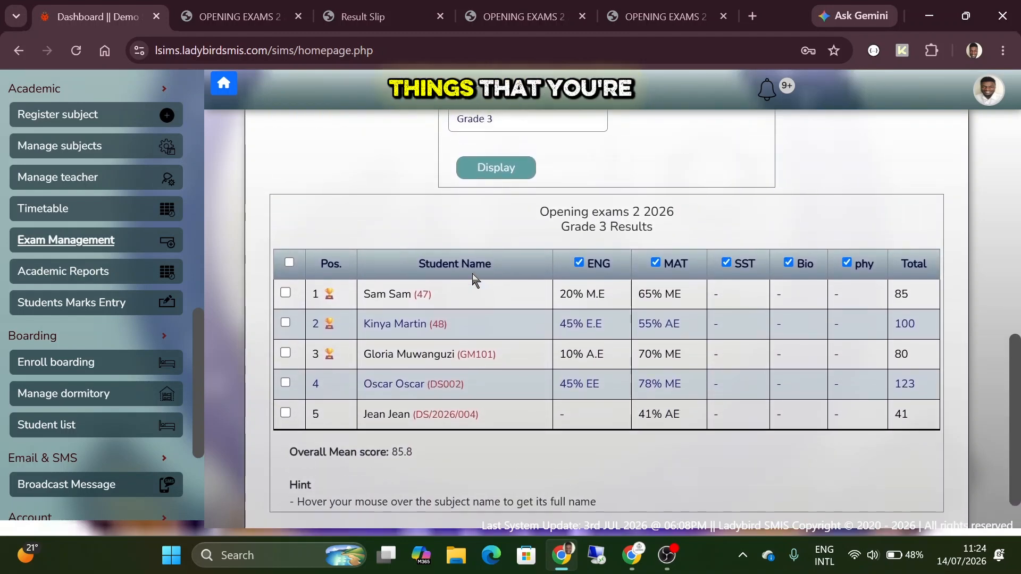
left_click(288, 265)
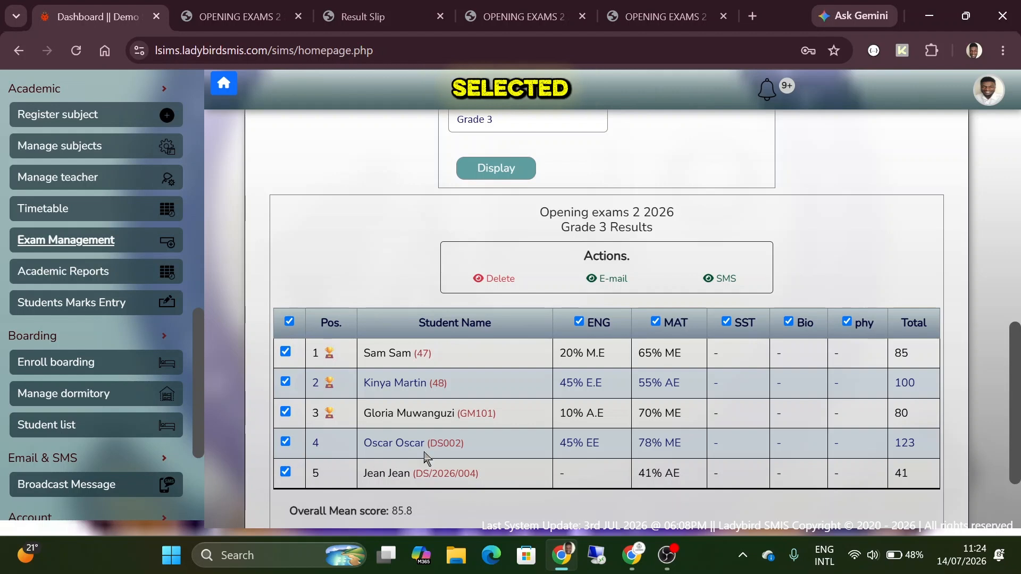
- Deselect the MAT, SST, Bio and phy subject columns in the Grade 3 results table, keeping only ENG selected
left_click(656, 322)
left_click(727, 322)
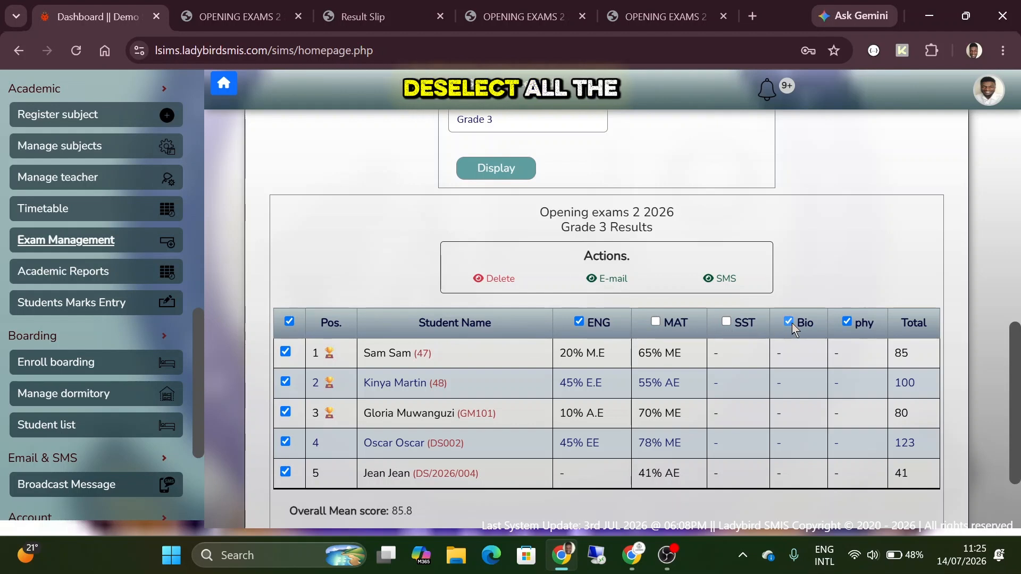
left_click(789, 322)
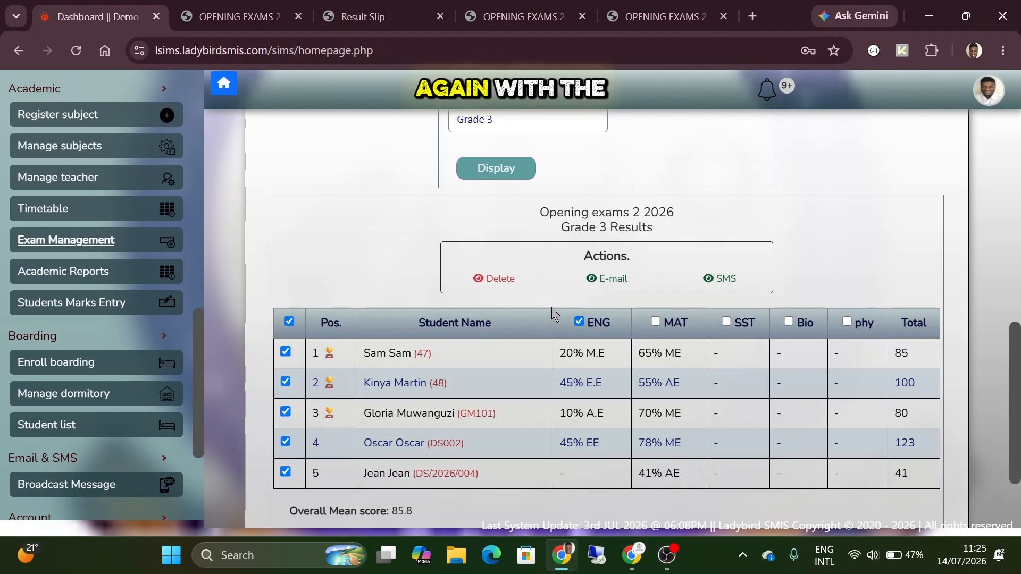
- Return to the exam list and start registering a new exam named CLOSING EXAM TERM 2
scroll(601, 248, "up", 3)
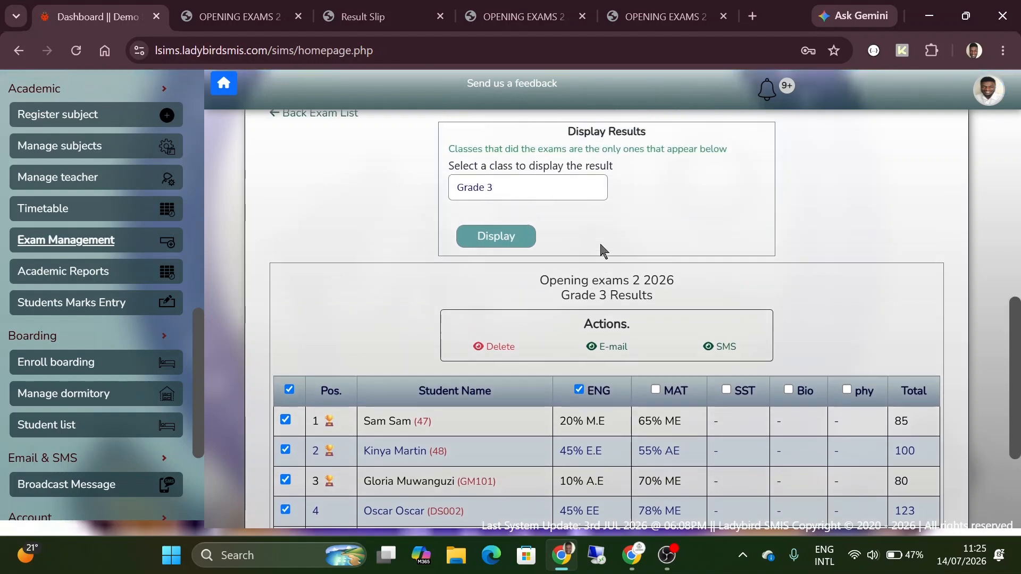
left_click(342, 155)
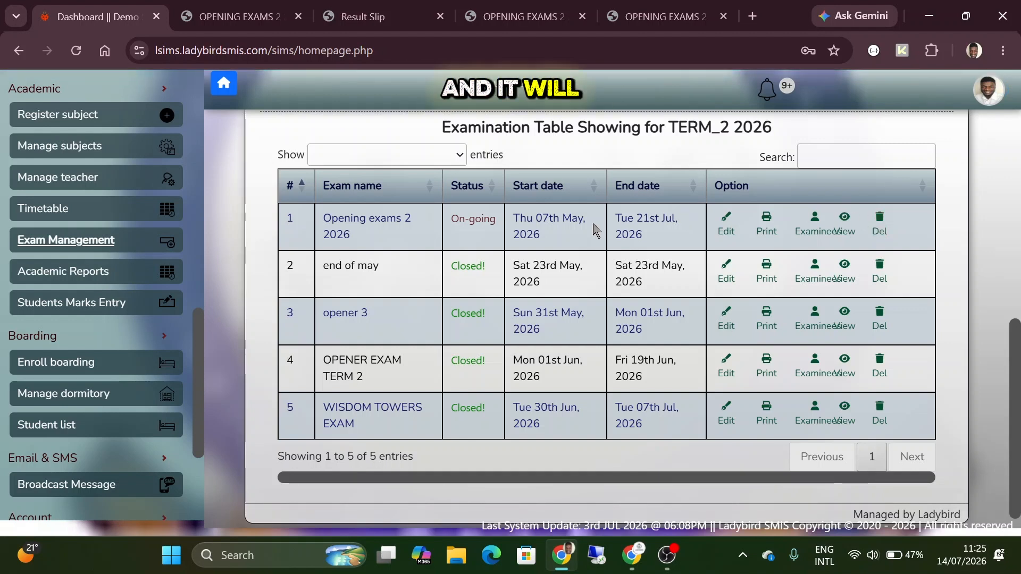
scroll(494, 223, "up", 1)
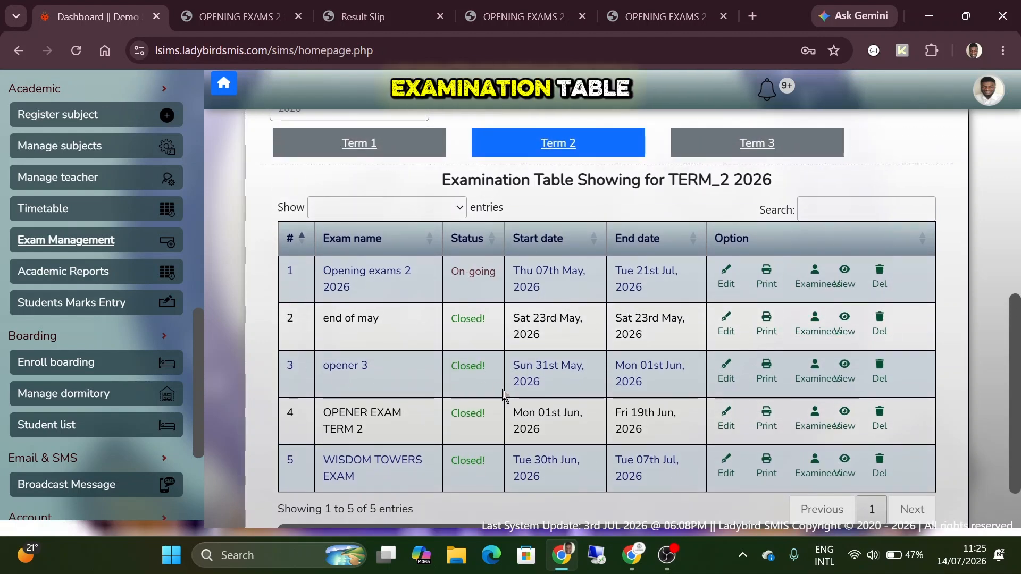
scroll(504, 396, "up", 1)
scroll(503, 396, "up", 1)
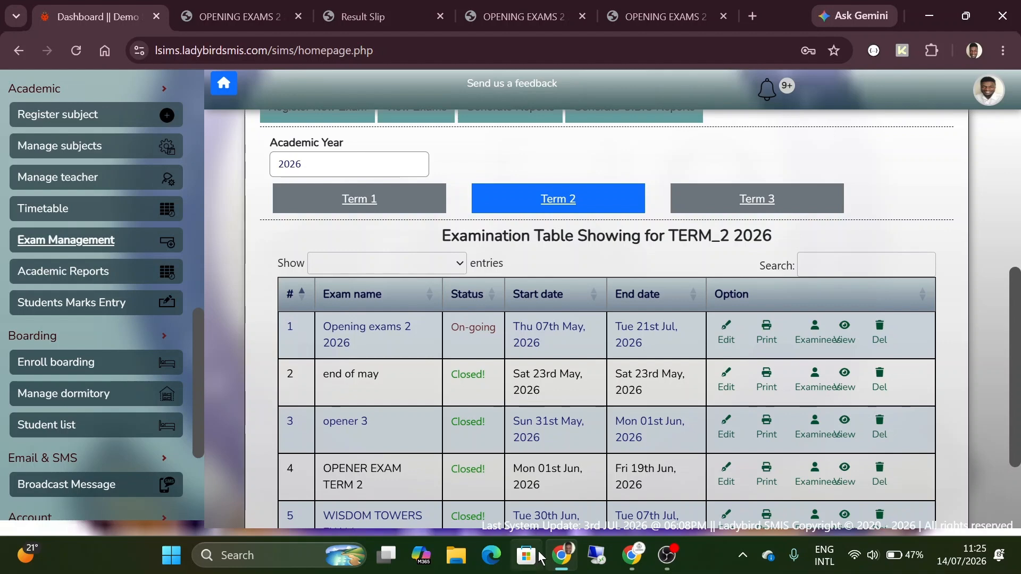
scroll(520, 406, "up", 3)
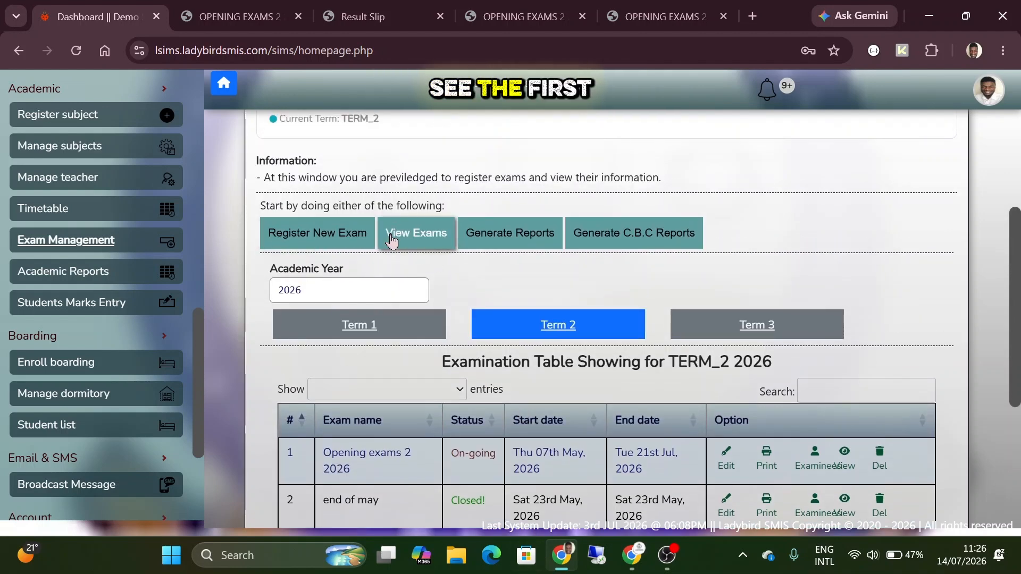
left_click(313, 235)
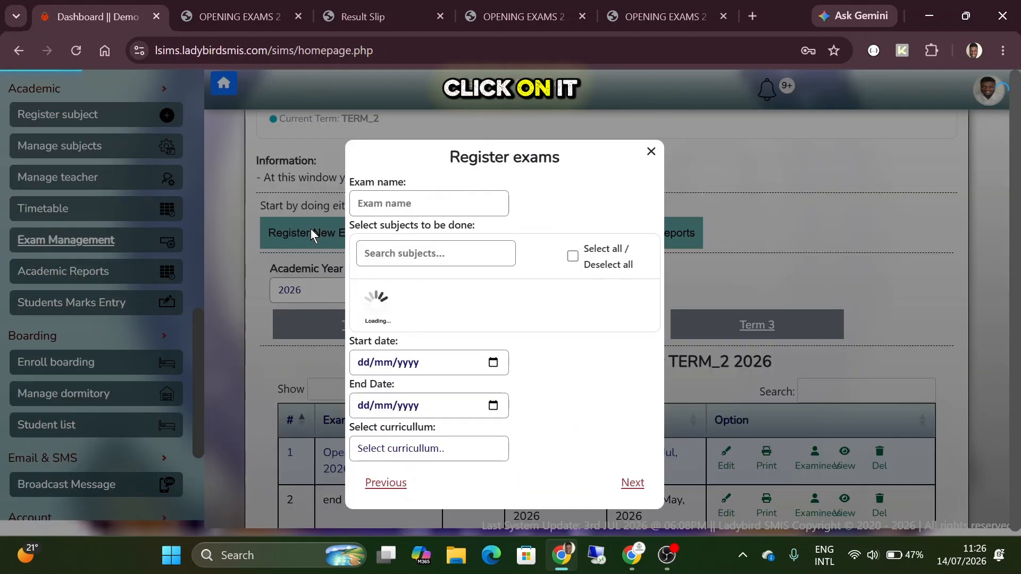
left_click(423, 204)
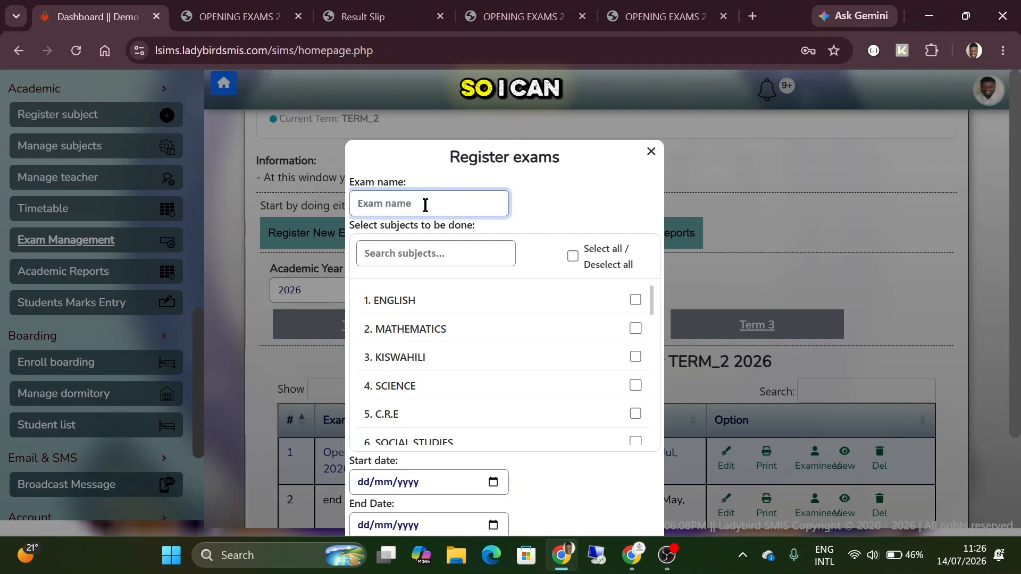
type("CLOSING EX")
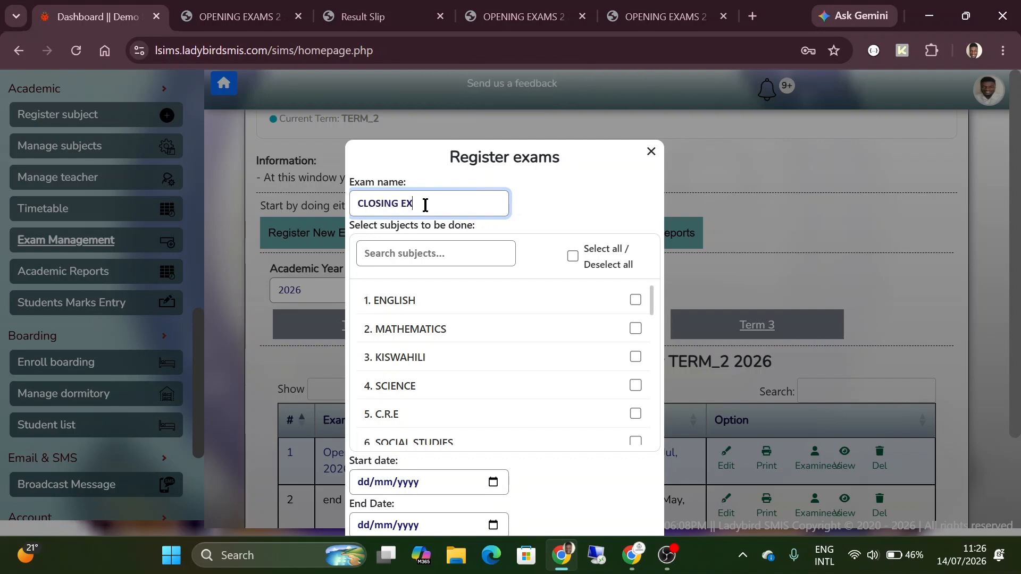
type("AM TERM 2")
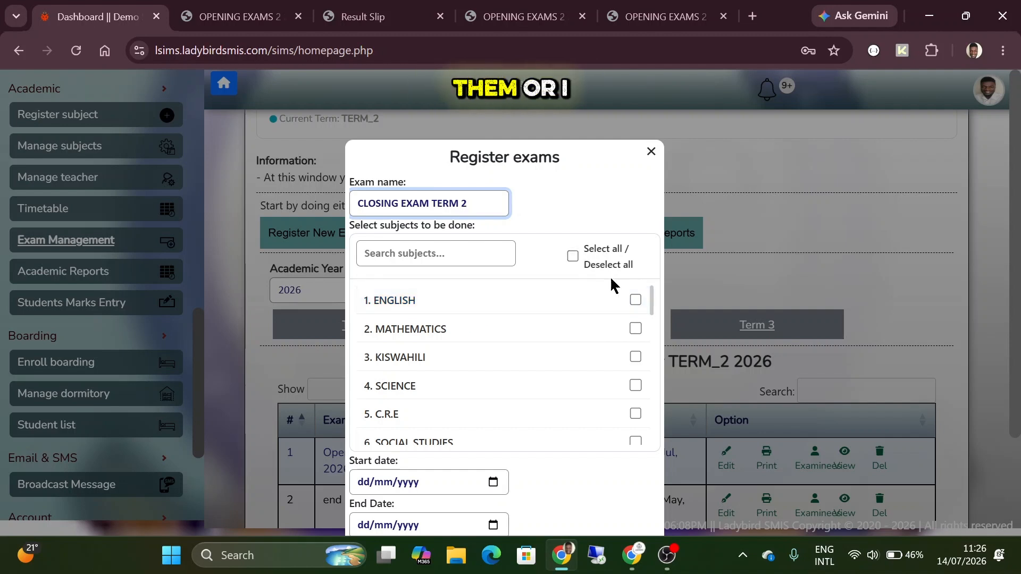
- Include English, Mathematics, Kiswahili, Science and C.R.E as the subjects of the new exam
left_click(635, 299)
left_click(636, 329)
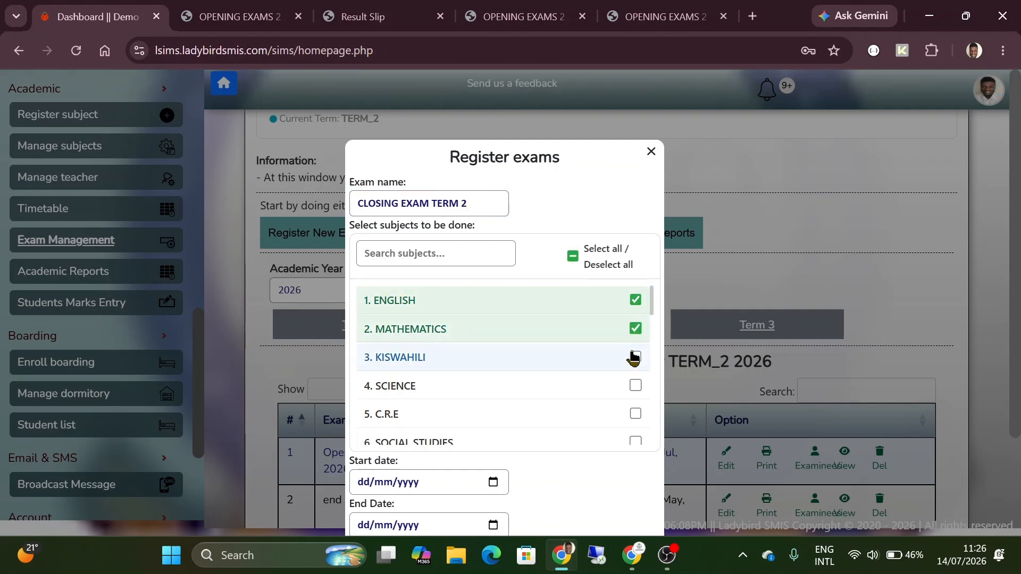
left_click(635, 357)
left_click(636, 386)
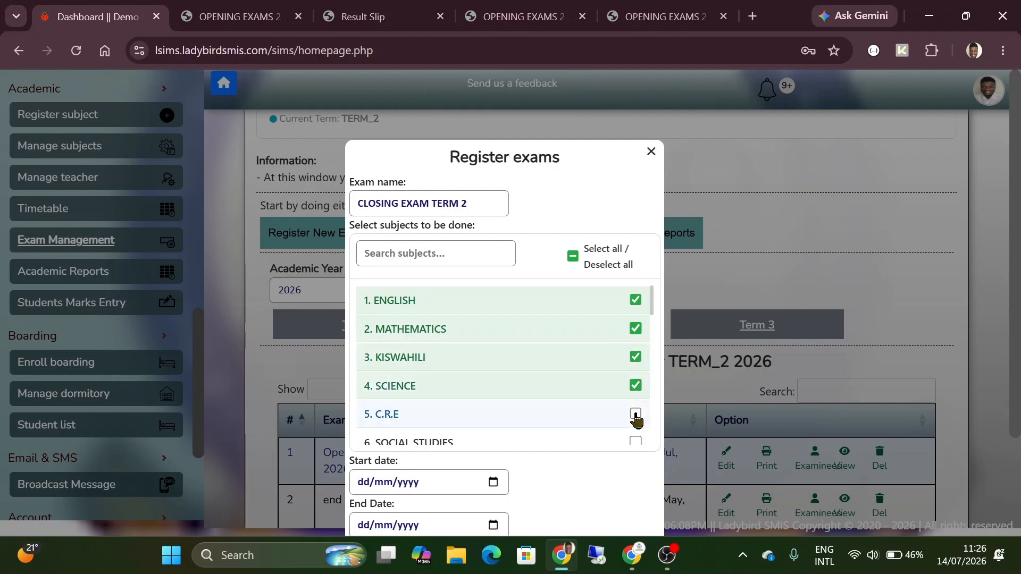
left_click(635, 414)
- Set the new exam's start date to 13/07/2026 and its end date to 21/07/2026
scroll(590, 372, "down", 1)
scroll(585, 478, "down", 2)
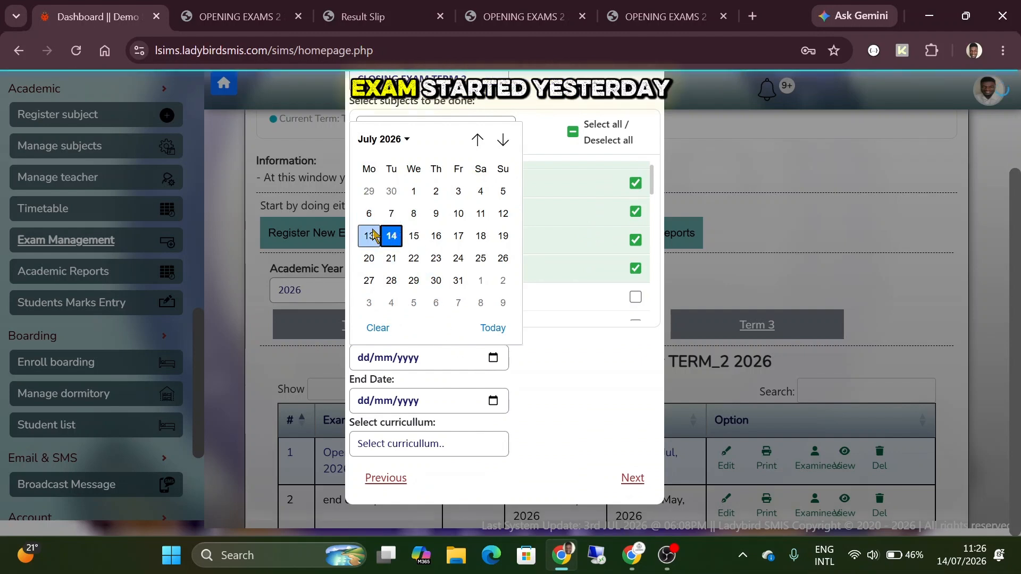
left_click(370, 235)
left_click(493, 401)
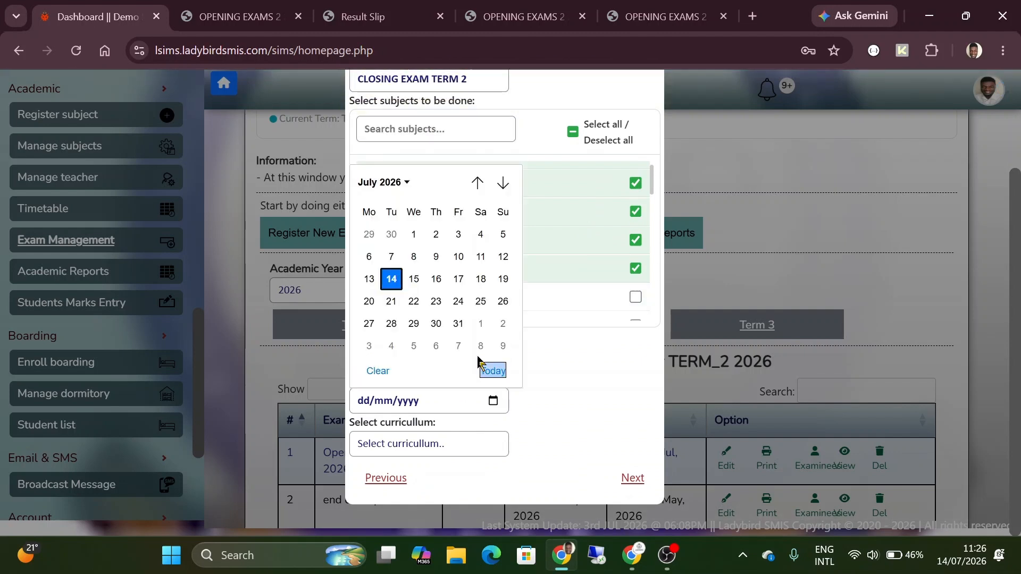
left_click(392, 304)
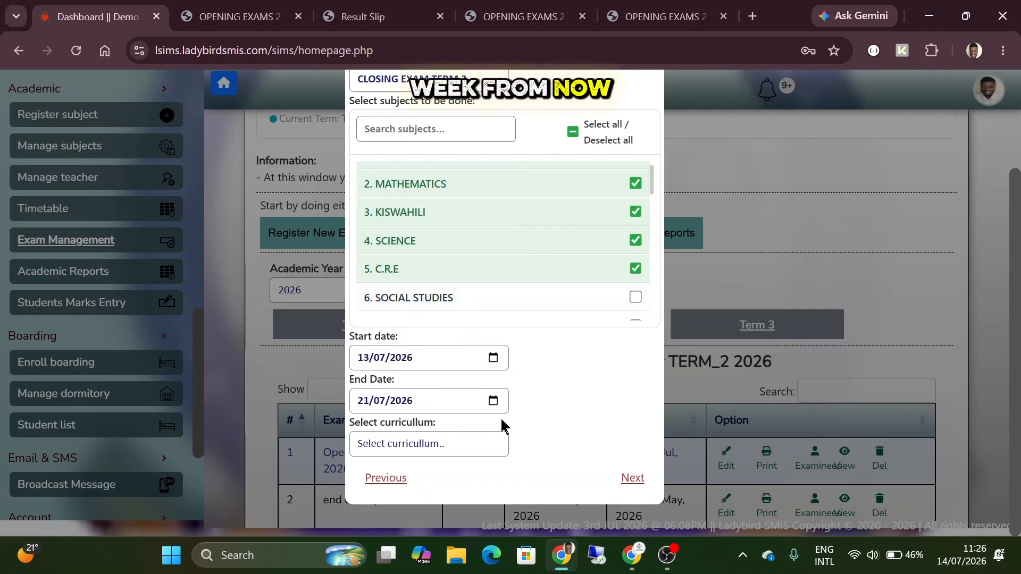
- Choose the 8-4-4 curriculum for the new exam and continue to the class selection
left_click(435, 444)
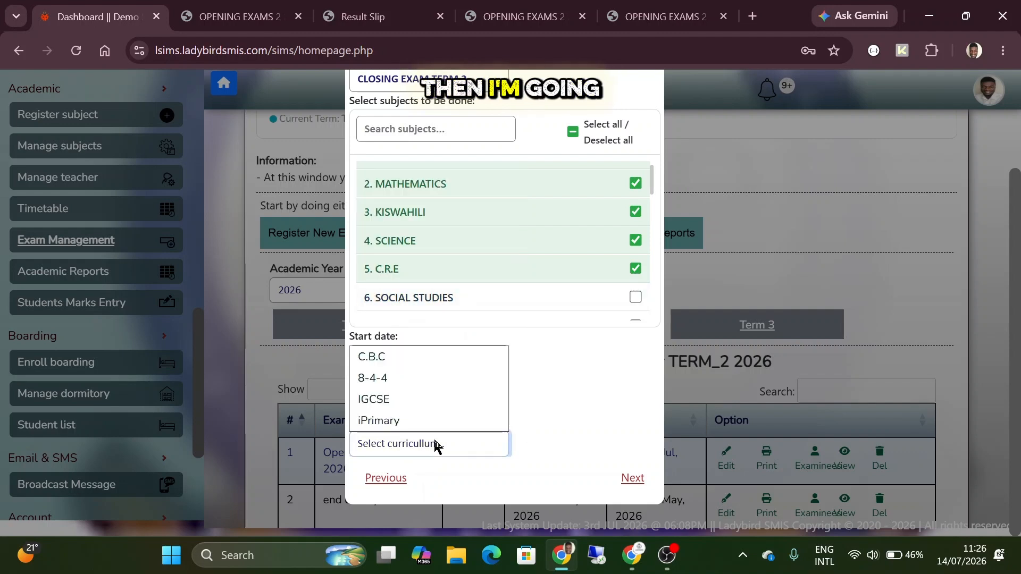
left_click(394, 379)
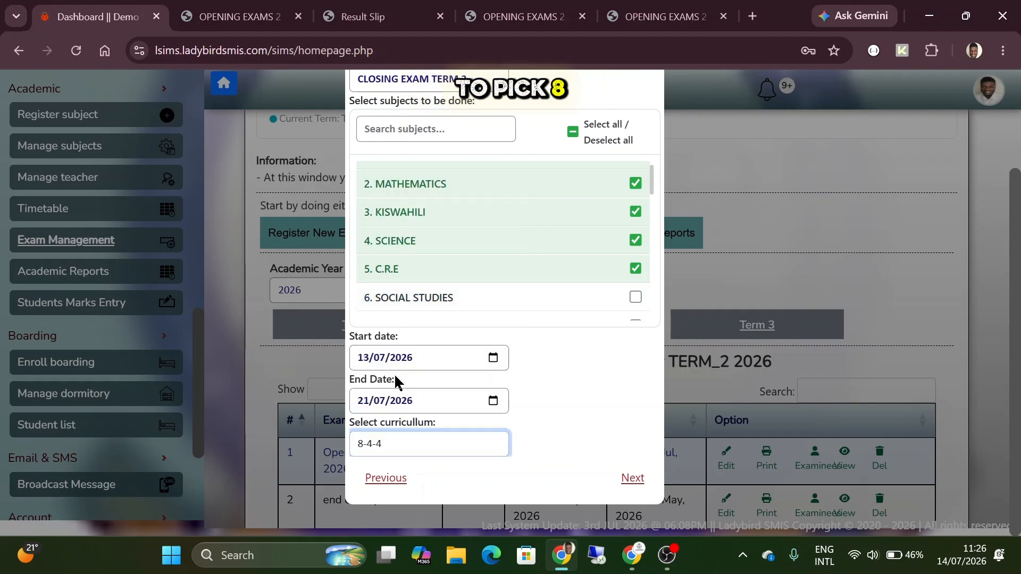
left_click(633, 478)
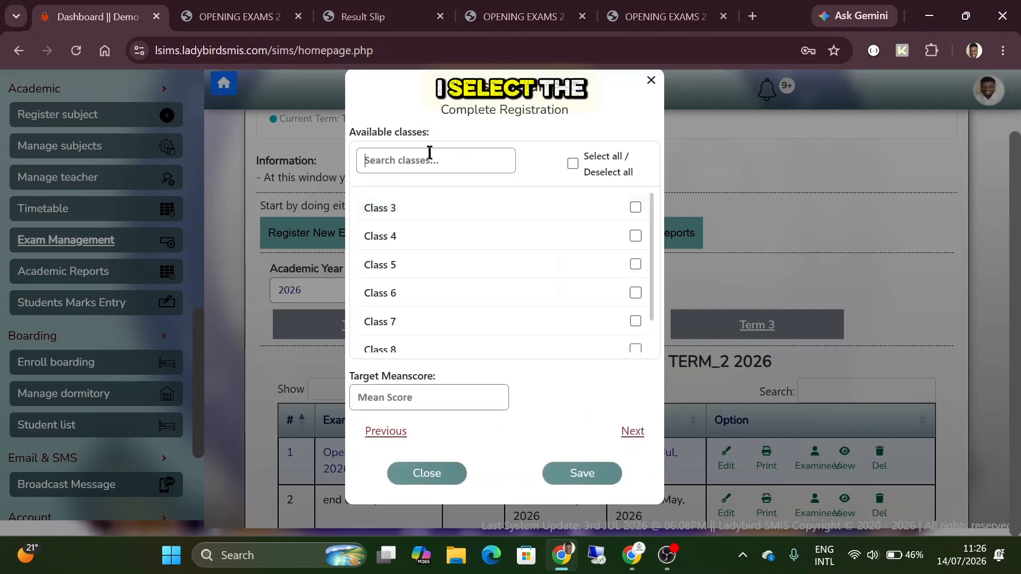
- Choose only Class 2, Class 3 and Class 4 as the classes sitting the new exam
scroll(520, 296, "down", 1)
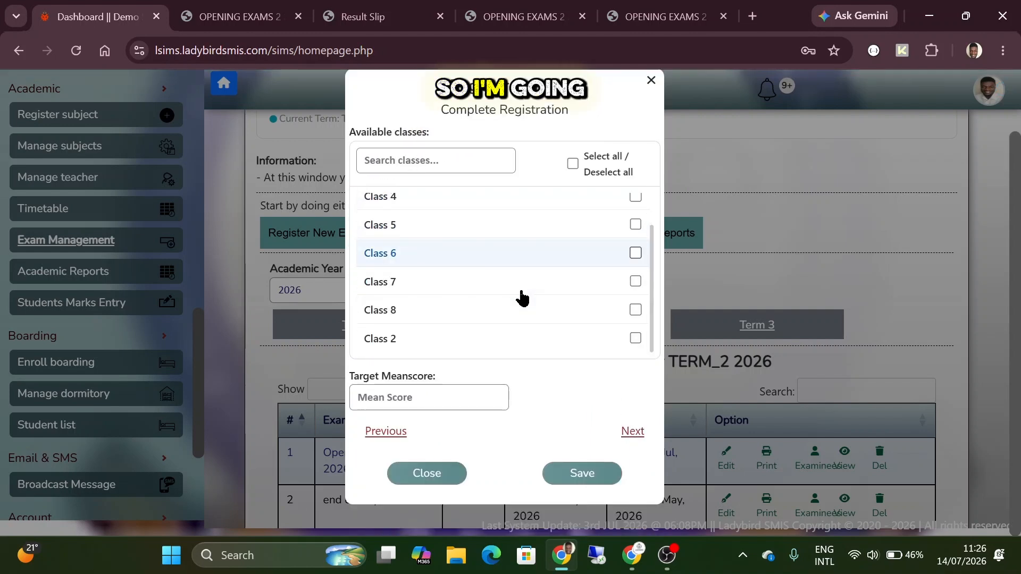
left_click(600, 166)
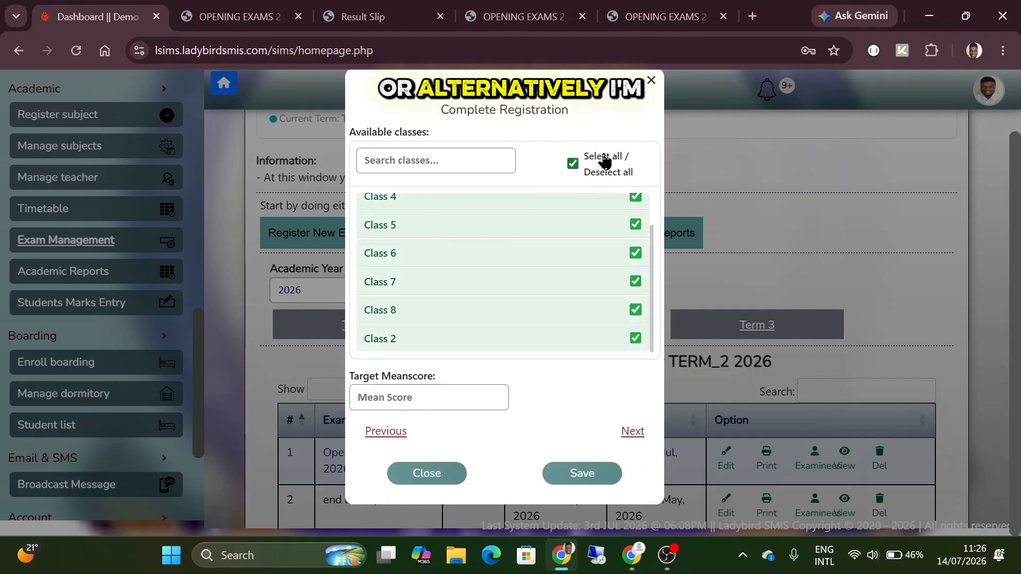
left_click(573, 164)
left_click(391, 340)
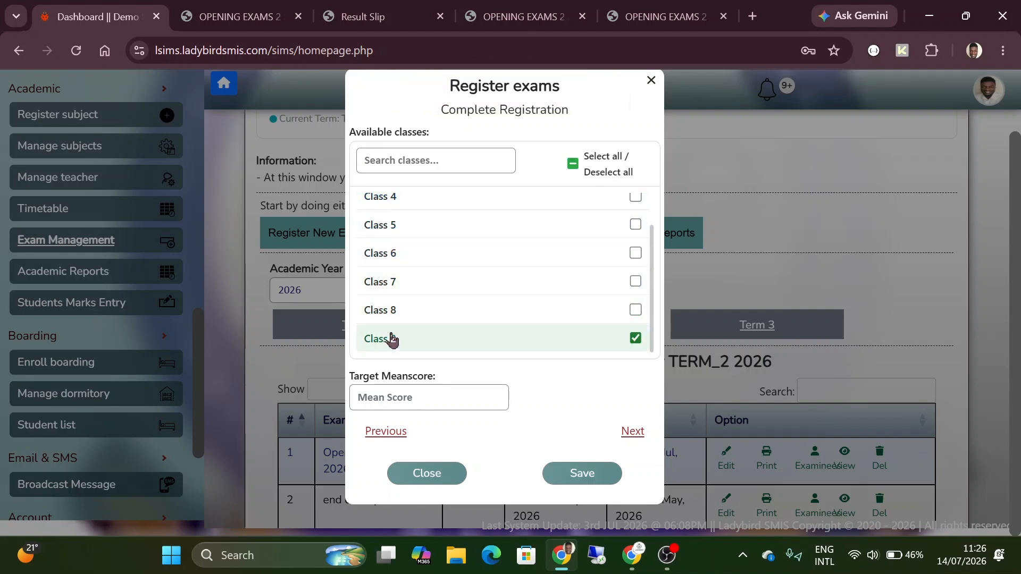
scroll(390, 330, "up", 1)
left_click_drag(372, 213, 396, 241)
left_click(381, 237)
left_click(381, 208)
left_click(422, 159)
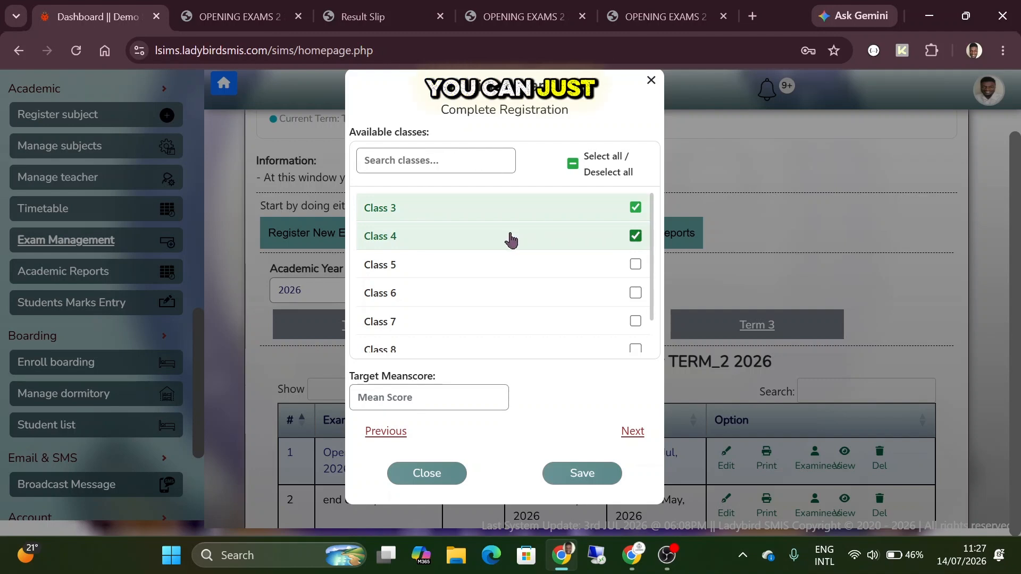
- Set the target mean score to 65 and save the new exam
scroll(511, 240, "down", 1)
left_click(420, 397)
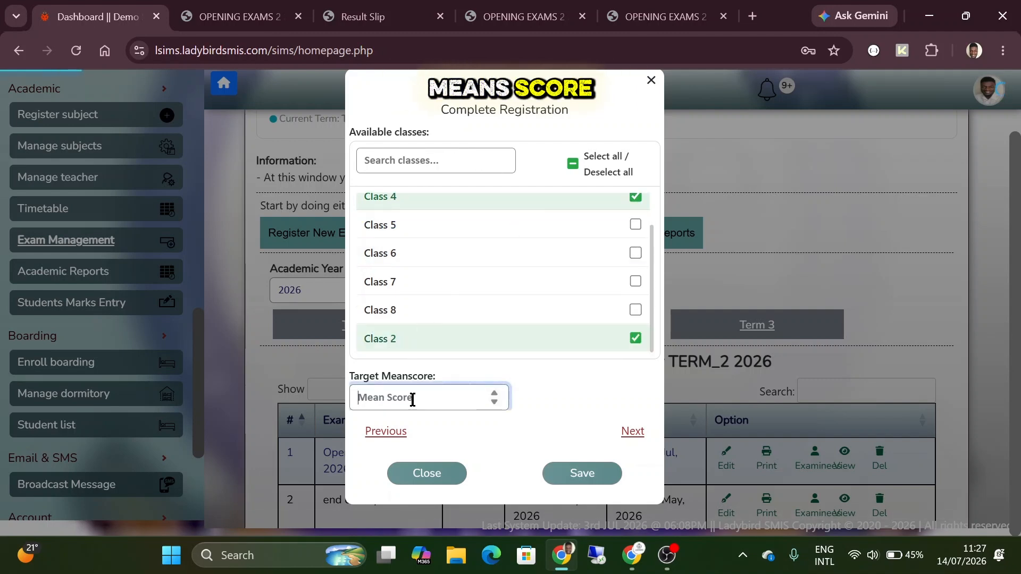
type("65")
left_click(577, 398)
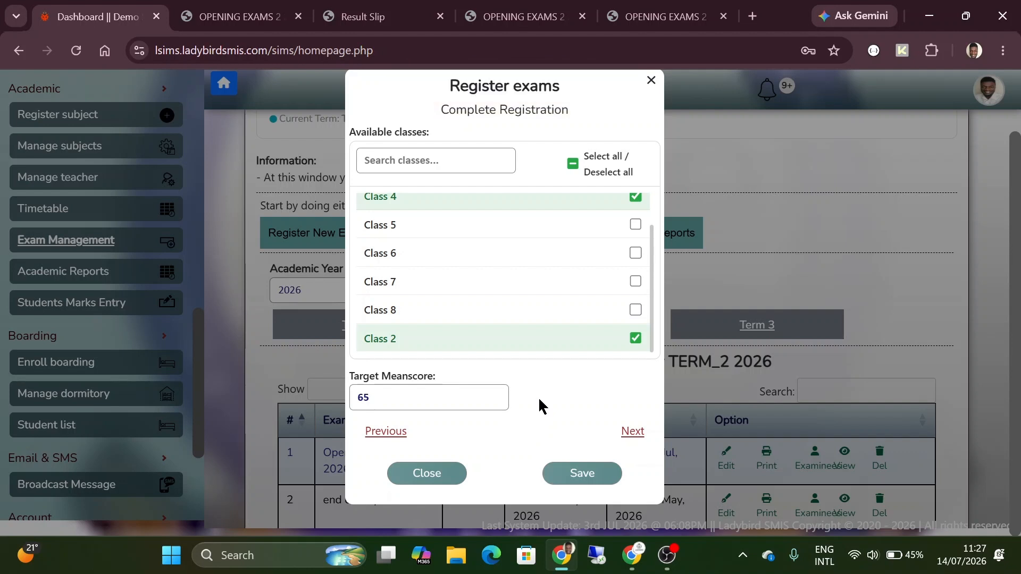
left_click(574, 475)
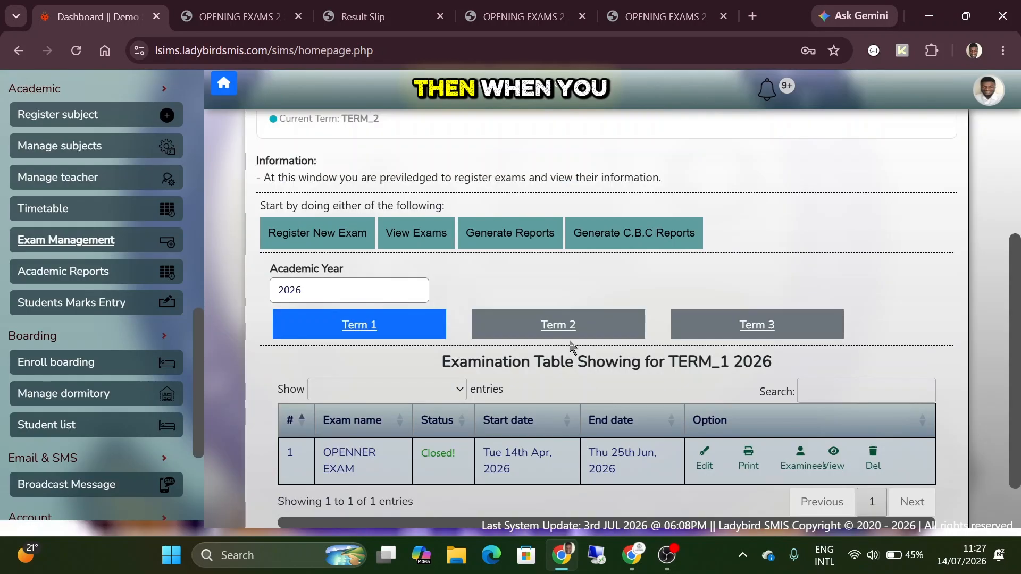
- Show the Term 2 exams and check the entry for CLOSING EXAM TERM 2
left_click(536, 319)
scroll(617, 288, "down", 5)
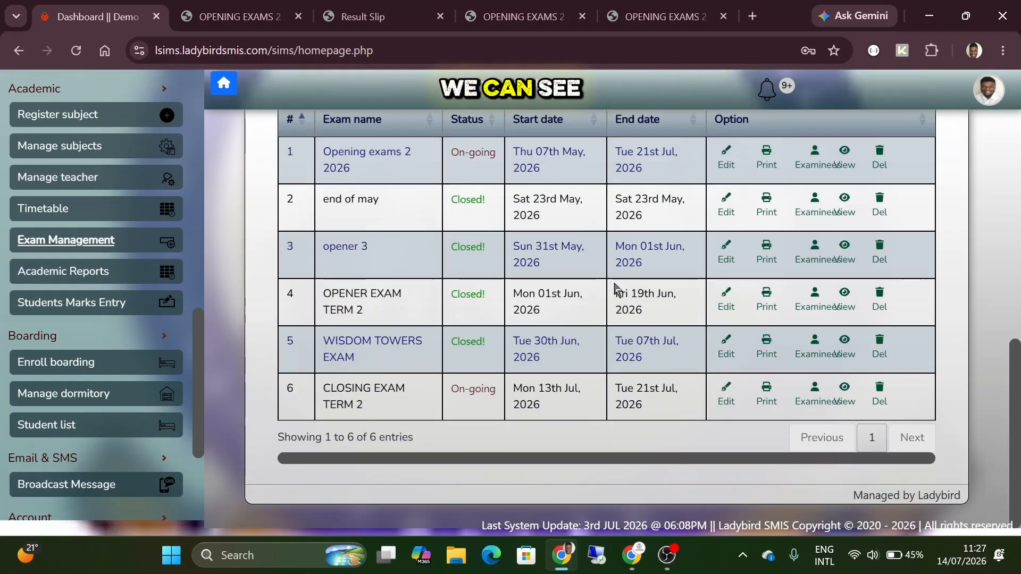
left_click_drag(329, 384, 362, 411)
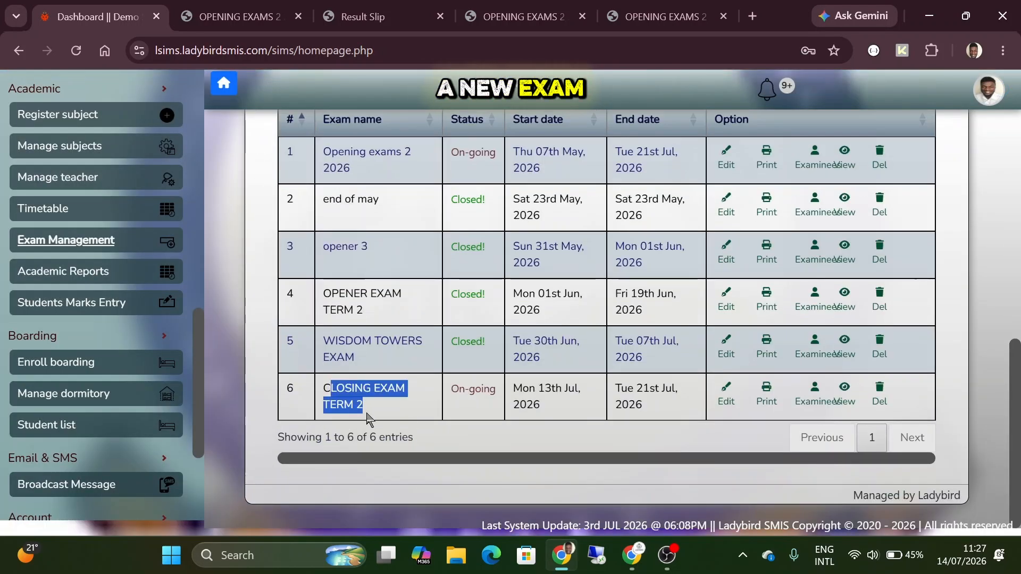
left_click(367, 419)
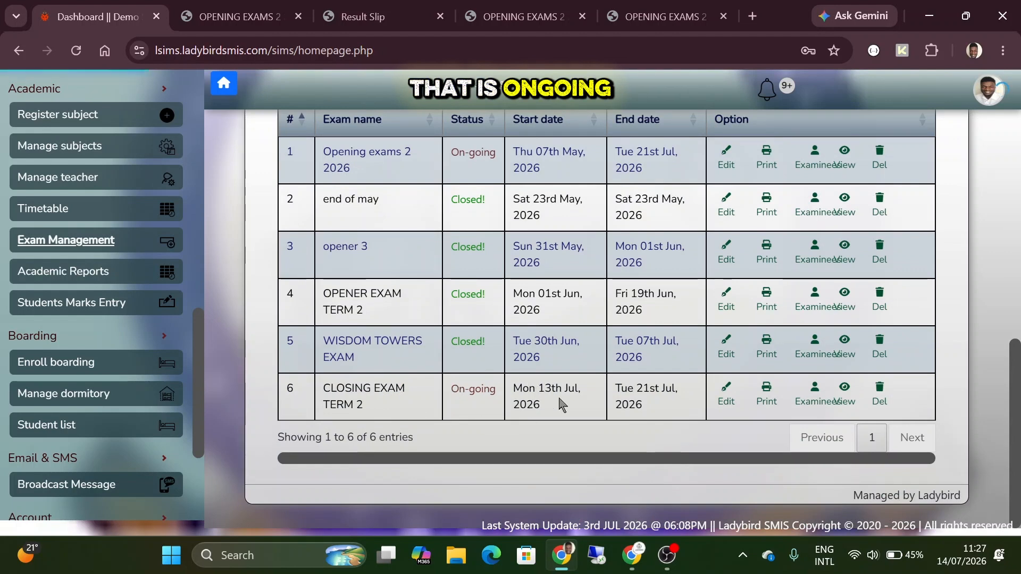
- Print the Exams Recording Slip of CLOSING EXAM TERM 2 for Grade 3
left_click(768, 394)
left_click(430, 336)
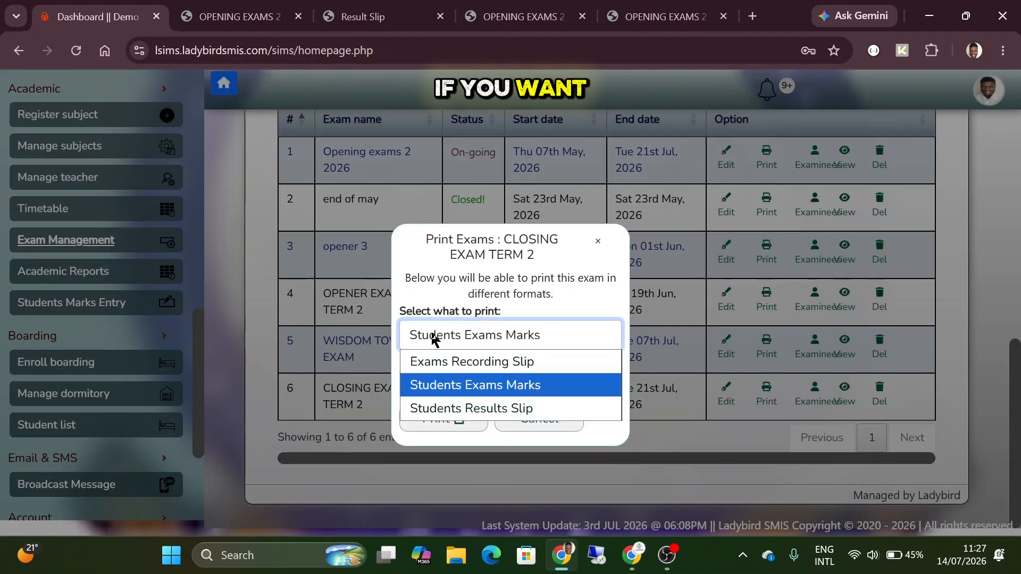
left_click(460, 361)
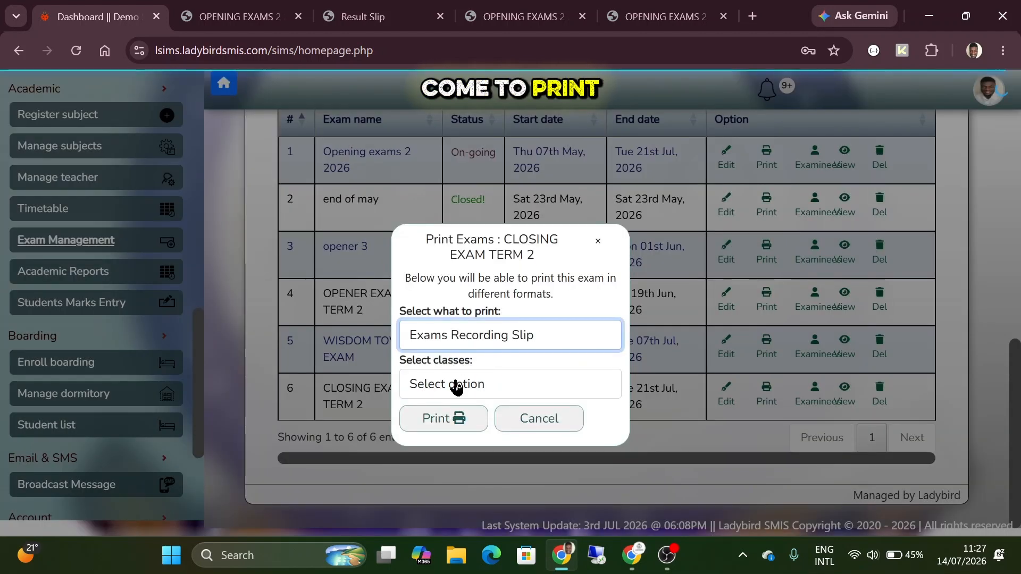
left_click(450, 383)
left_click(448, 414)
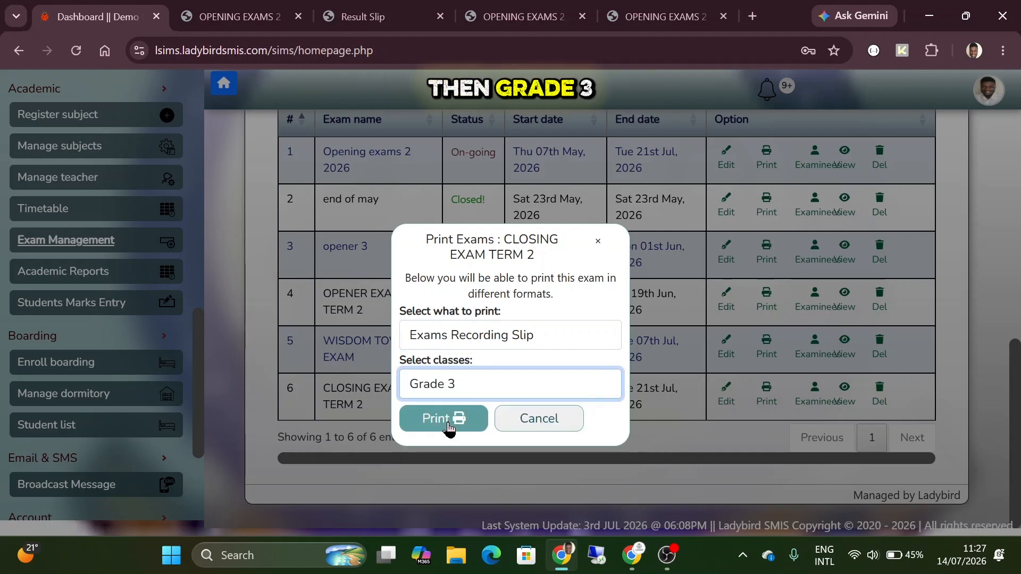
left_click(448, 420)
- Review the students listed on the Grade 3 score sheet, then return to the dashboard and close the print dialog
scroll(376, 334, "down", 1)
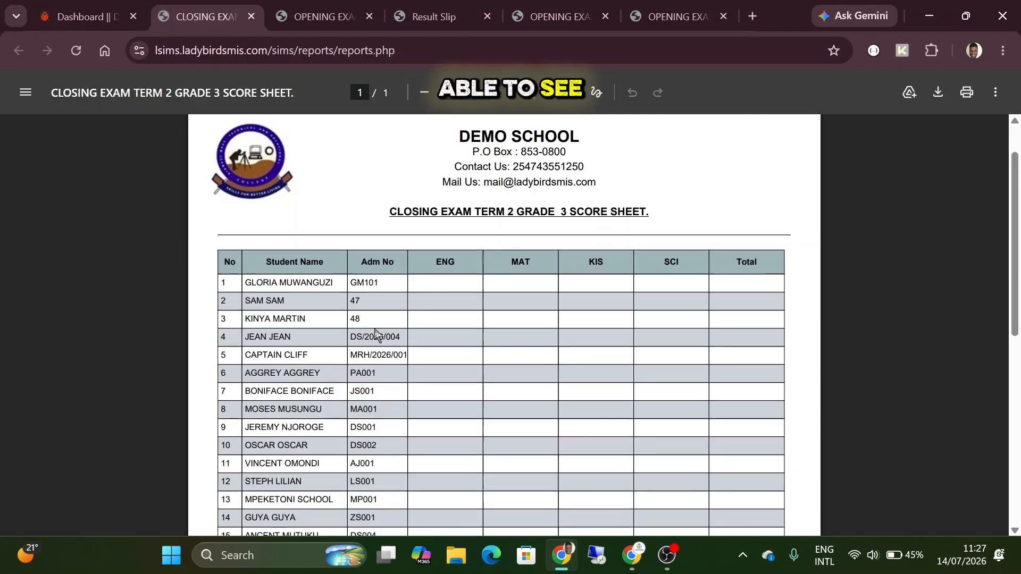
scroll(376, 334, "down", 2)
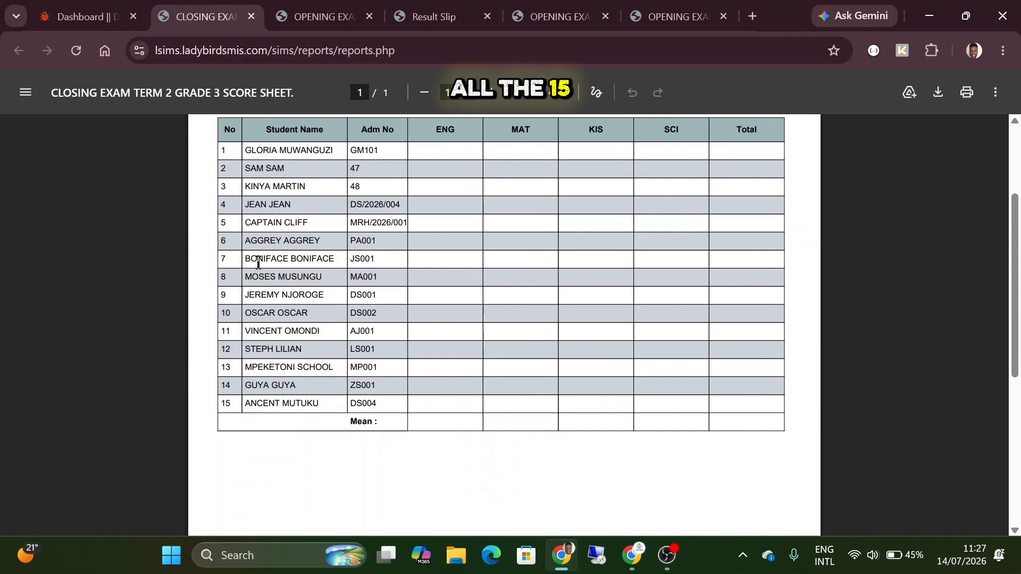
scroll(258, 263, "up", 2)
left_click(78, 12)
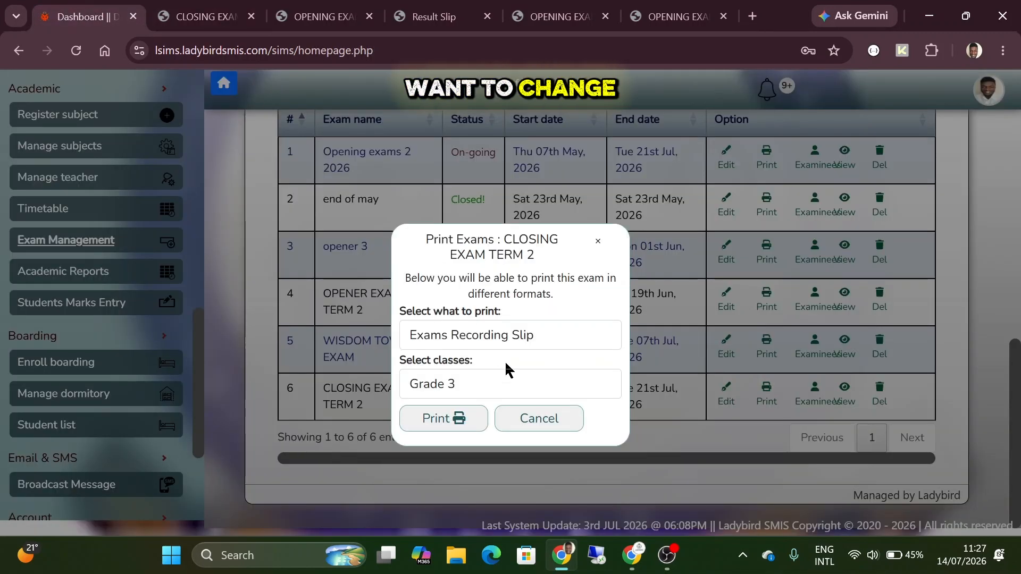
left_click(521, 418)
- Display the Grade 3 examinees list for CLOSING EXAM TERM 2
left_click(814, 399)
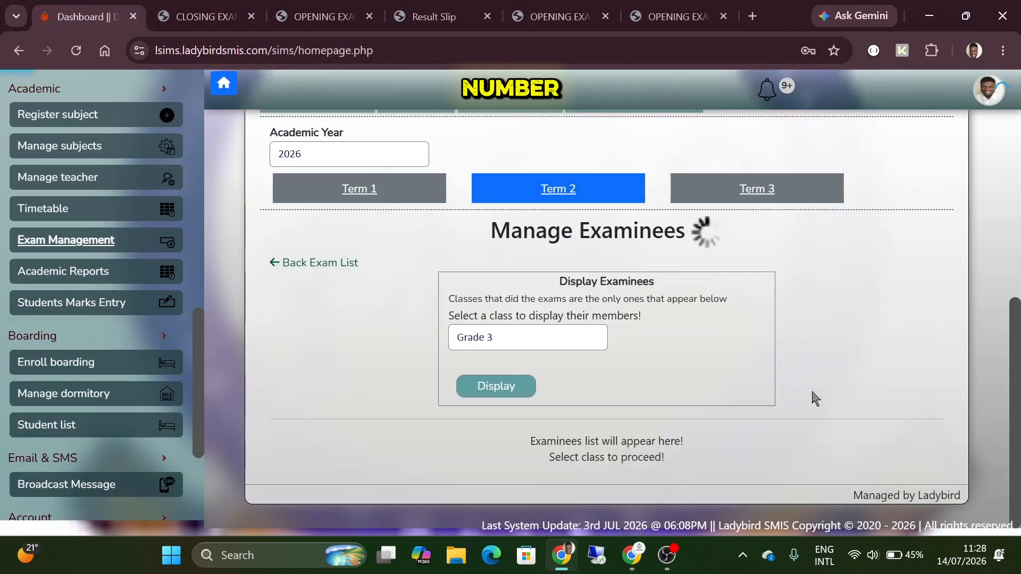
left_click(483, 341)
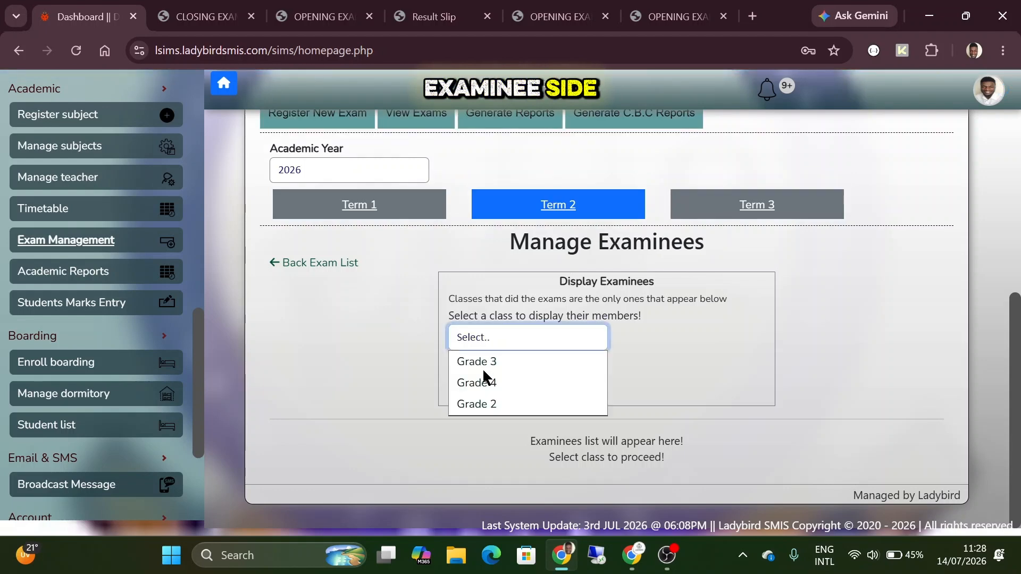
left_click(486, 363)
left_click(510, 391)
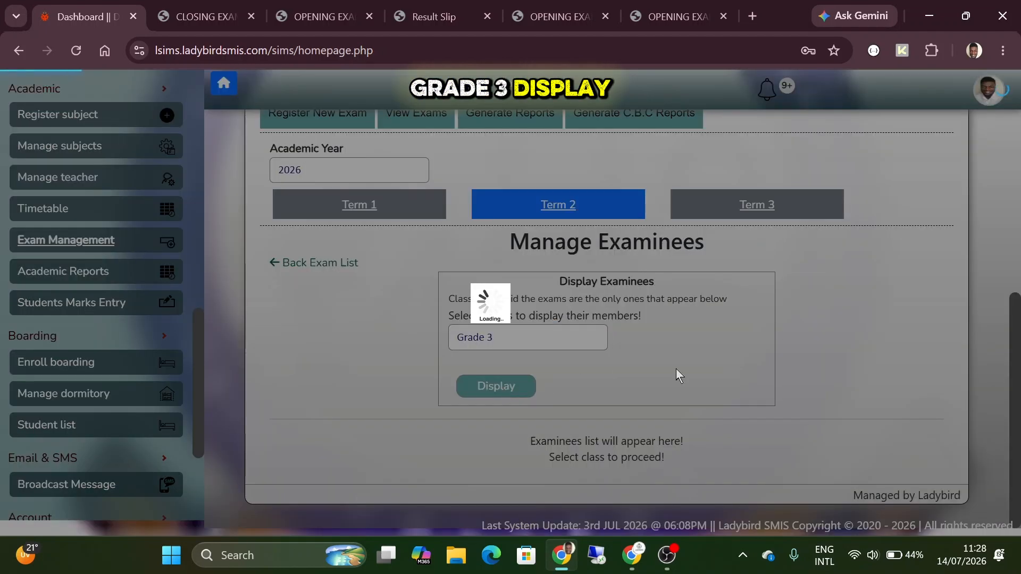
scroll(745, 319, "down", 3)
- Unmark all Grade 3 examinees, mark only the first three students as examined, and return to the exam list
left_click(878, 272)
left_click(781, 303)
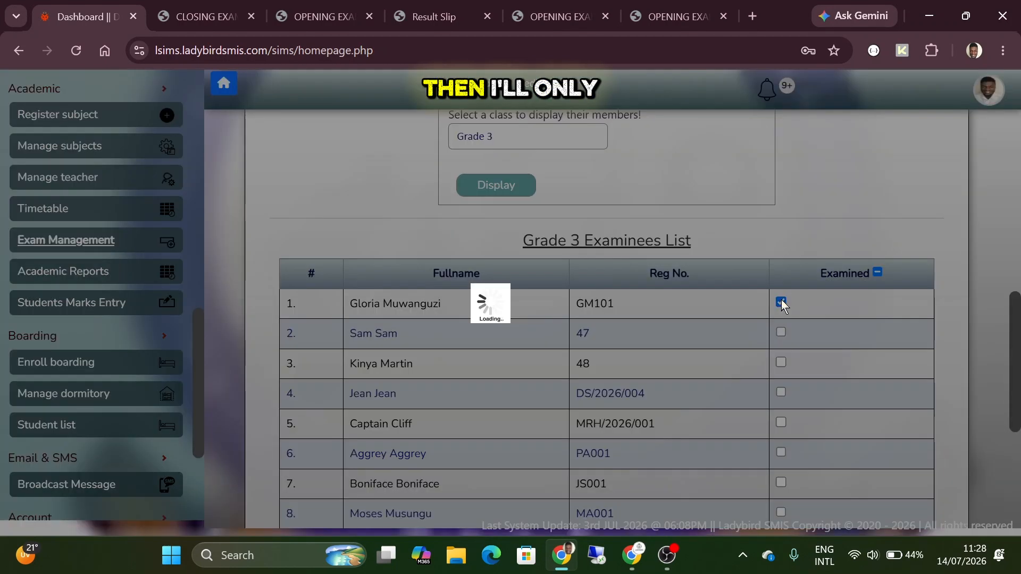
left_click(781, 333)
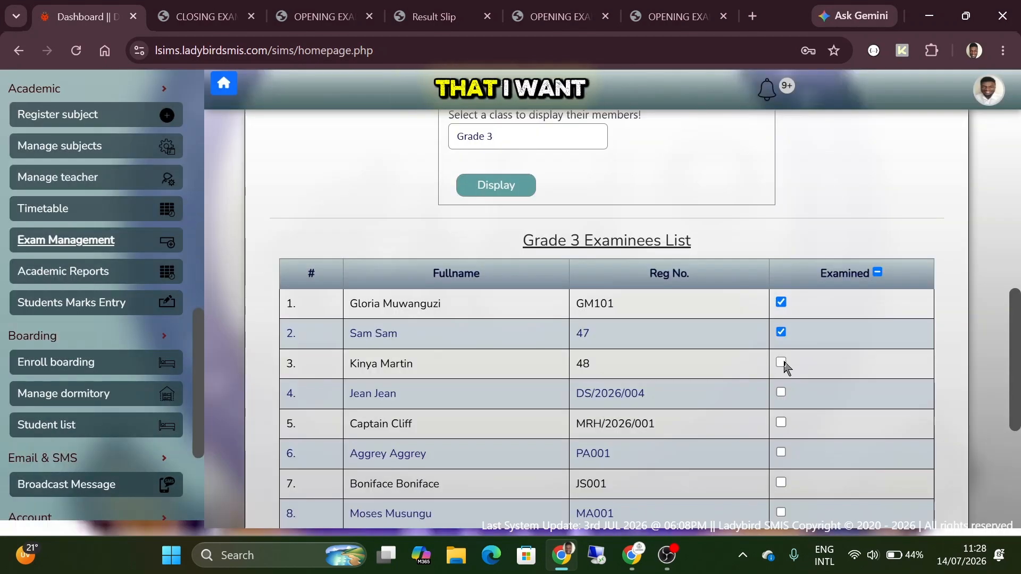
left_click(781, 363)
scroll(578, 288, "down", 5)
scroll(432, 250, "up", 8)
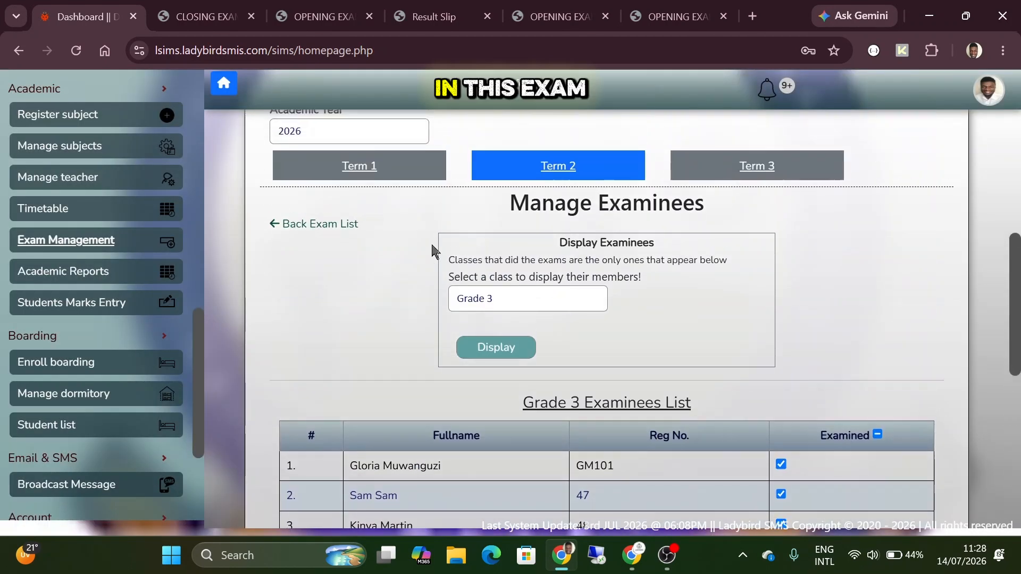
left_click(330, 224)
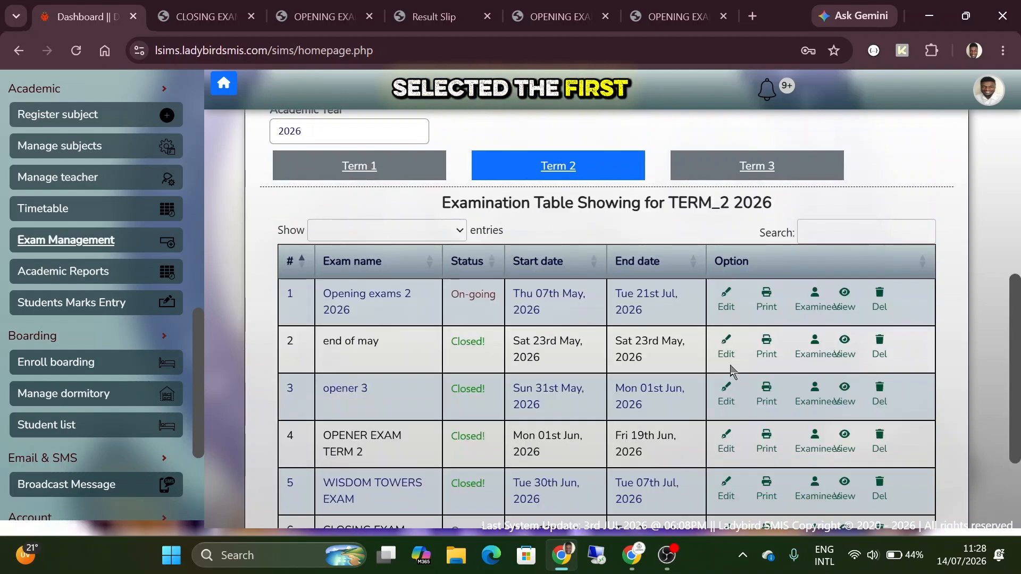
- Print the Grade 3 Exams Recording Slip of CLOSING EXAM TERM 2 again with the changed examinees
scroll(731, 370, "down", 3)
left_click(769, 394)
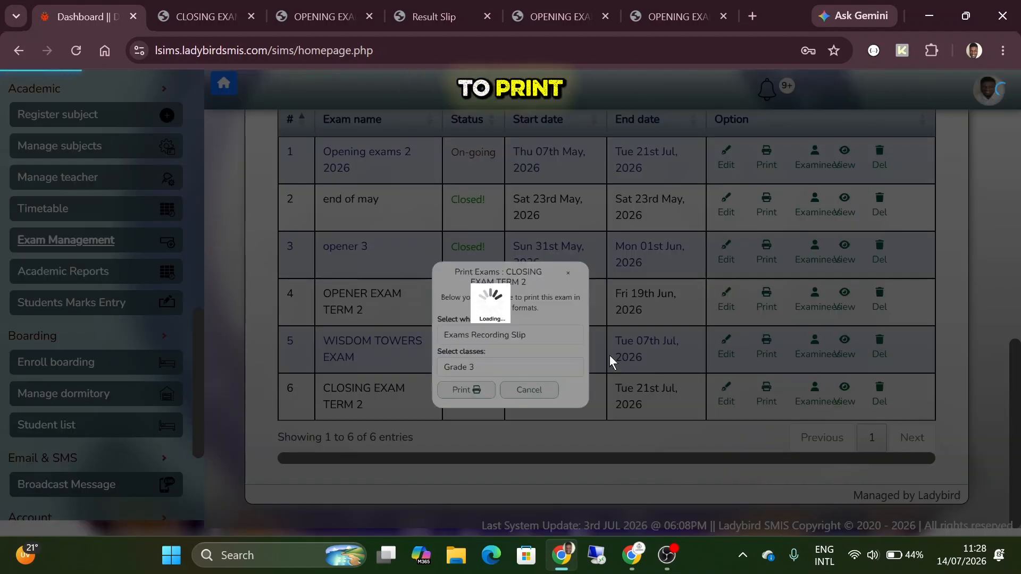
left_click(459, 387)
left_click(443, 415)
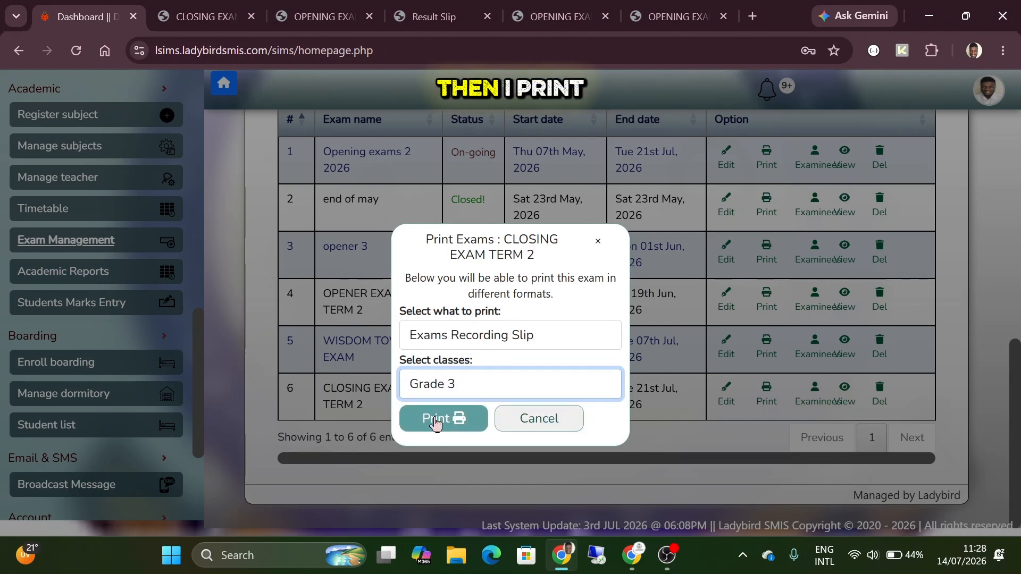
left_click(434, 416)
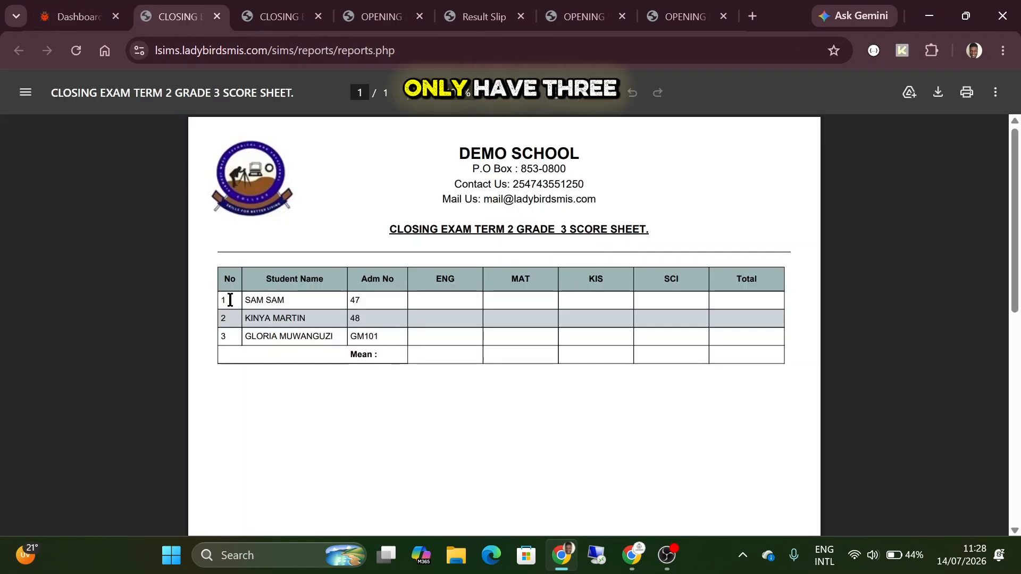
- Check the student rows on the new Grade 3 score sheet and close the print dialog on the dashboard
left_click_drag(232, 302, 360, 351)
left_click(360, 352)
left_click(75, 6)
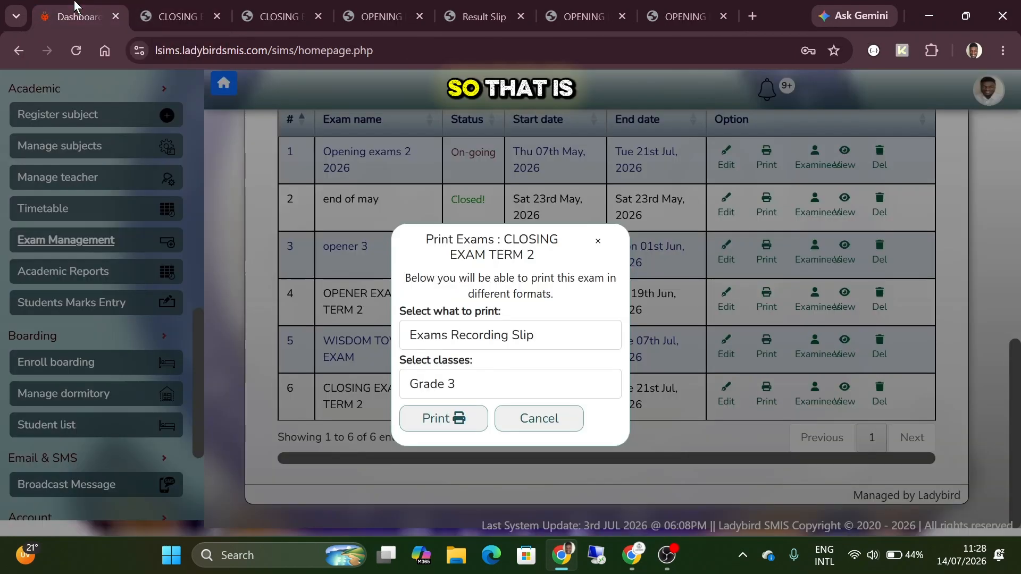
left_click(541, 418)
- Open the exam search and display all active exams
scroll(595, 284, "up", 4)
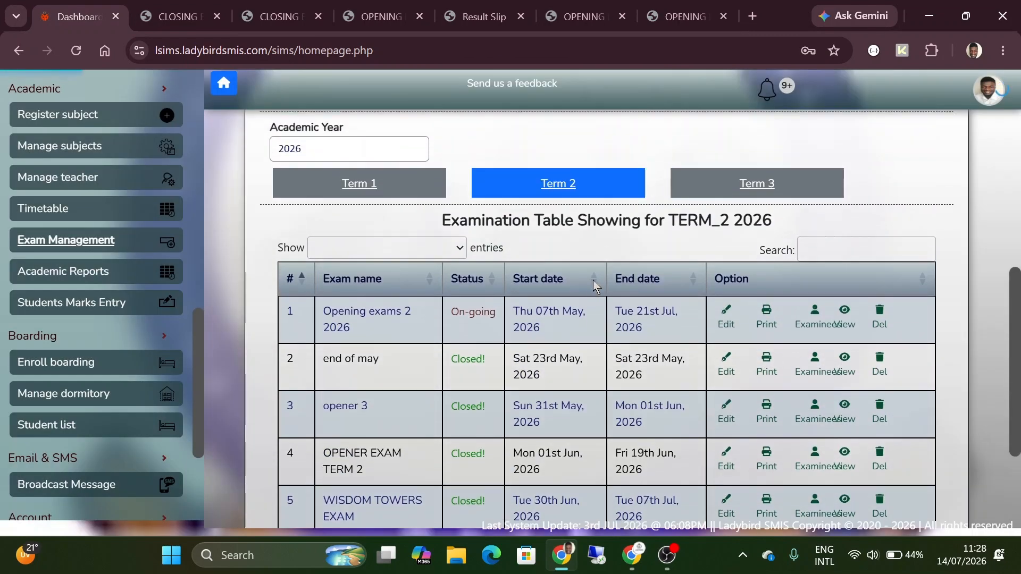
scroll(594, 280, "up", 1)
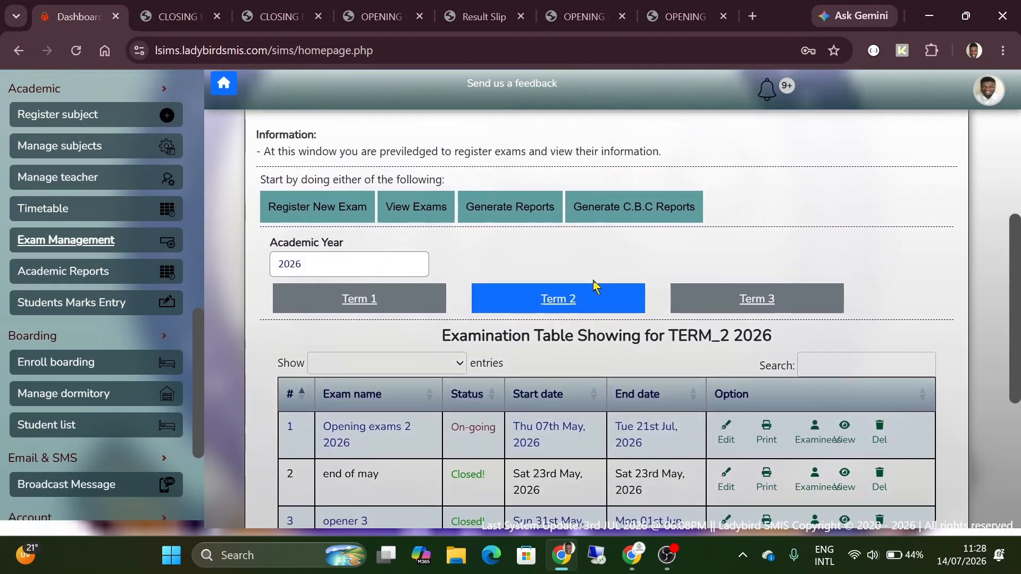
left_click(428, 213)
scroll(468, 308, "down", 1)
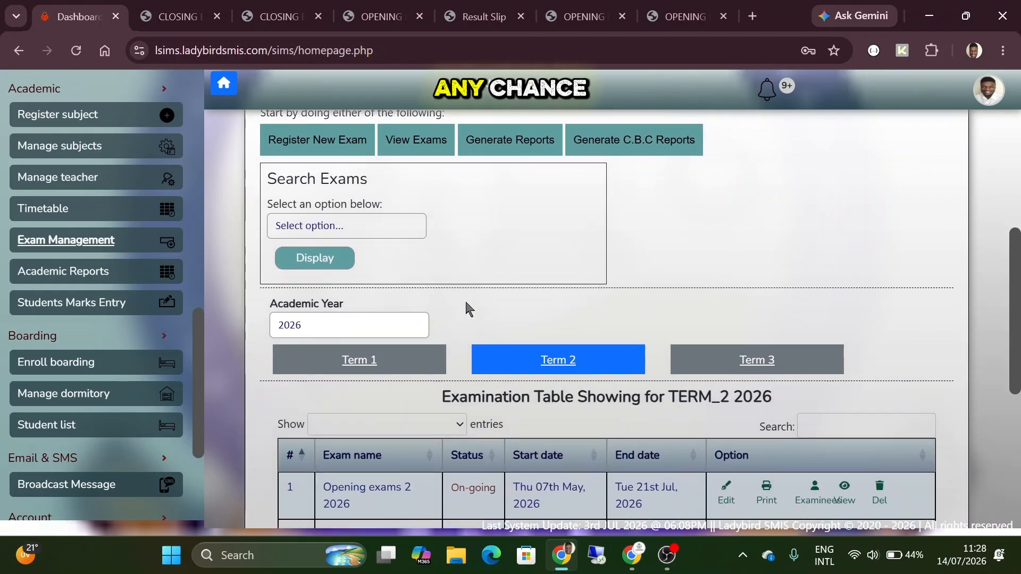
scroll(557, 381, "down", 4)
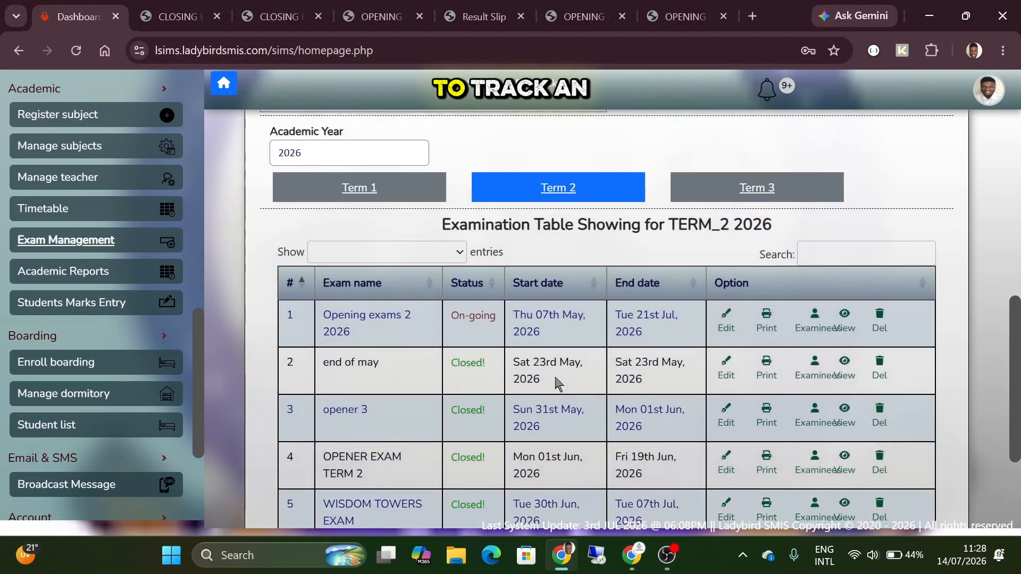
scroll(403, 176, "up", 1)
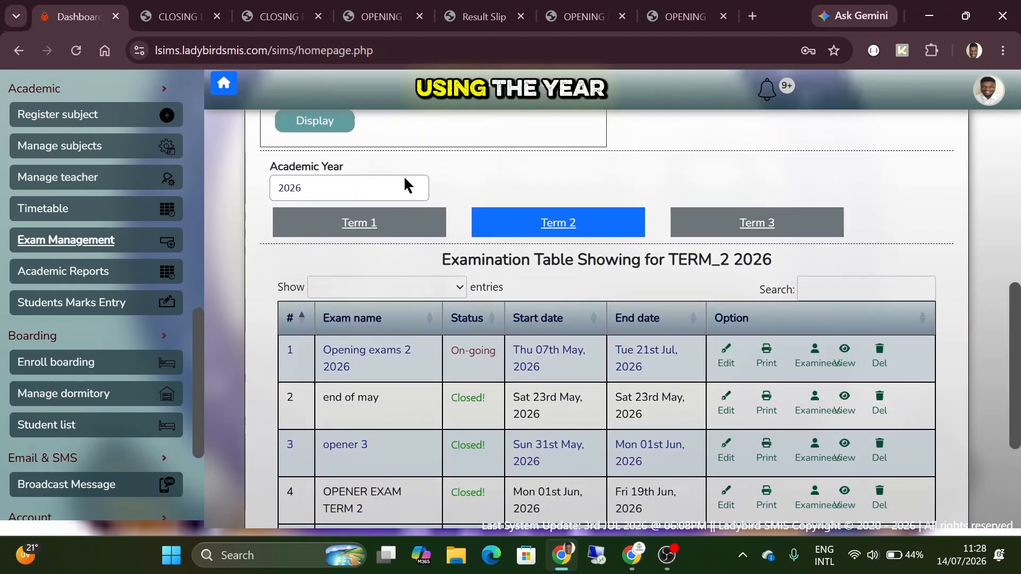
scroll(485, 238, "up", 2)
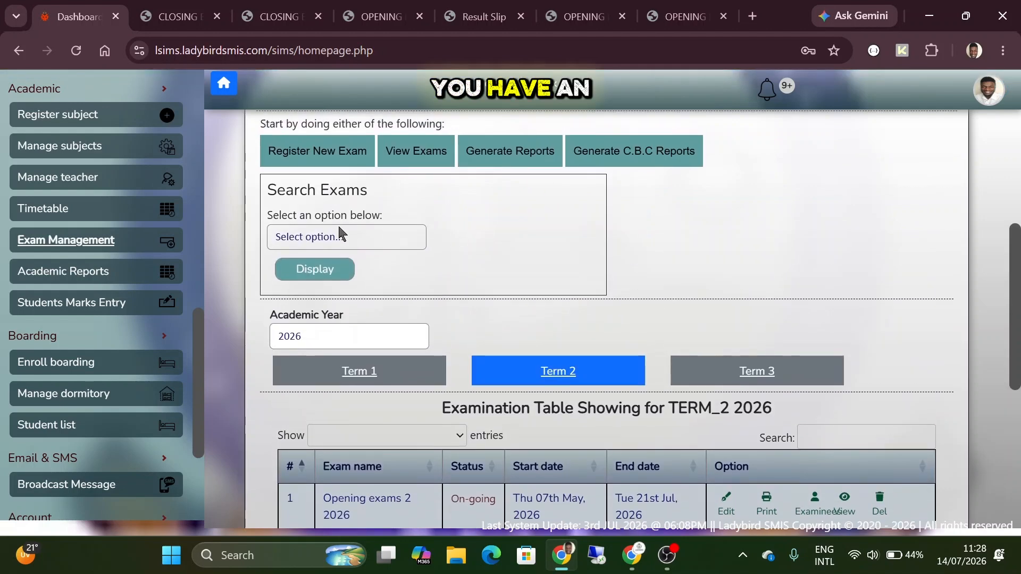
left_click(327, 236)
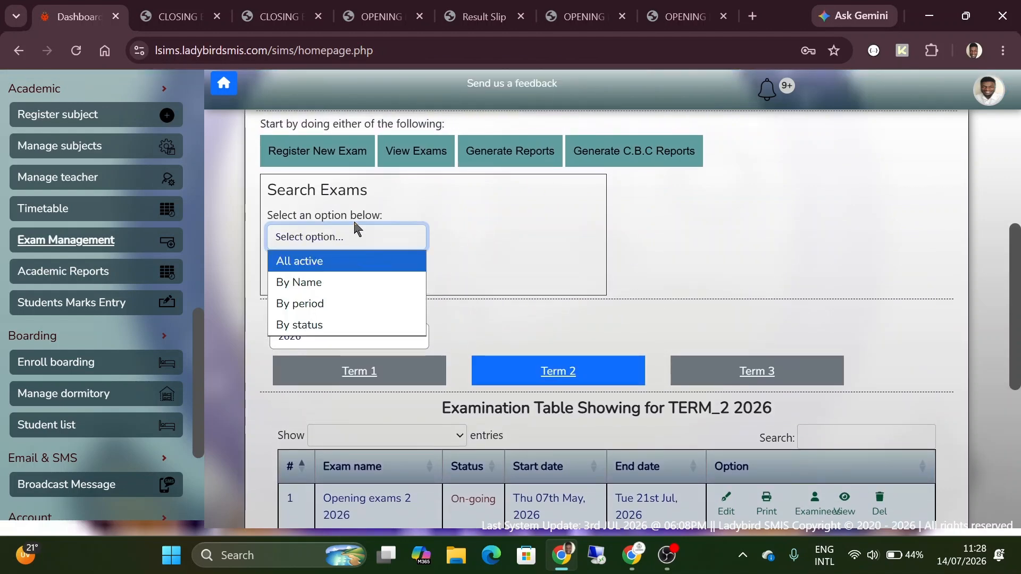
left_click(323, 262)
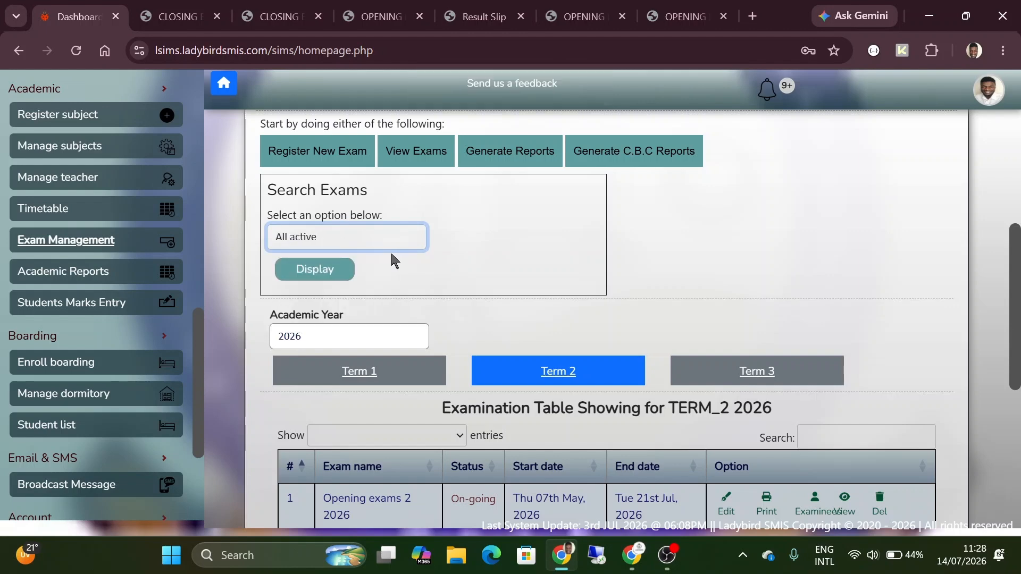
left_click(311, 267)
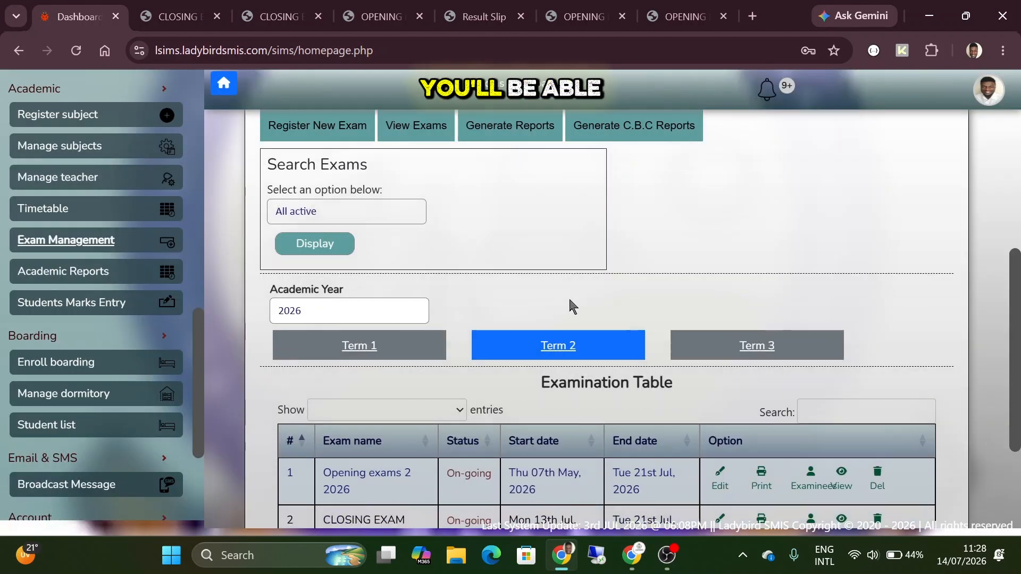
scroll(570, 301, "down", 2)
scroll(410, 305, "up", 4)
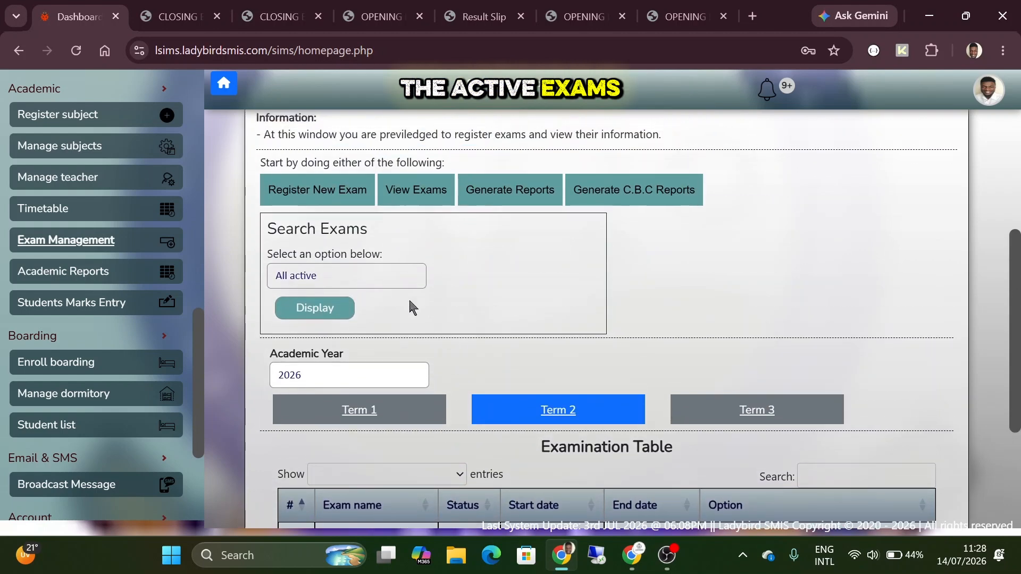
- Examine the By Name, By period and By status search options and the status column of the examination table
left_click(346, 276)
left_click(322, 320)
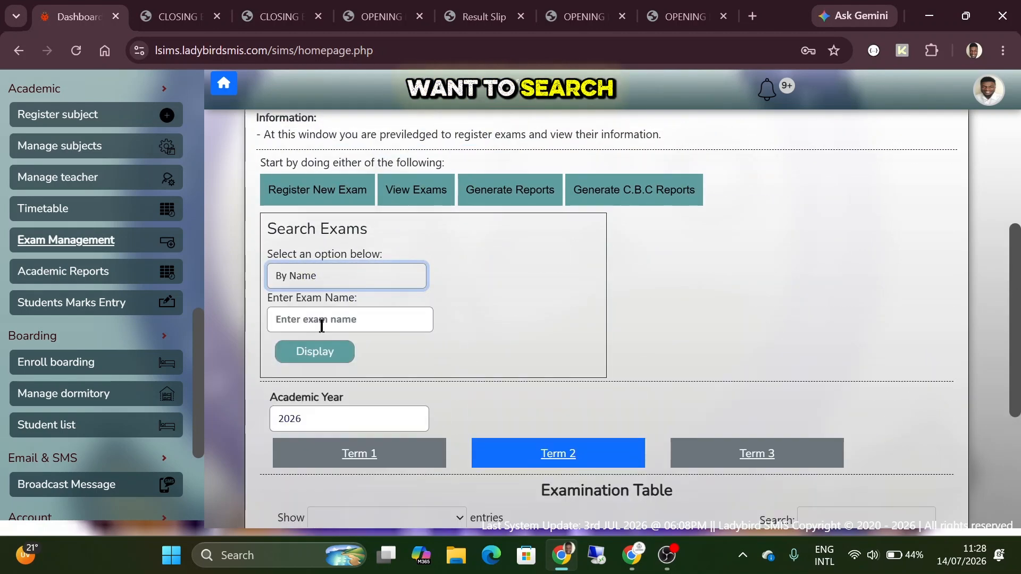
left_click(369, 325)
left_click(349, 285)
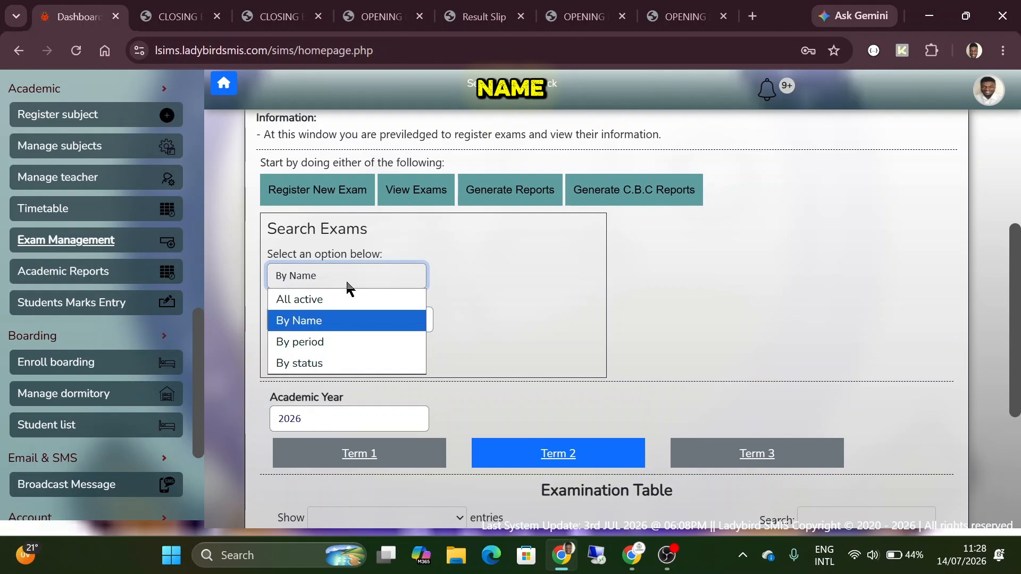
left_click(326, 342)
left_click(374, 274)
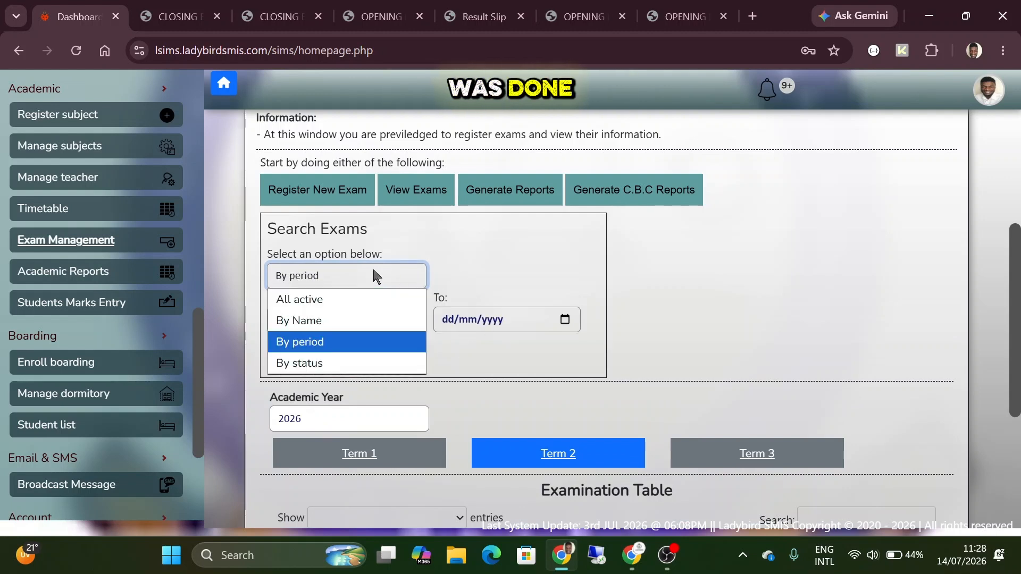
left_click(312, 362)
left_click(338, 318)
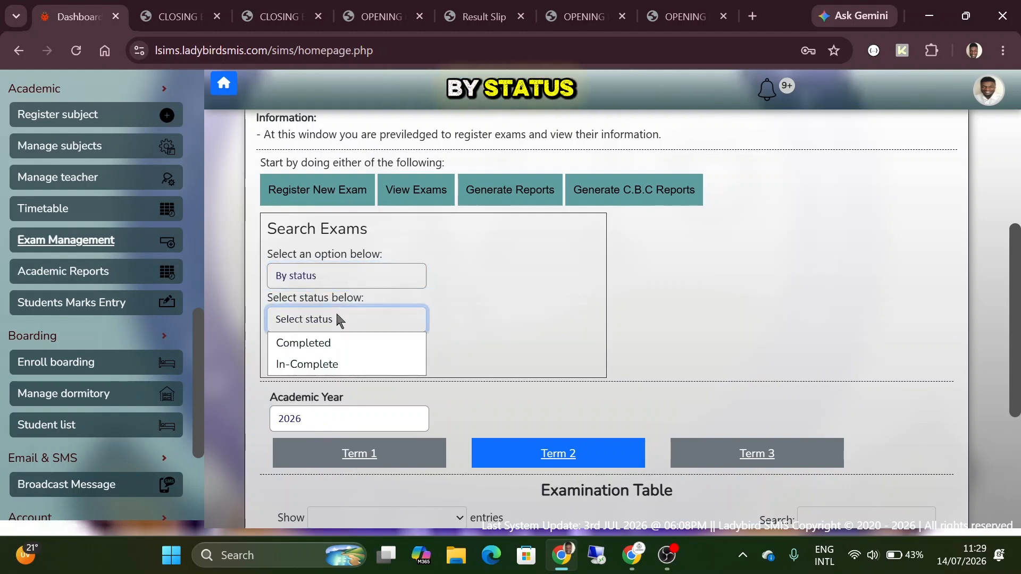
left_click(468, 329)
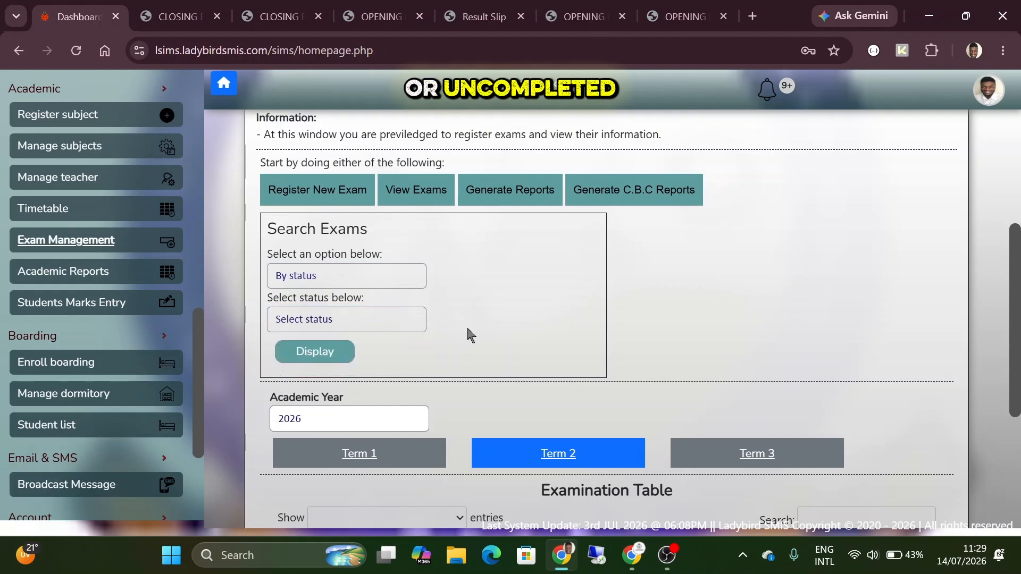
scroll(468, 329, "down", 4)
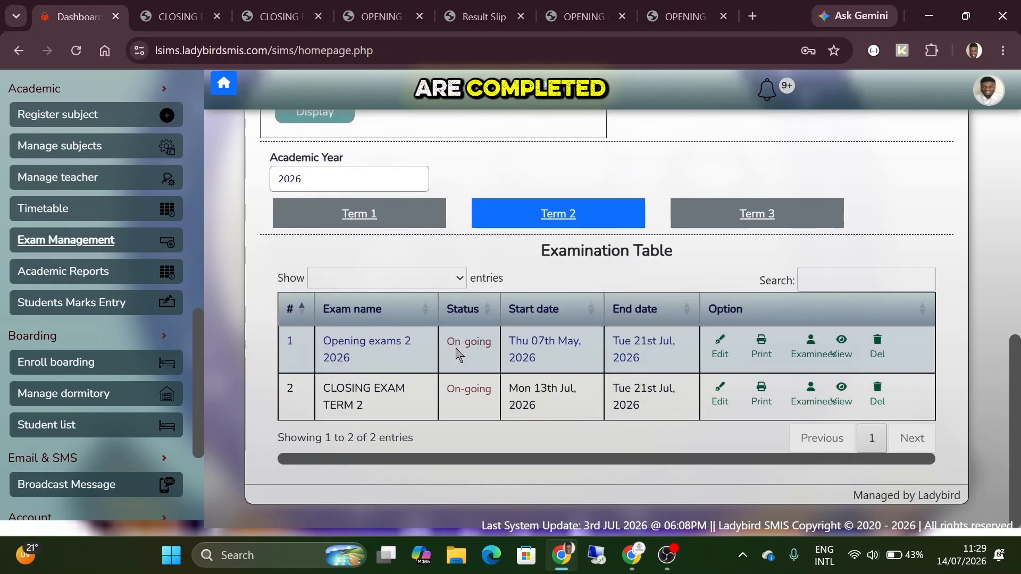
- Leave the exam search and open the form for generating exam reports
scroll(456, 355, "up", 3)
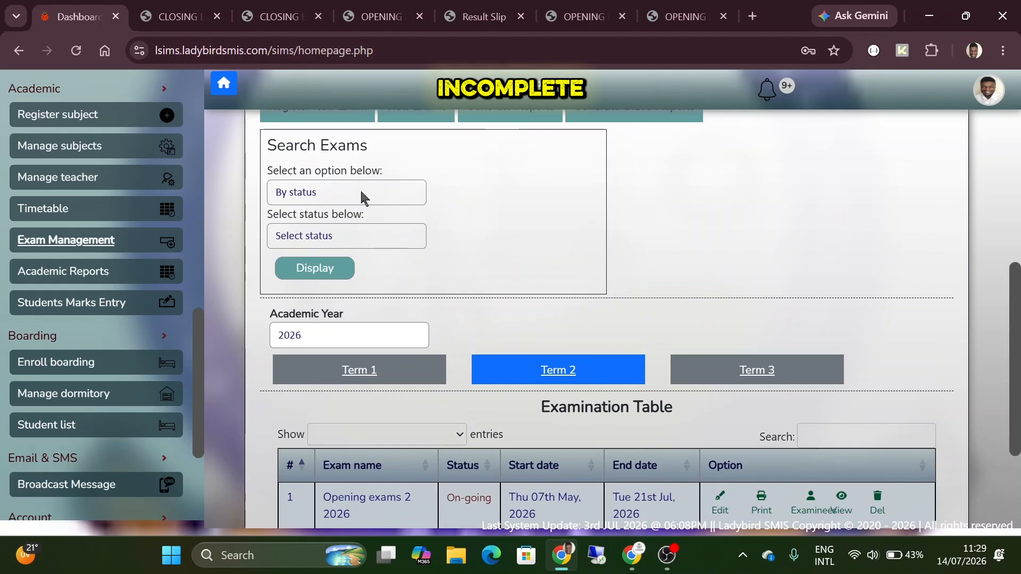
scroll(361, 197, "up", 1)
left_click(417, 161)
left_click(523, 169)
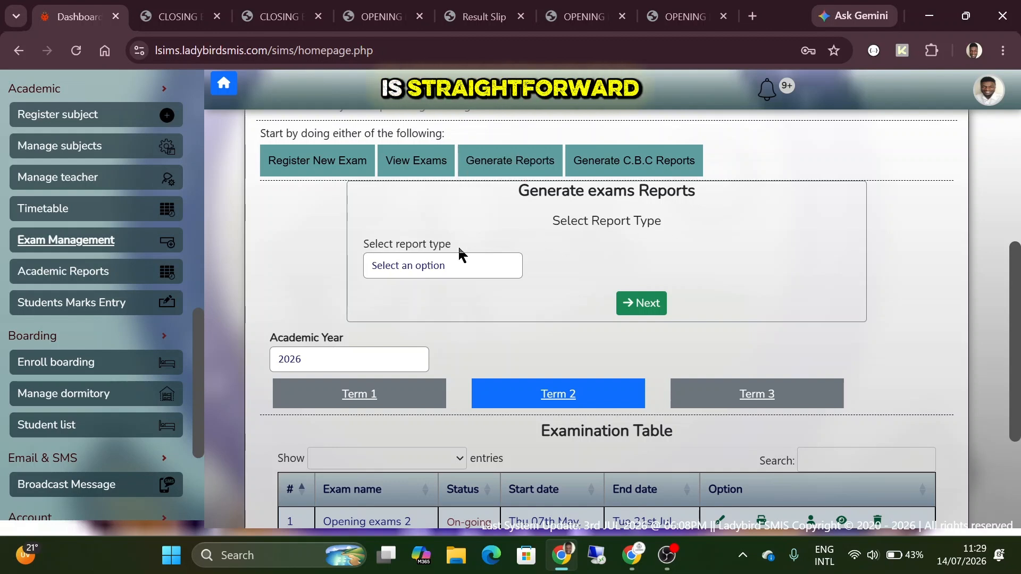
- Choose Termly Exam Reports as the report type and Grade 3 as the class, and proceed to the term selection
left_click(476, 266)
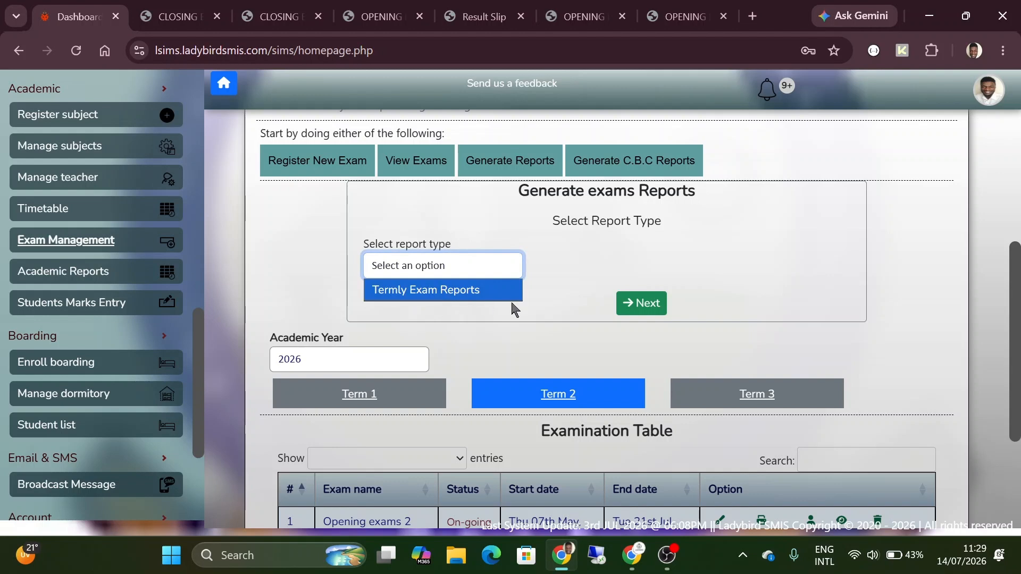
left_click(486, 298)
left_click(637, 304)
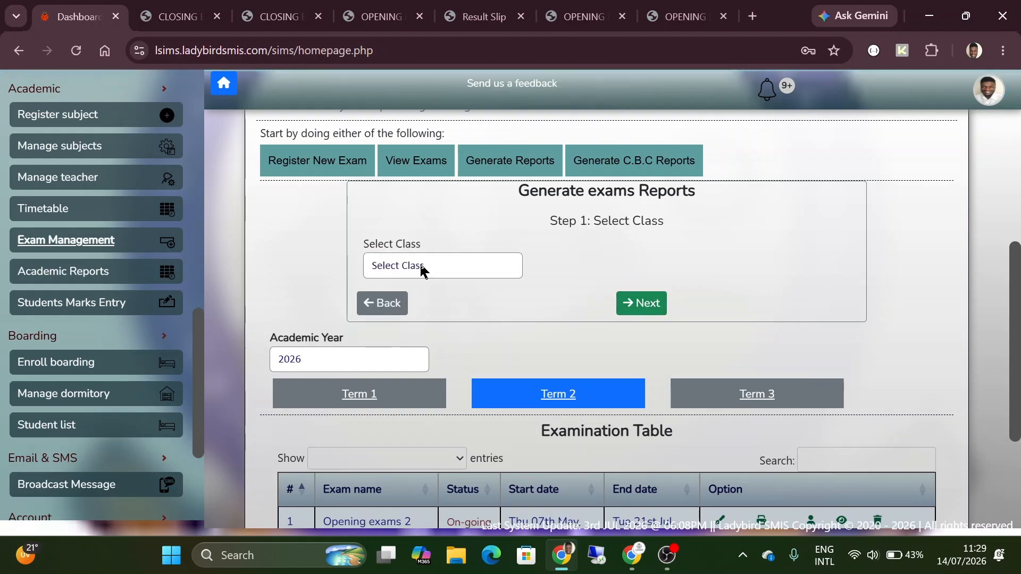
left_click(422, 266)
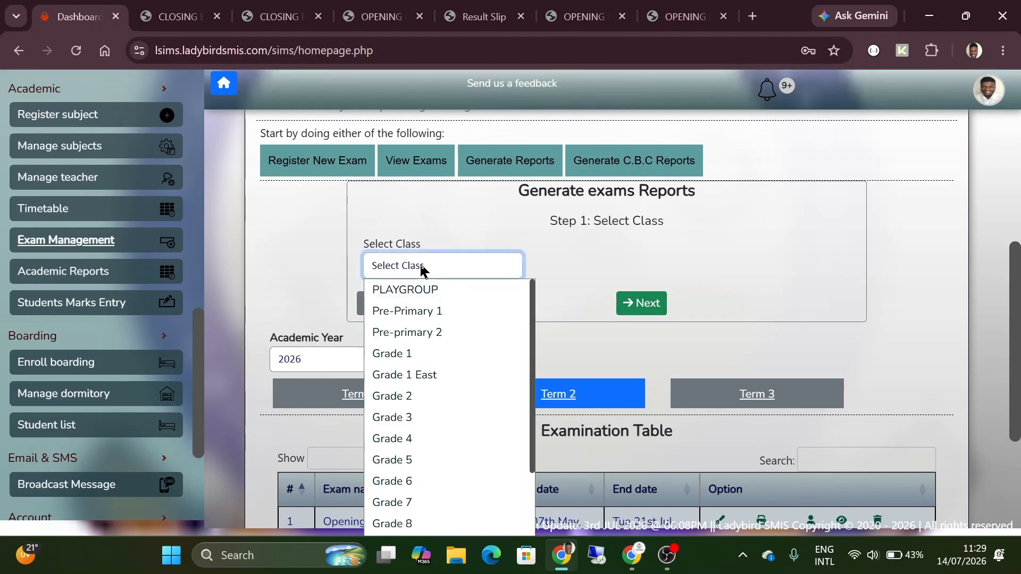
left_click(428, 420)
left_click(639, 304)
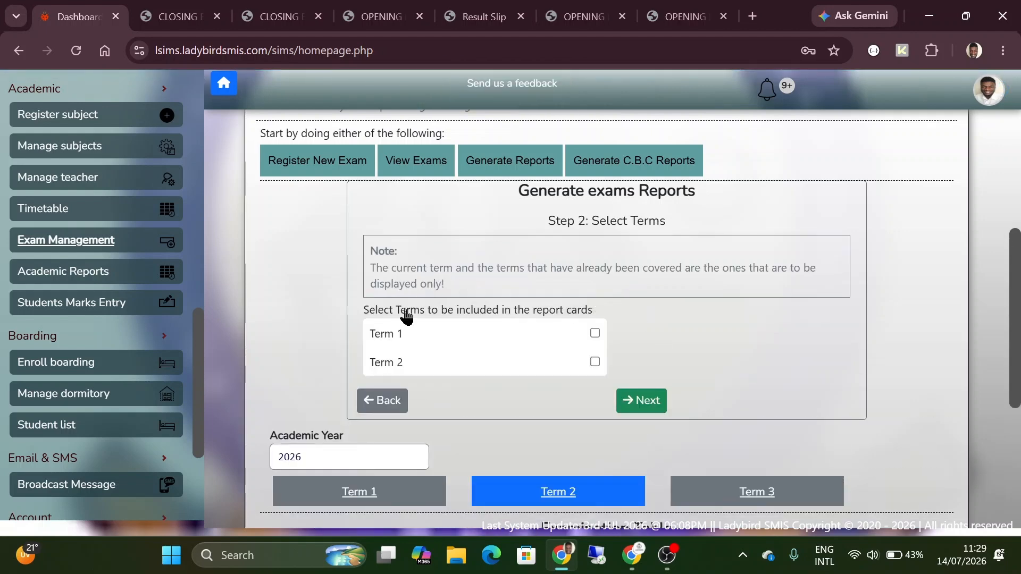
- Include Term 1 and Term 2 in the report cards and proceed to the exam selection
left_click_drag(395, 333, 388, 336)
left_click(388, 338)
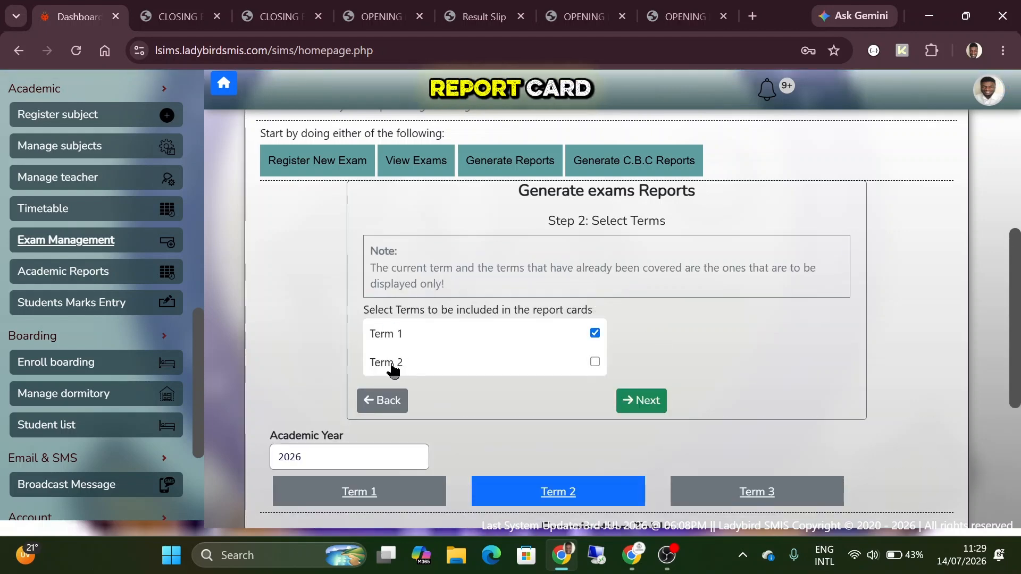
left_click(392, 365)
left_click(657, 402)
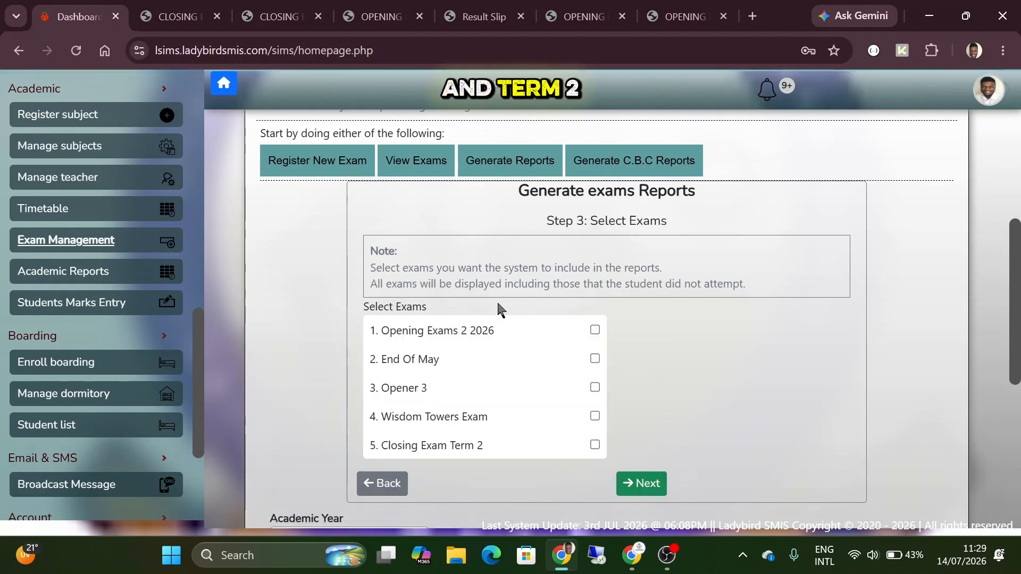
- Include Closing Exam Term 2 and Wisdom Towers Exam in the reports and continue to the academic year
scroll(449, 402, "down", 2)
left_click(422, 326)
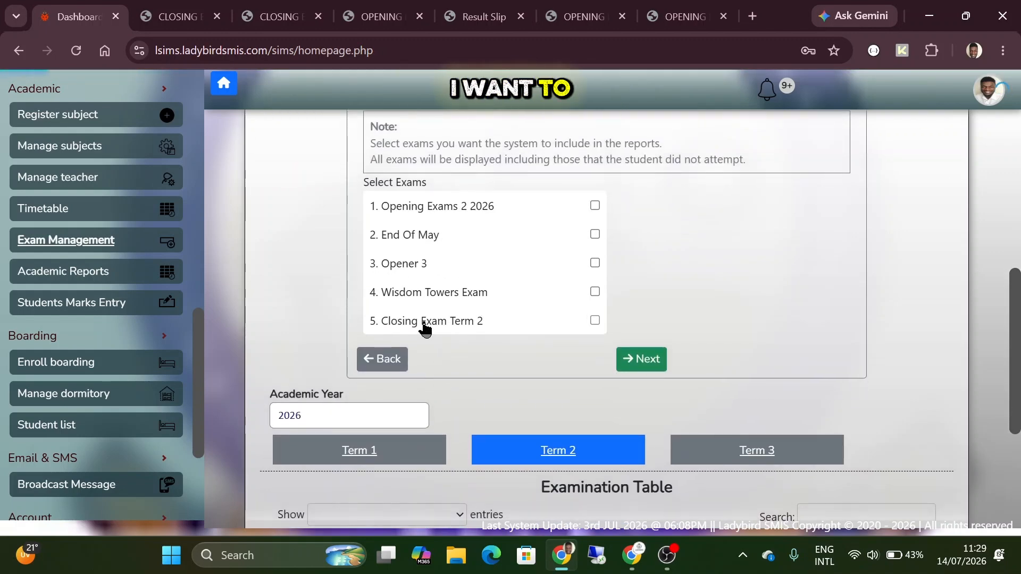
left_click(430, 301)
left_click(650, 365)
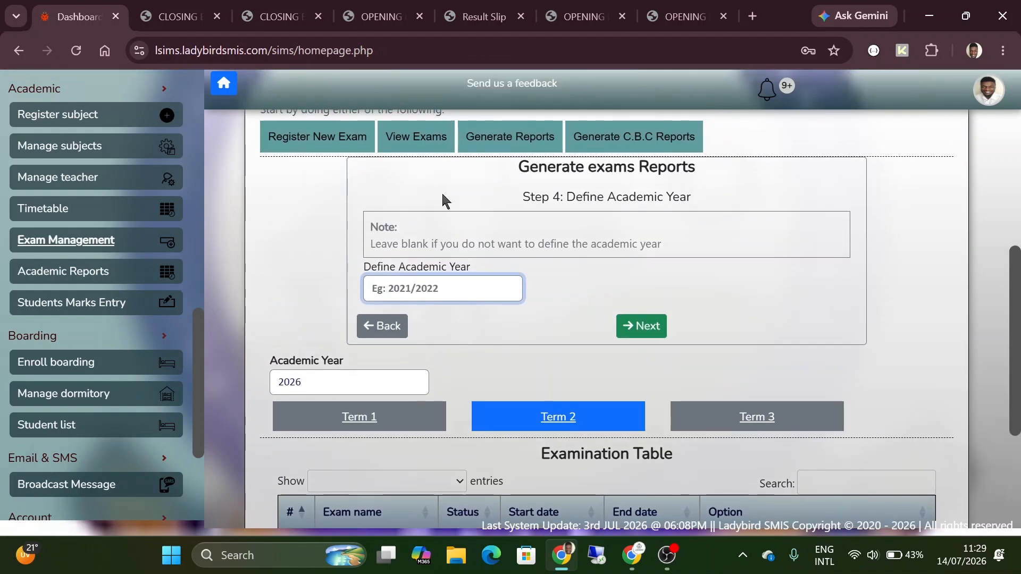
- Define the academic year as 2025/2026 and continue to the director's comments
type("s")
key("BackSpace")
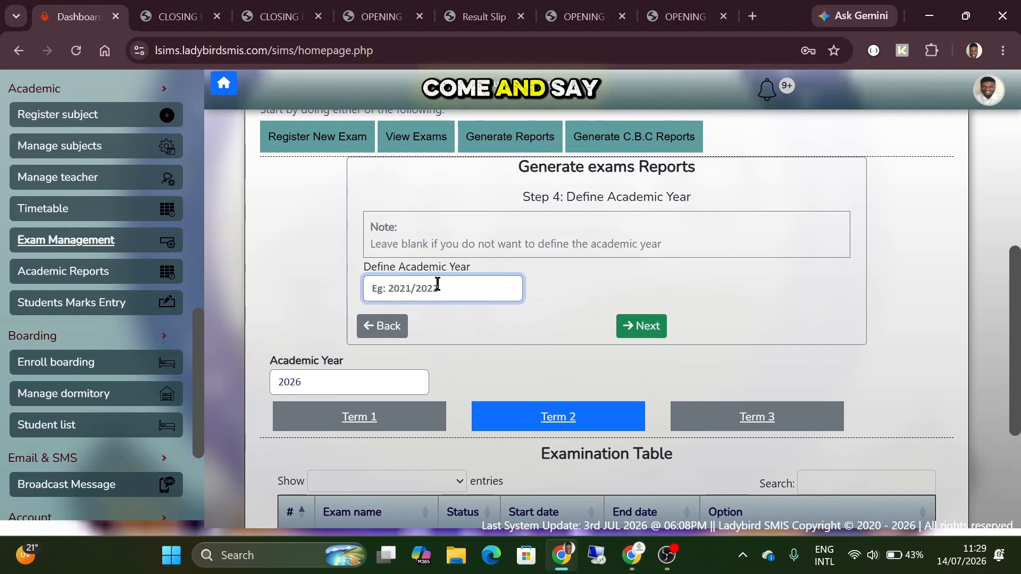
type("2025/2026")
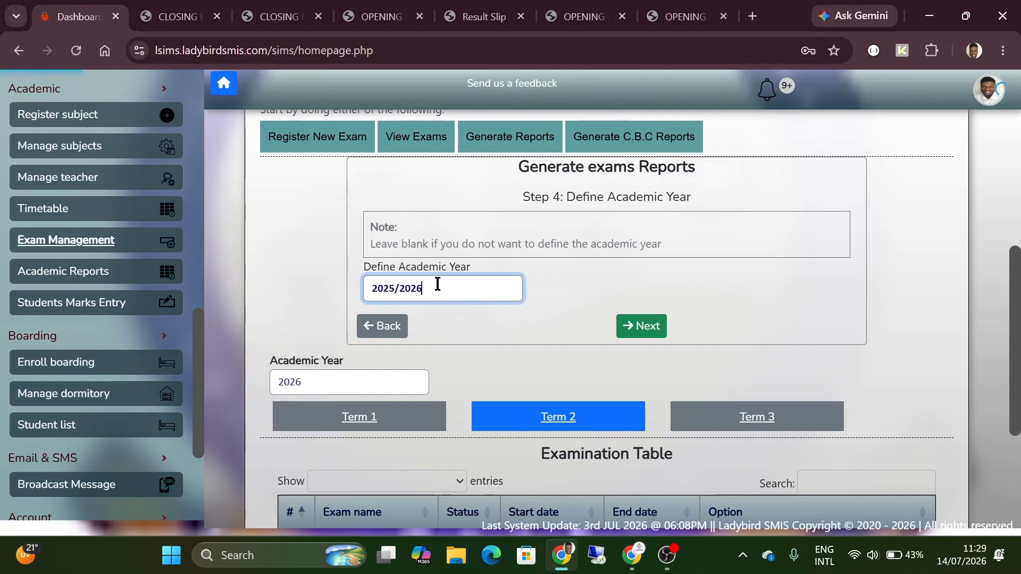
left_click(643, 326)
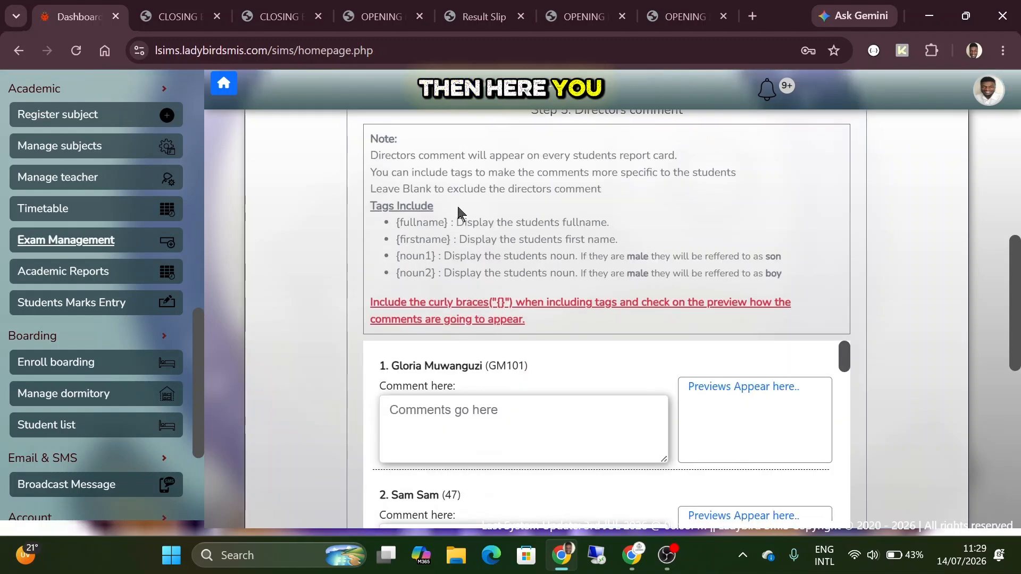
- Look through the list of students and their comment and preview boxes in the director's comment step
scroll(457, 204, "down", 3)
left_click(472, 306)
scroll(472, 308, "down", 1)
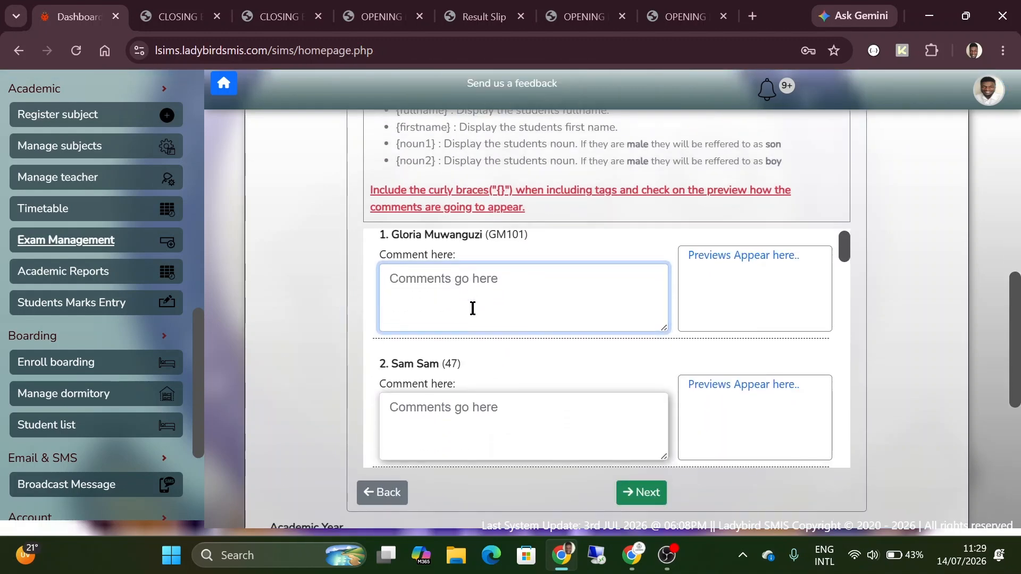
scroll(440, 273, "down", 1)
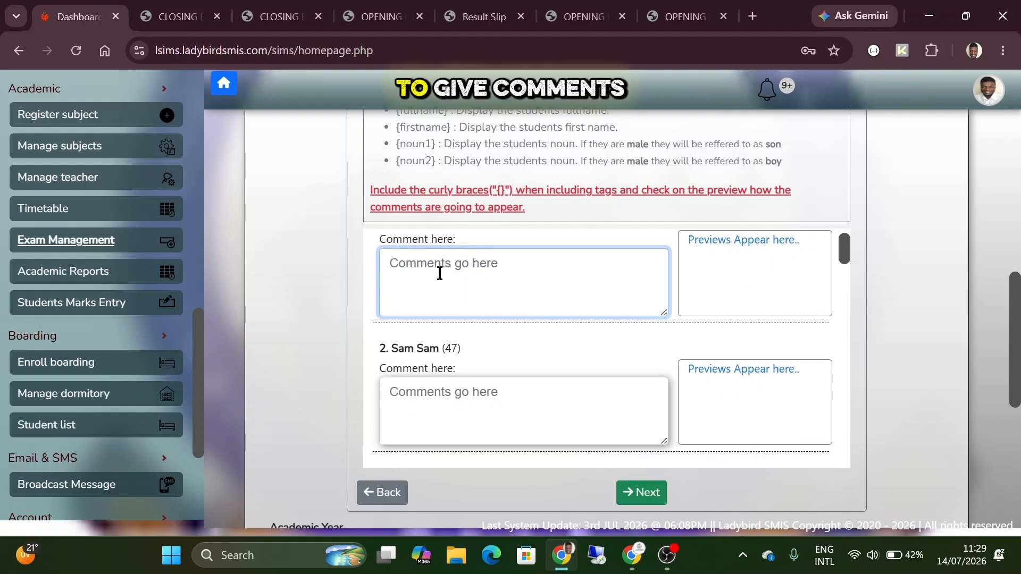
scroll(440, 274, "up", 1)
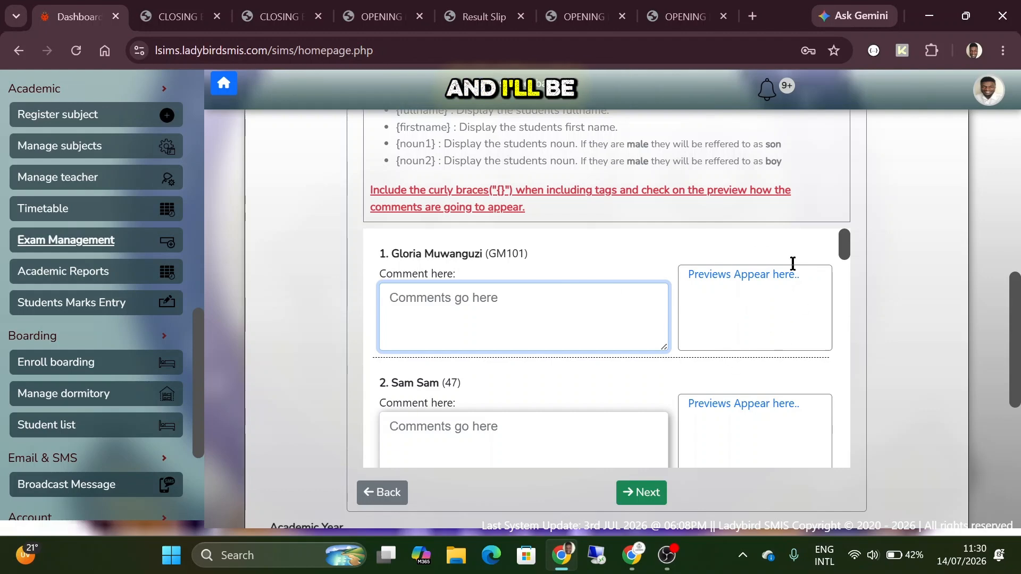
scroll(597, 326, "down", 4)
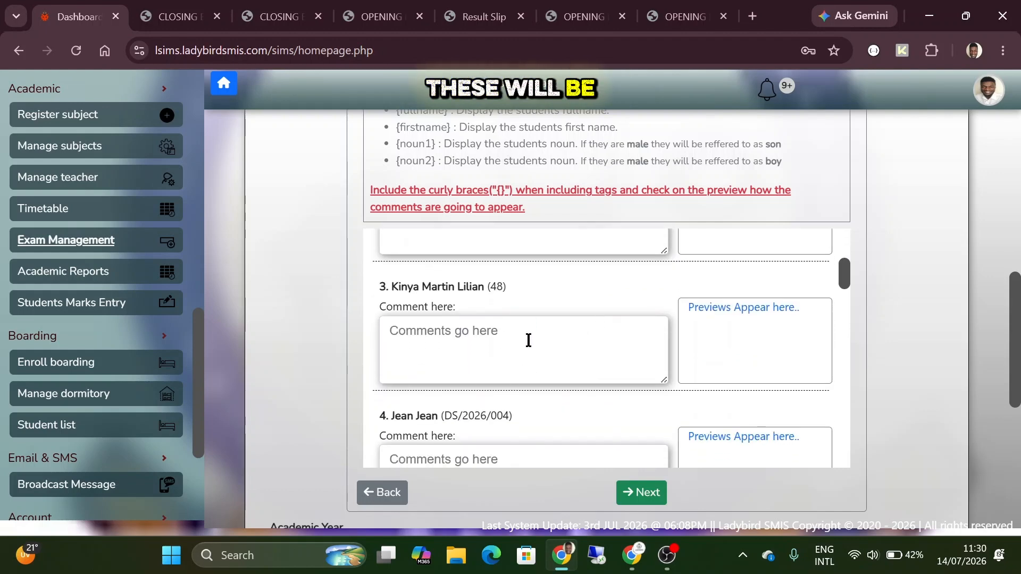
scroll(532, 332, "down", 8)
scroll(526, 340, "up", 12)
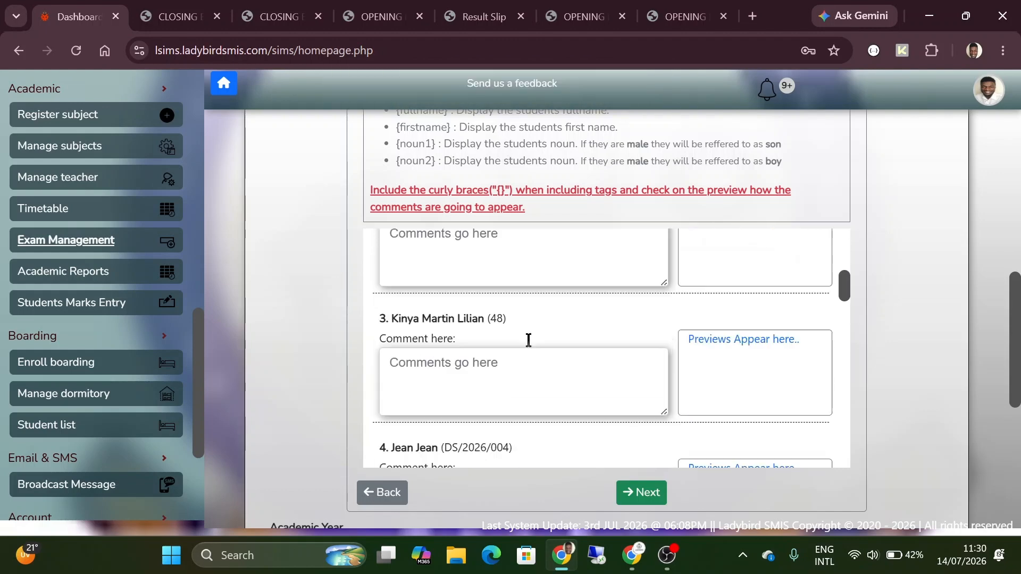
- Give the first student the director's comment "She performs very well in languages but needs to improve in mathematics" and continue
left_click(520, 337)
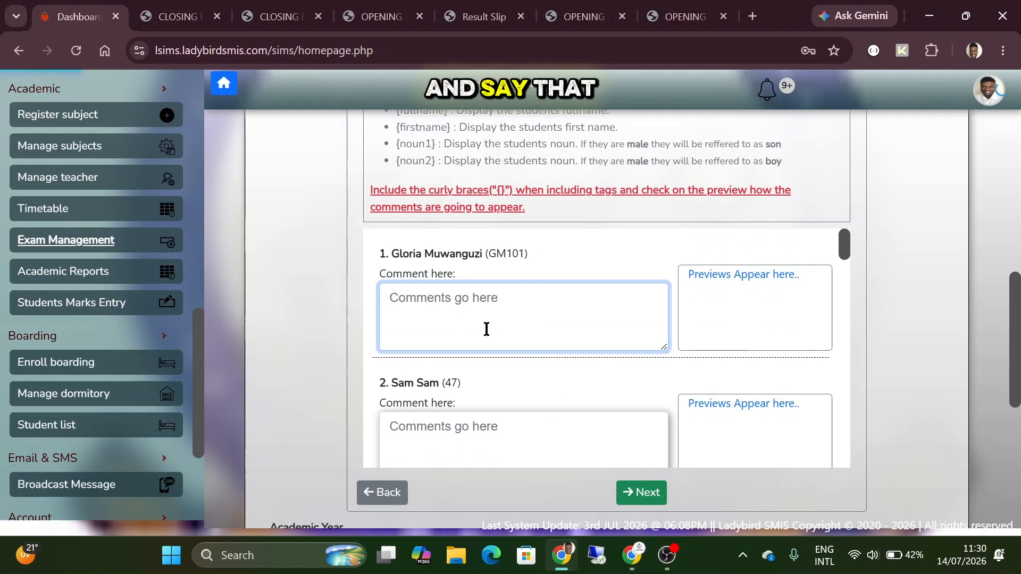
type("She perm")
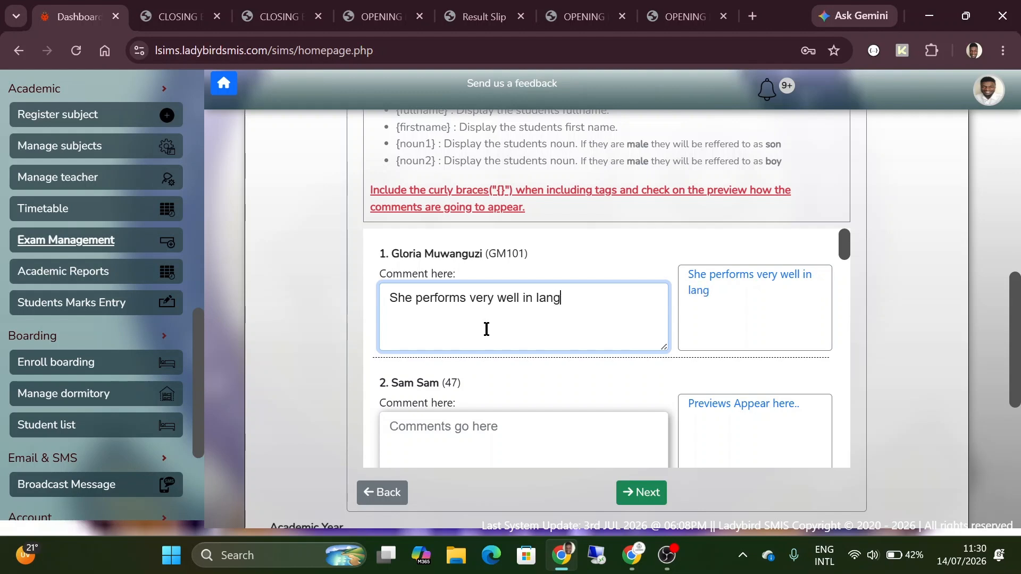
type("orms very well in languages but needs to improve in mathemat")
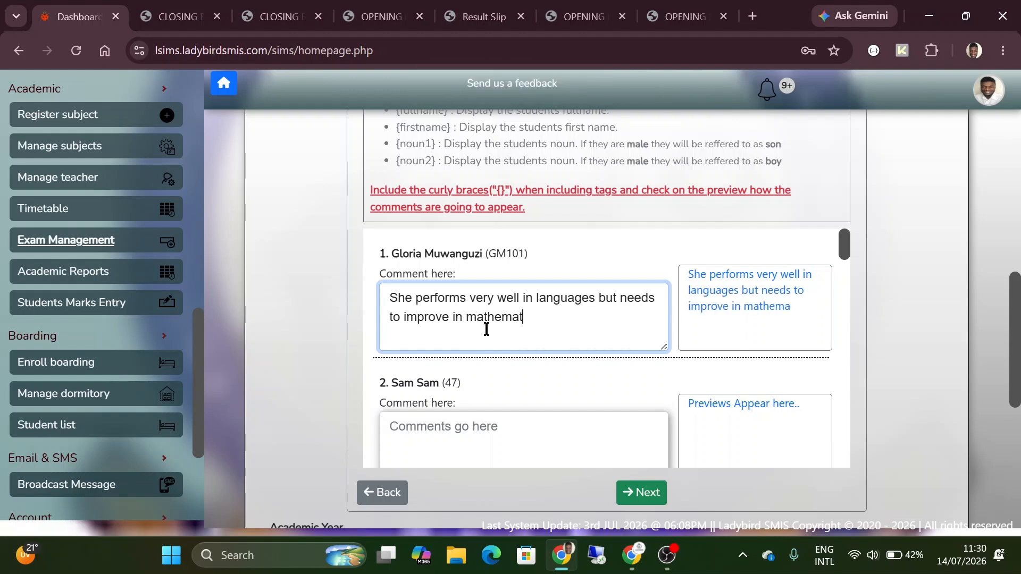
type("c")
key("BackSpace")
type("ics")
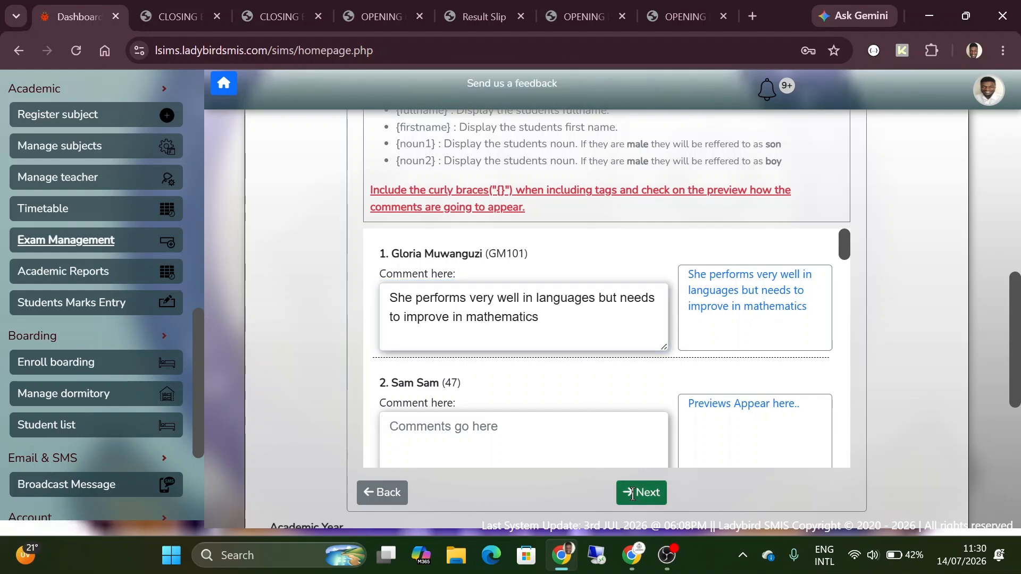
left_click(641, 492)
- Set the next open date to 07/08/2026, the grades option to Show Grades only and the grading method to IGCSE
scroll(556, 228, "up", 5)
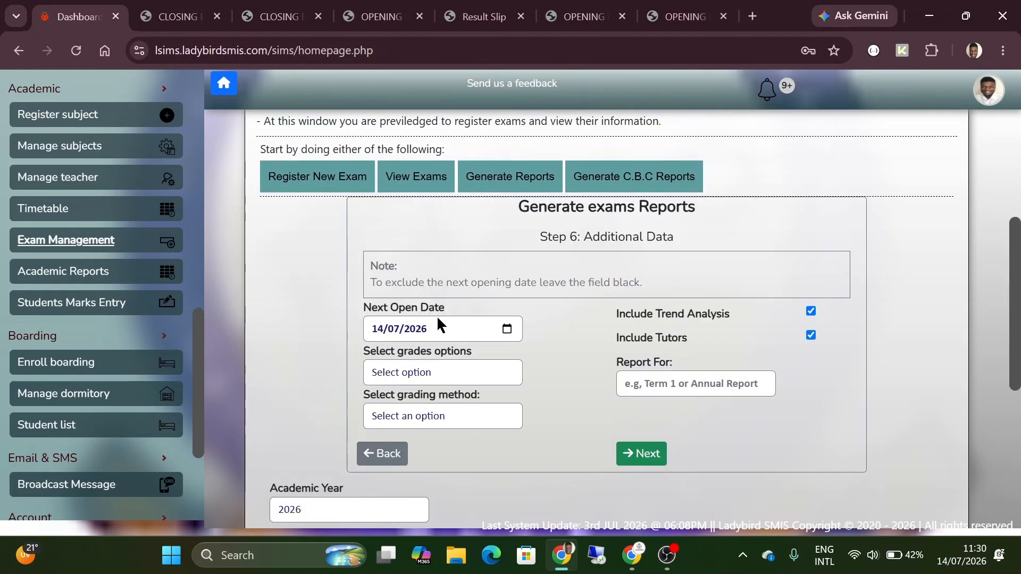
left_click(507, 329)
left_click(475, 275)
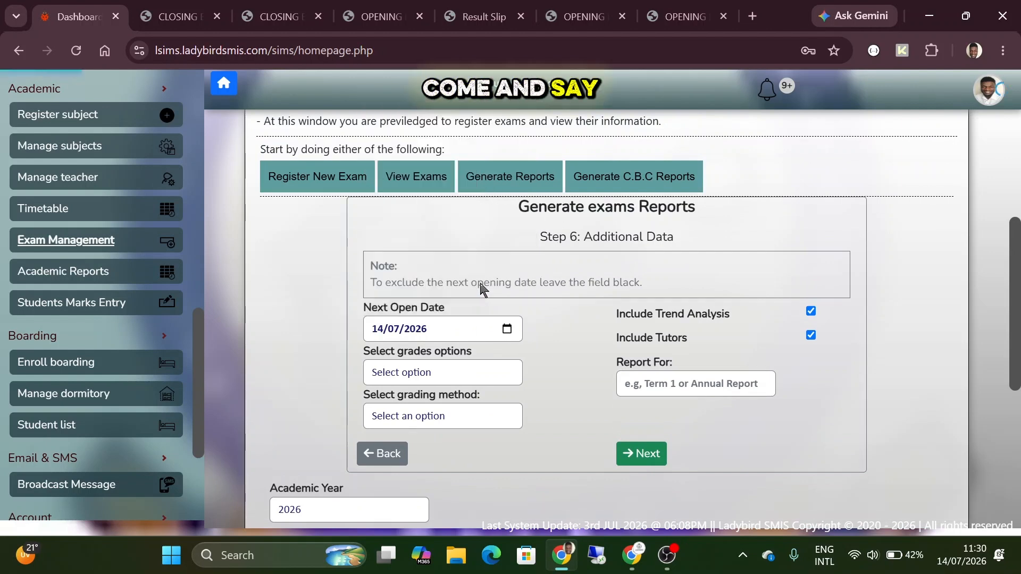
left_click(428, 373)
left_click(445, 419)
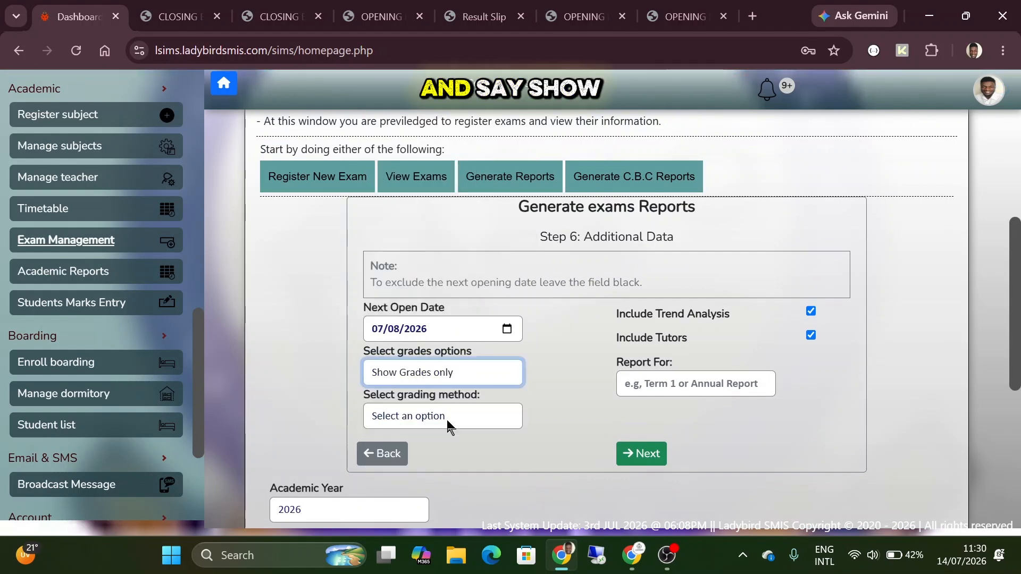
left_click(442, 417)
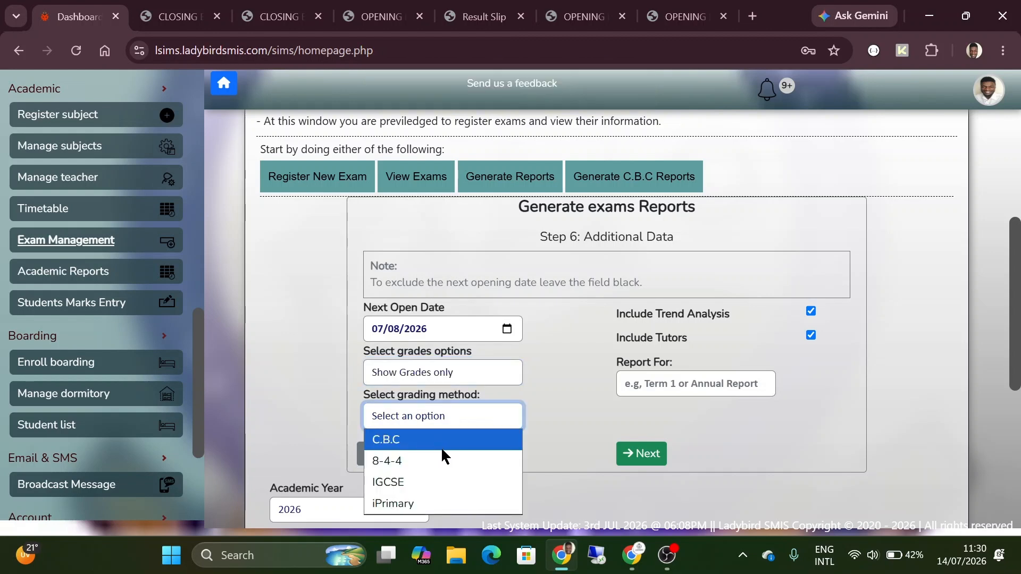
left_click(421, 477)
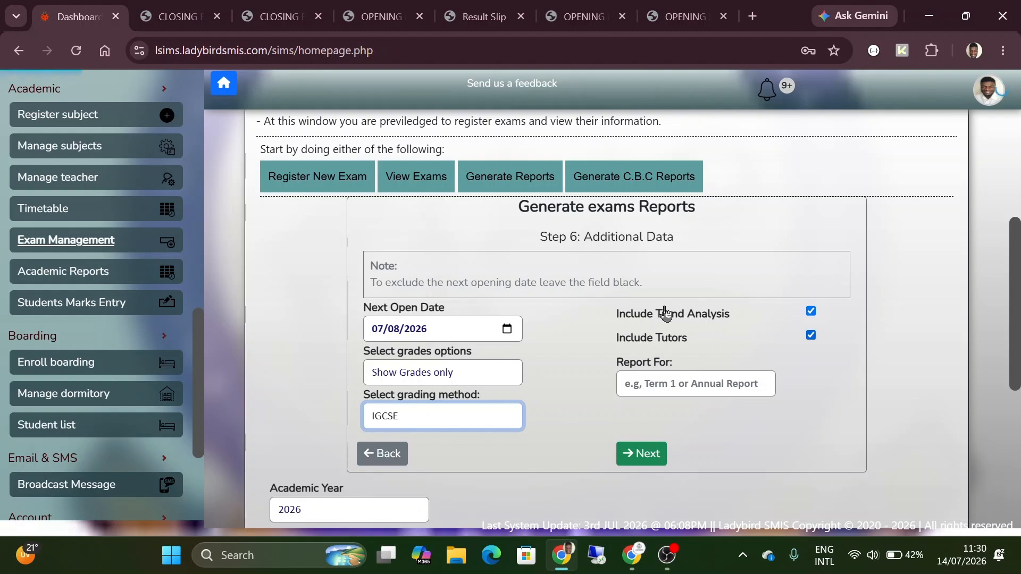
- Label the report as "Term 2 Annual Report" and proceed to the report confirmation
left_click(672, 384)
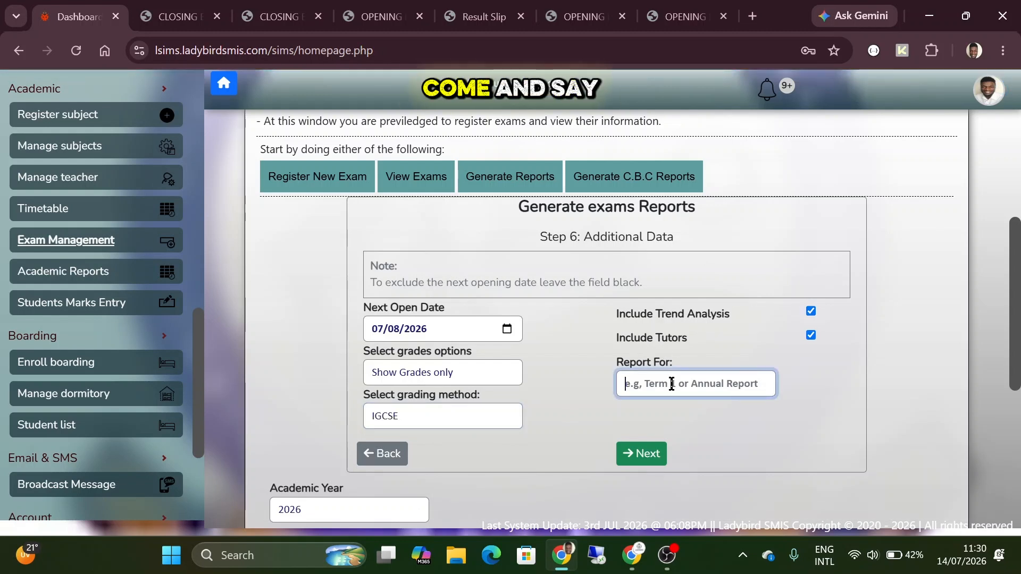
type("Term 2 Annu")
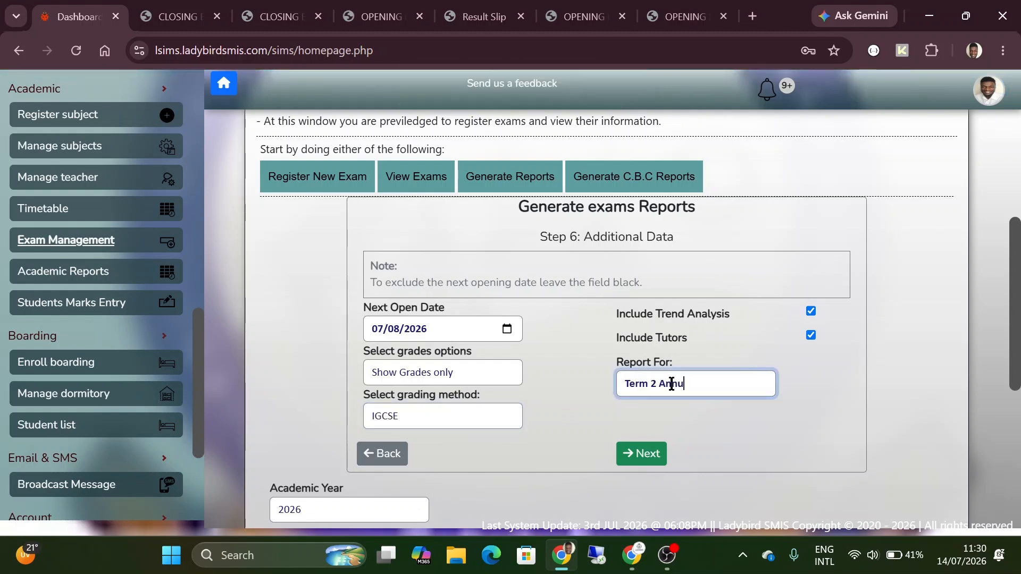
type("al Report")
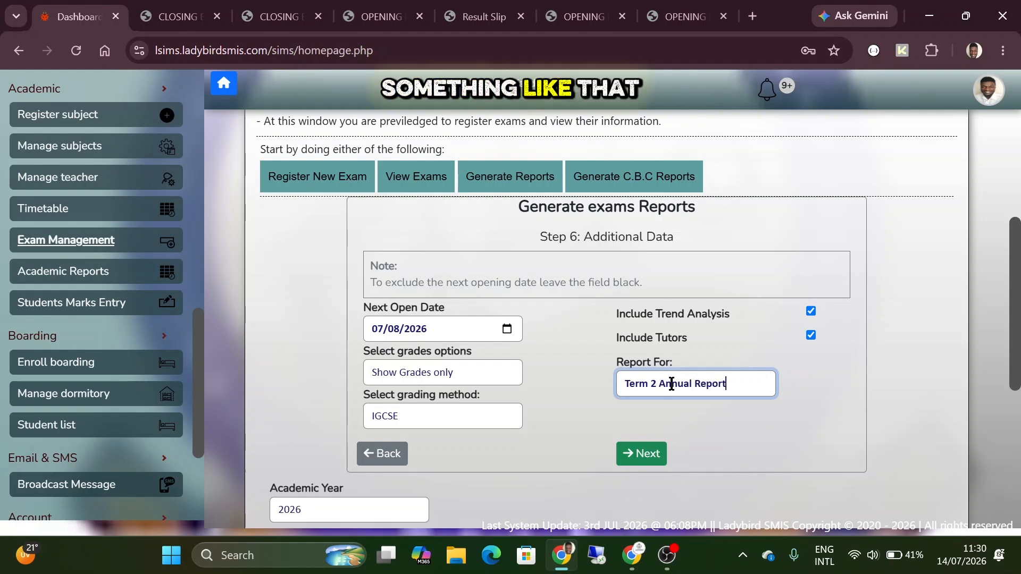
left_click(642, 454)
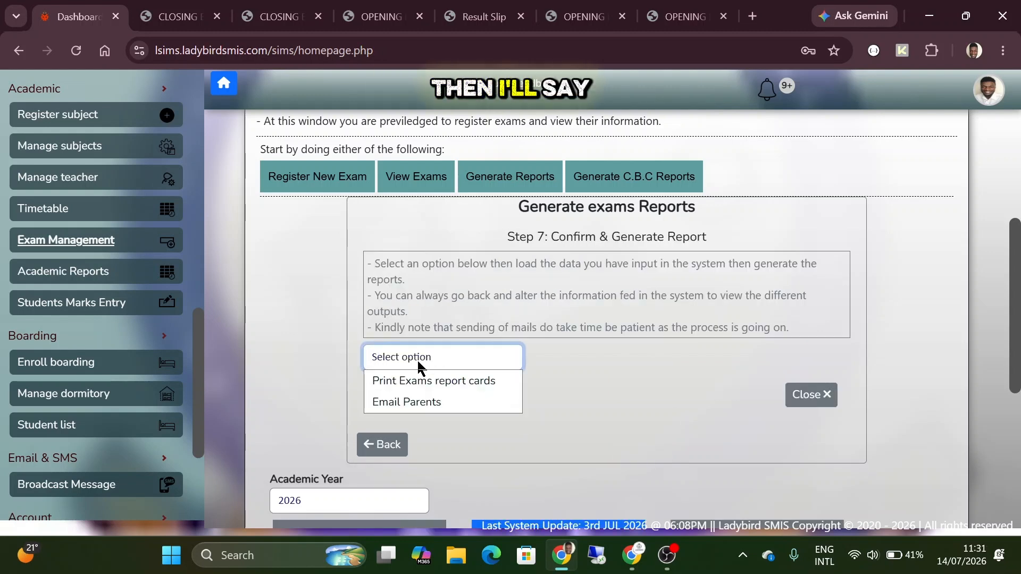
- Choose Print Exams report cards, load the entered data and generate the printable termly reports
left_click(425, 381)
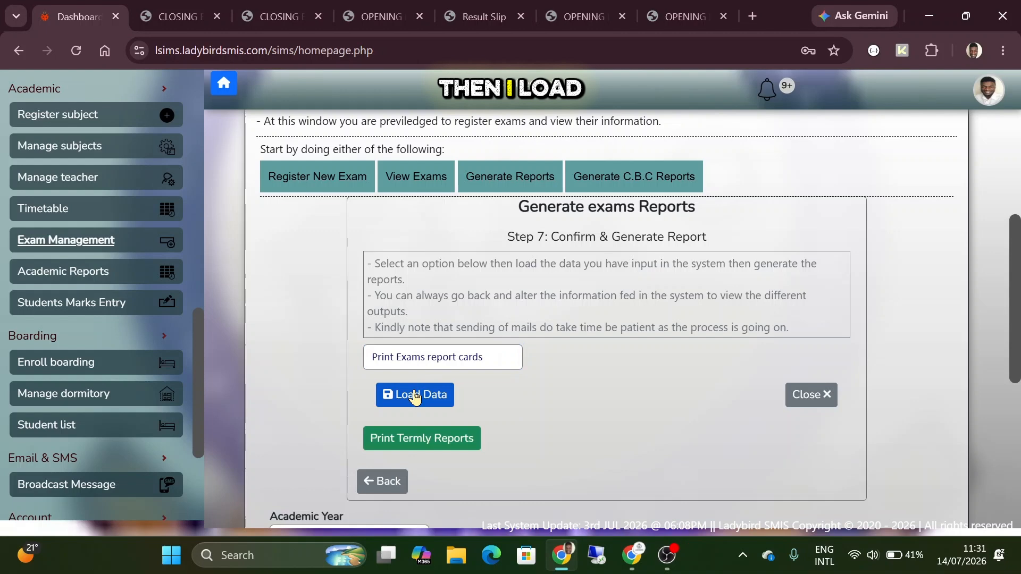
left_click(449, 440)
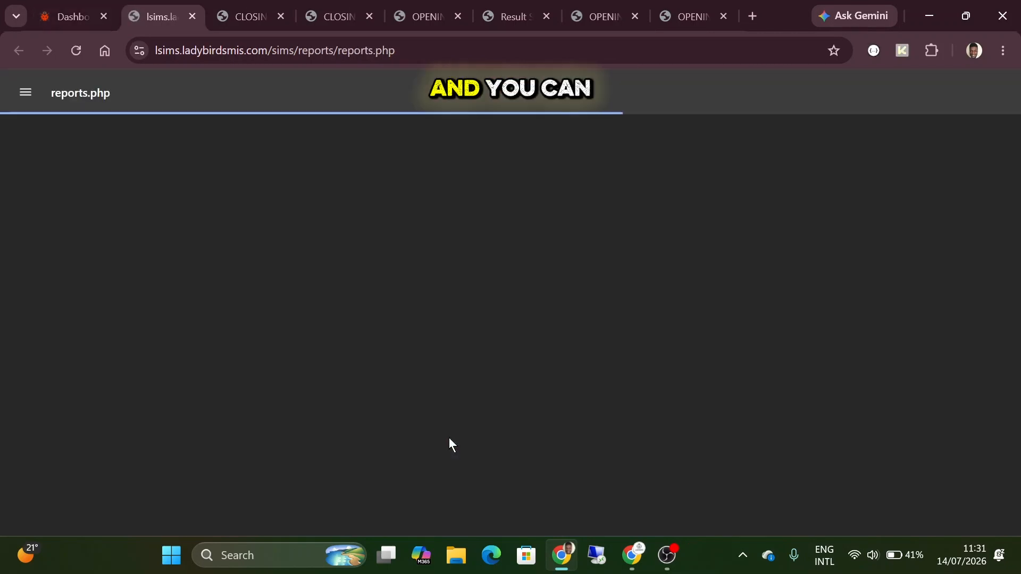
- Review the trend analysis, termly results and closing details in the Grade 3 report cards, and return to the dashboard
scroll(457, 435, "down", 7)
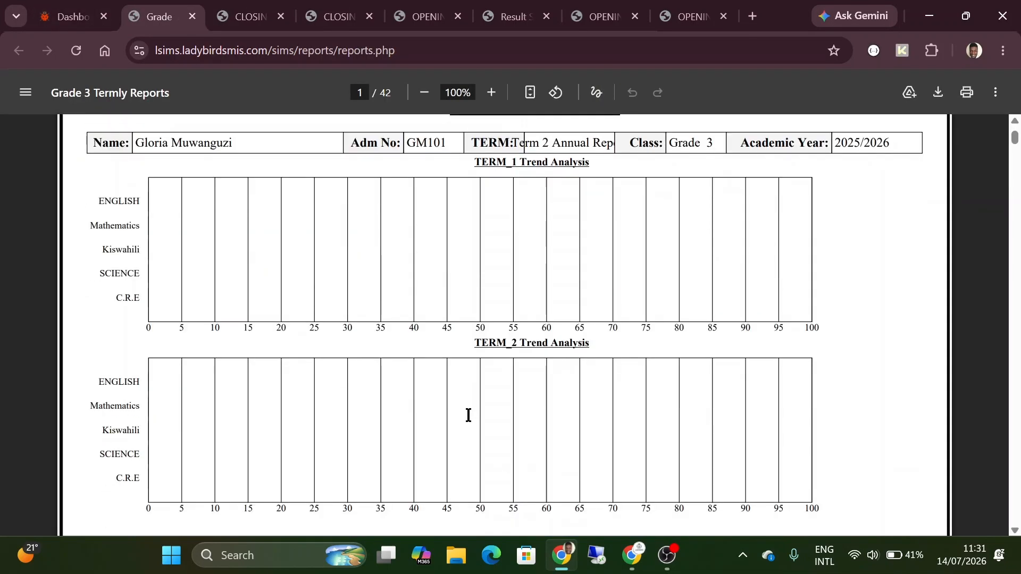
scroll(468, 415, "down", 15)
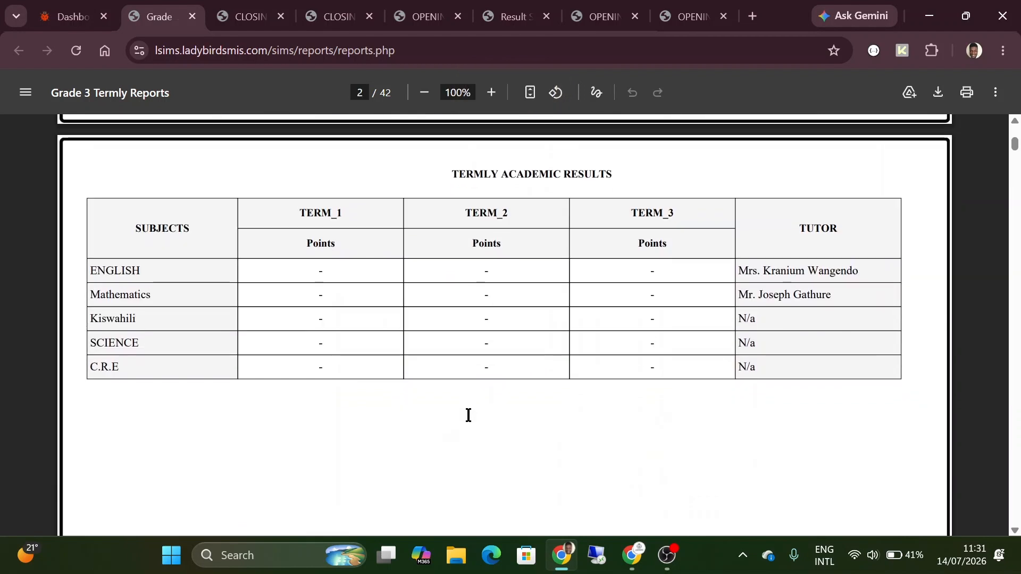
scroll(468, 415, "down", 15)
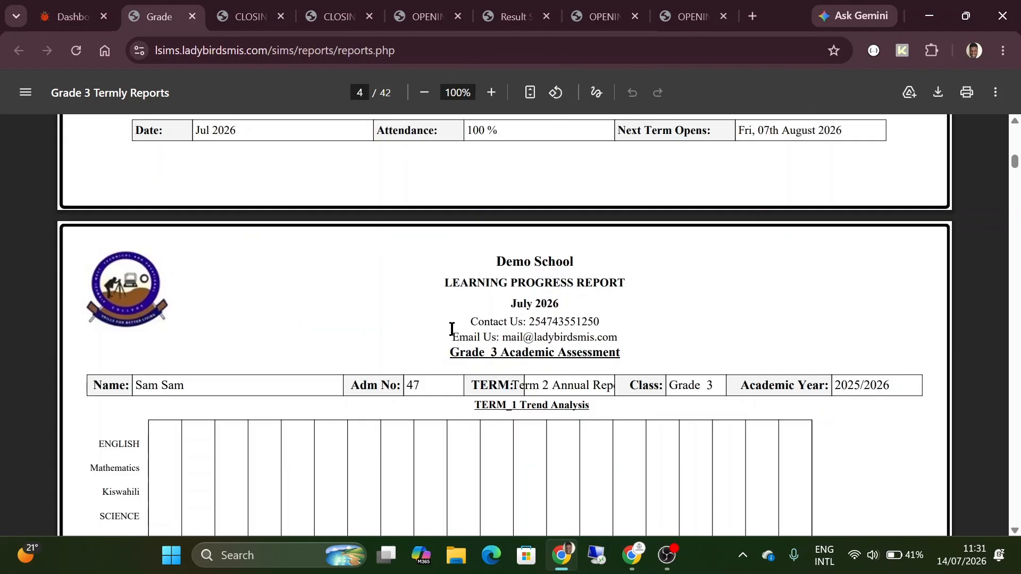
scroll(387, 312, "down", 3)
left_click(74, 16)
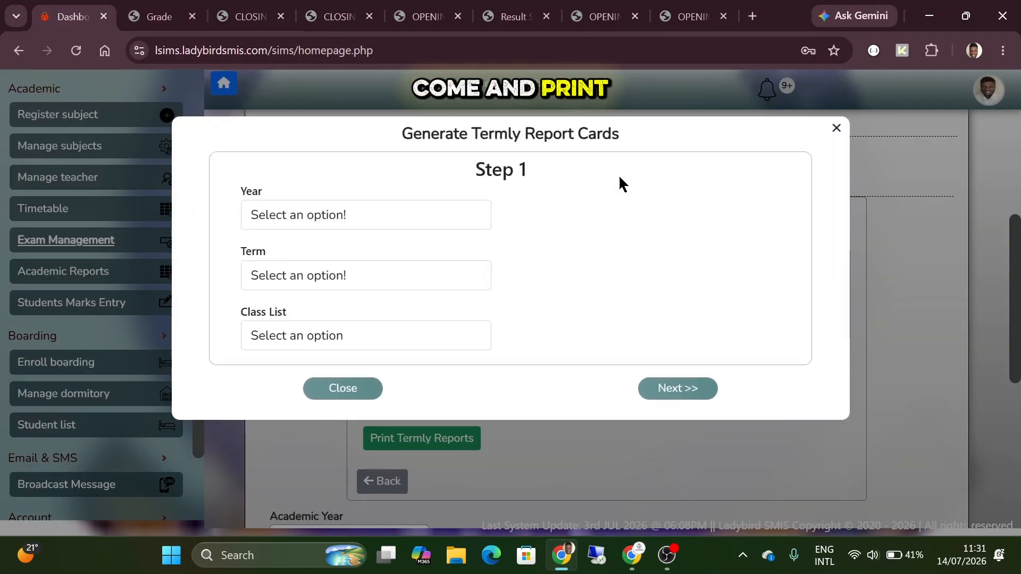
- Choose year 2026, Term 2 and Grade 3 for the termly report cards and proceed to the exam selection
left_click(363, 215)
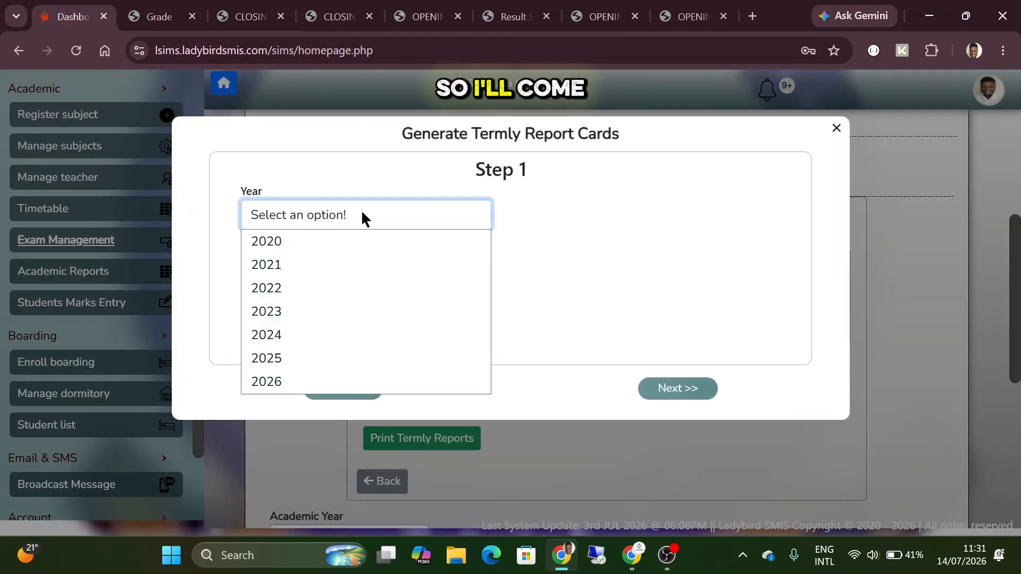
left_click(311, 390)
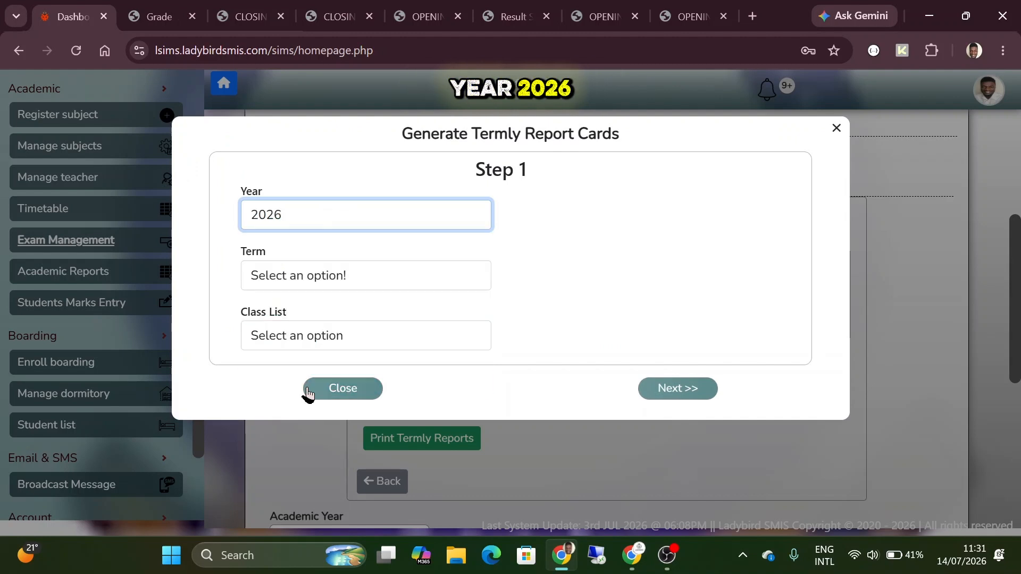
left_click(326, 283)
left_click(304, 329)
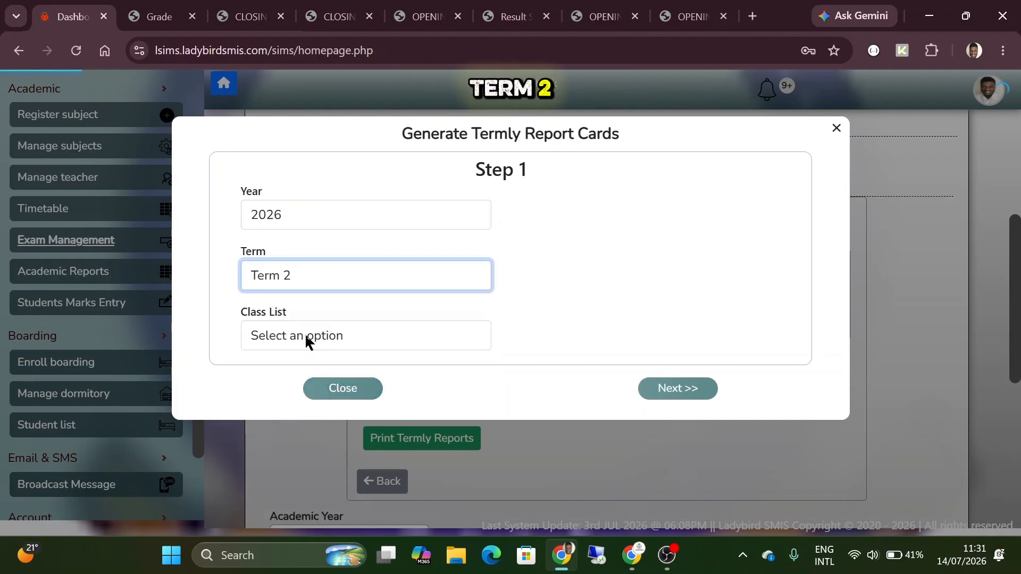
left_click(307, 337)
left_click(310, 153)
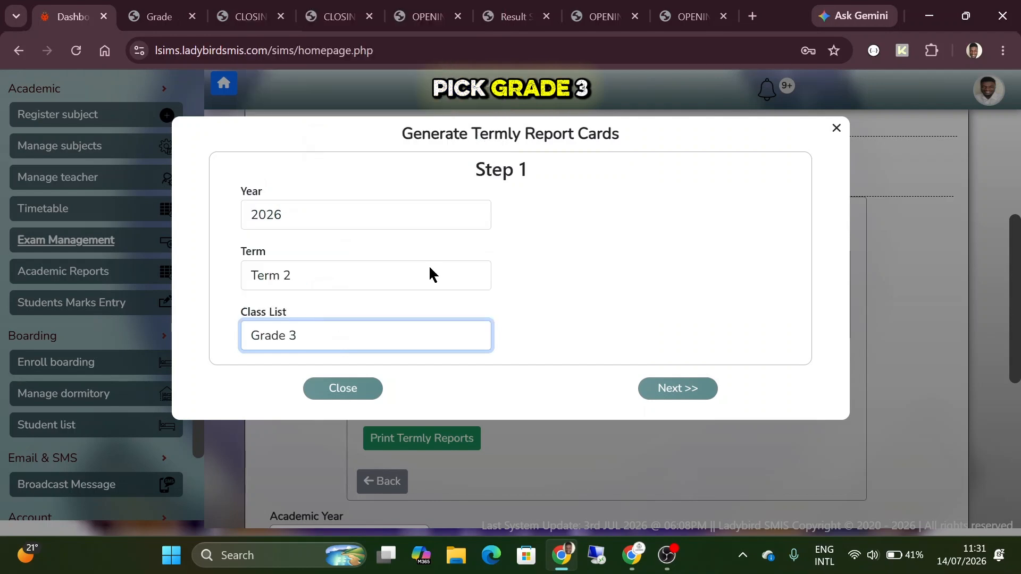
left_click(672, 393)
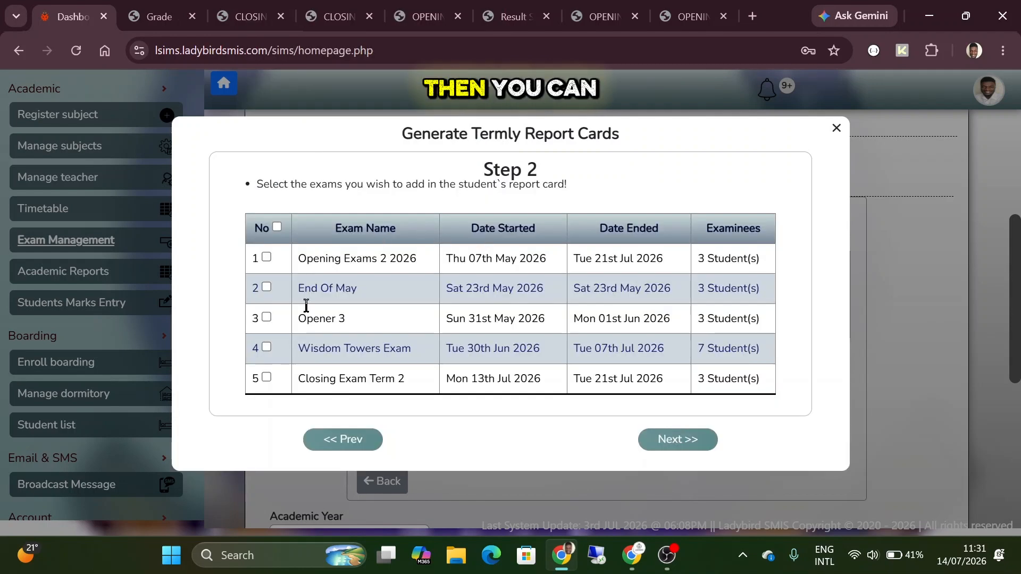
- Include Opening Exams 2 2026 and Closing Exam Term 2 with all listed subjects in the report cards
left_click(266, 379)
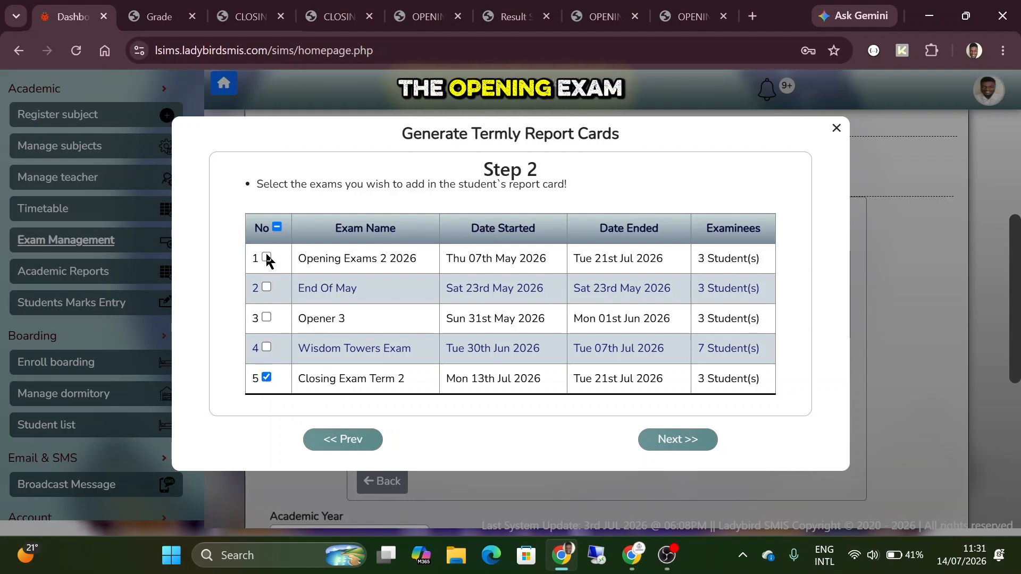
left_click(687, 438)
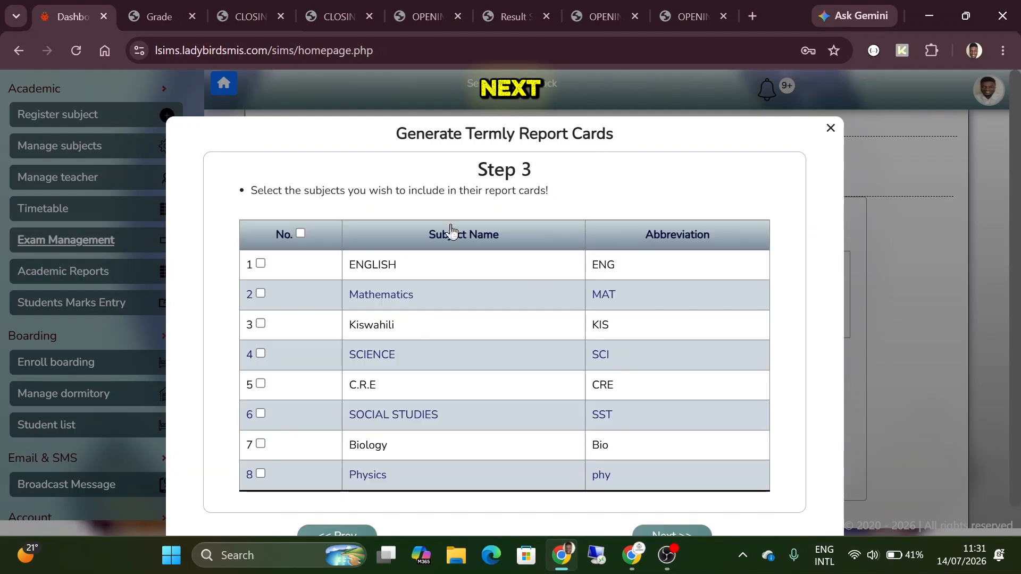
left_click(301, 234)
scroll(563, 372, "down", 1)
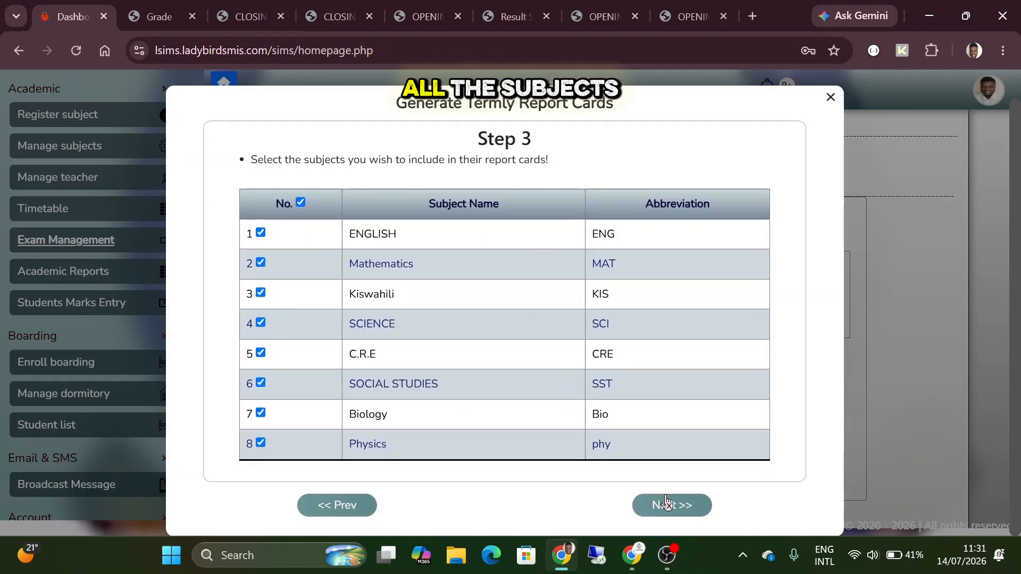
left_click(672, 506)
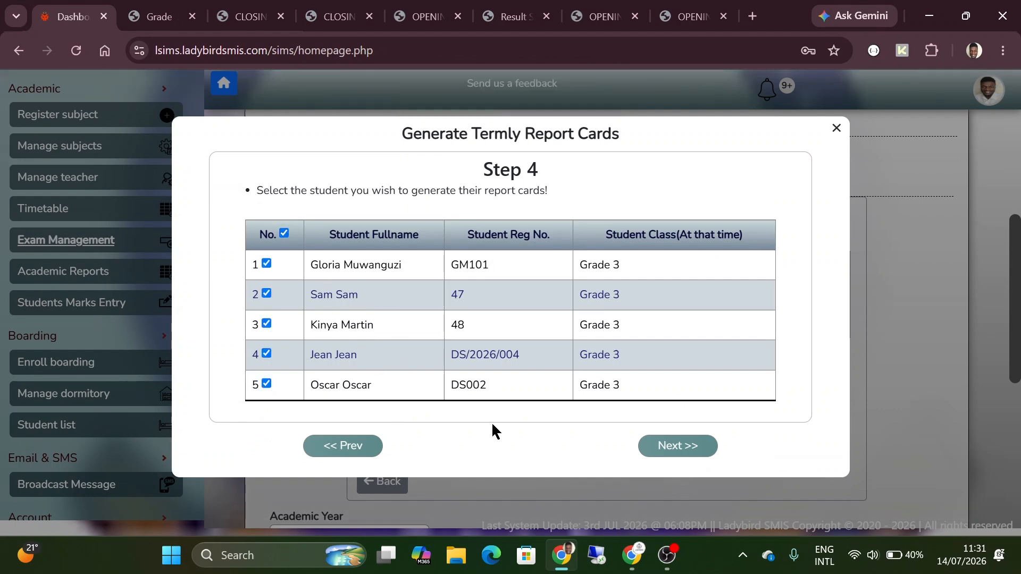
- Proceed with all Grade 3 students selected, choosing Generate Report Card as the output and Use Subject Grading
left_click(679, 444)
left_click(345, 247)
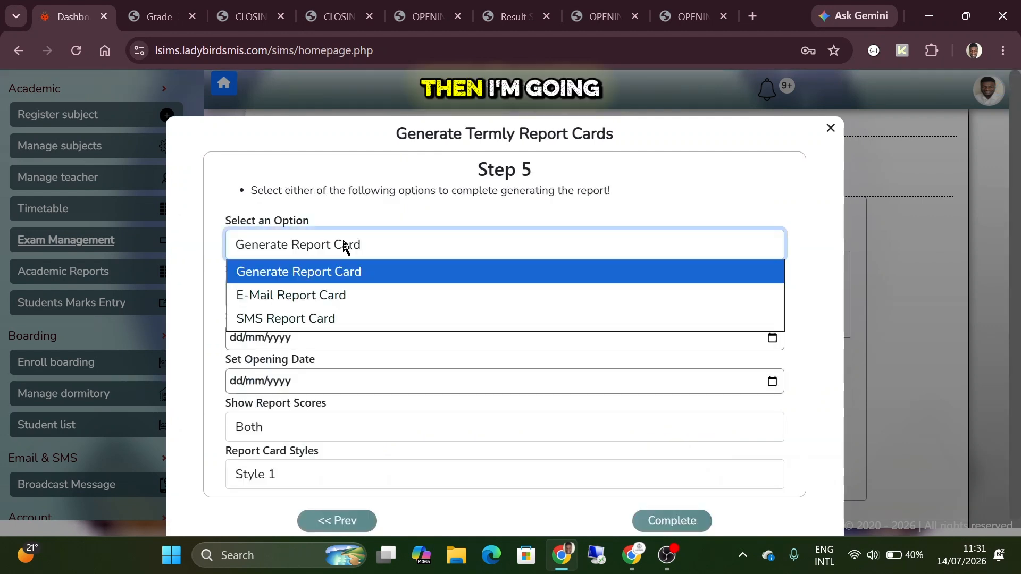
left_click(320, 277)
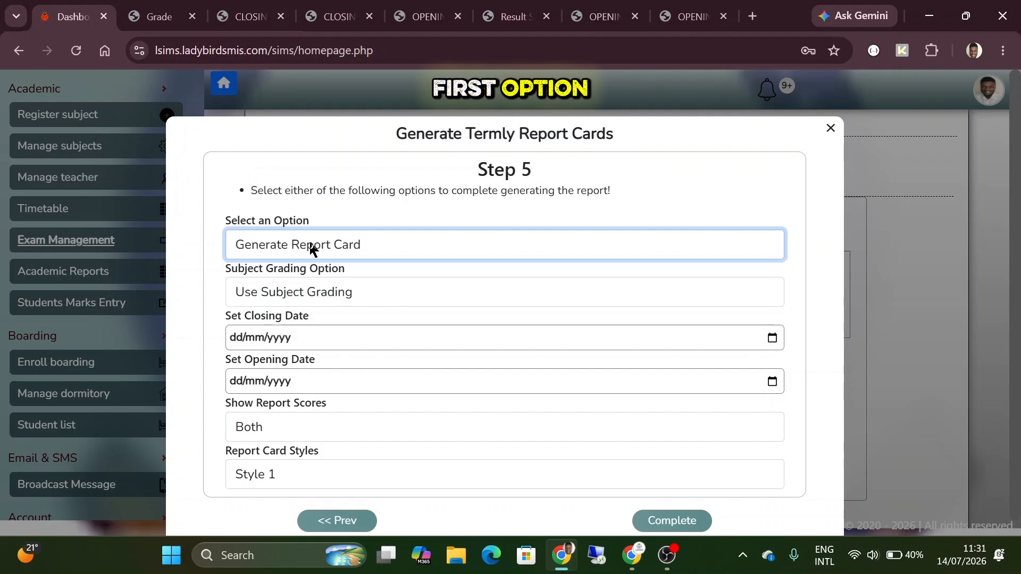
left_click(311, 248)
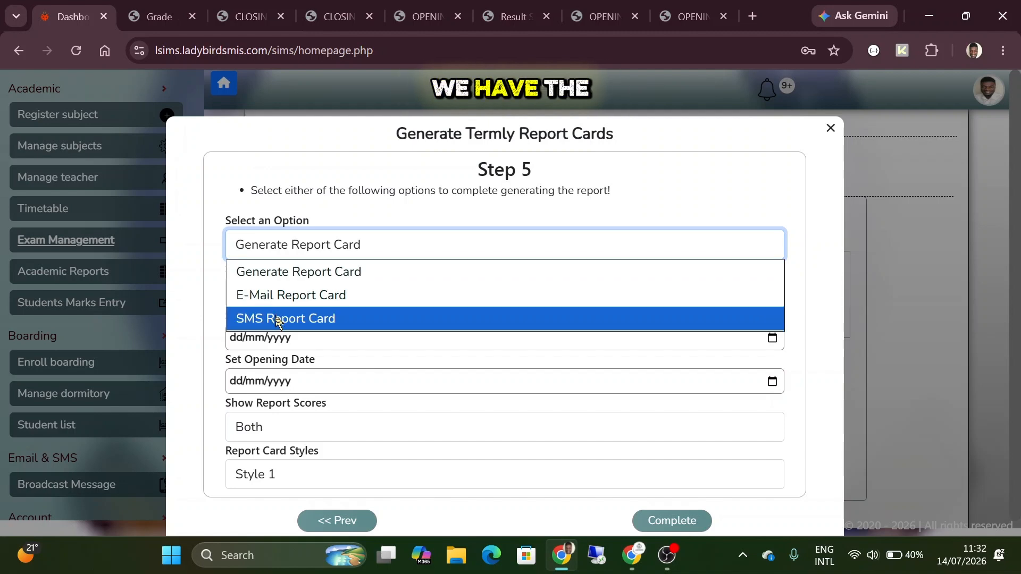
left_click(281, 278)
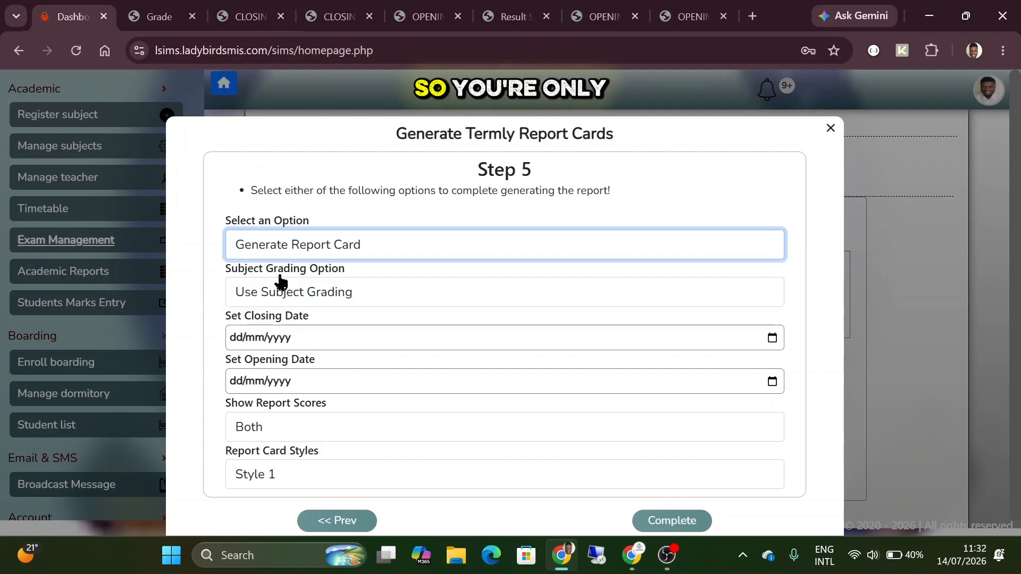
left_click(294, 319)
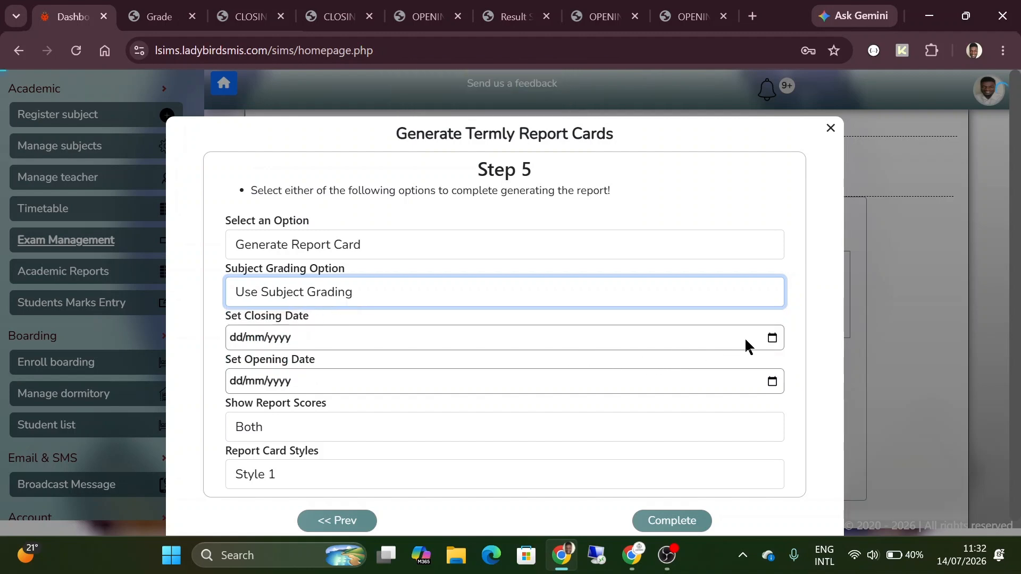
- Set the closing date to 15/07/2026 and the opening date to 30/07/2026, with report scores shown as Both
left_click(772, 339)
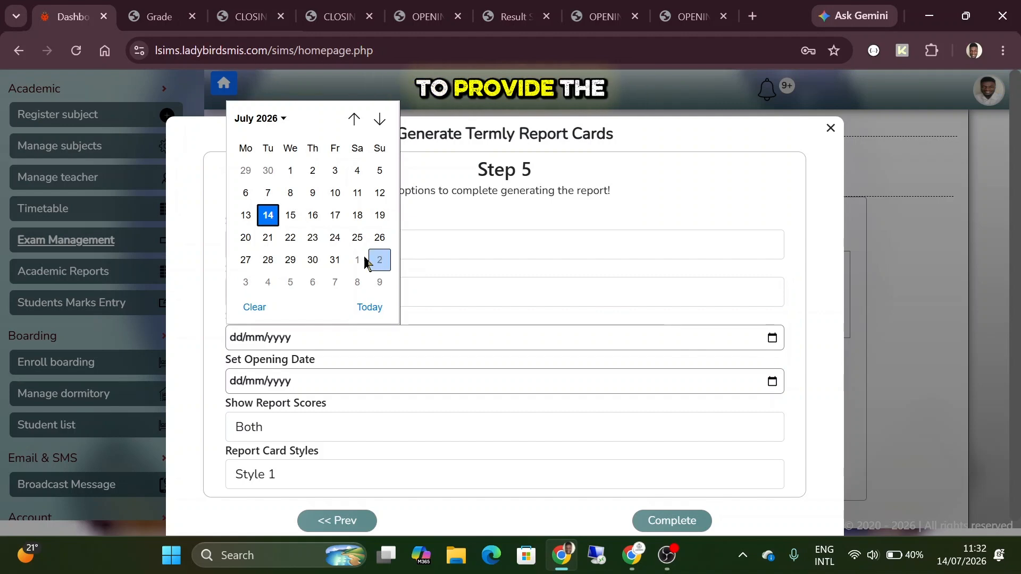
left_click(290, 214)
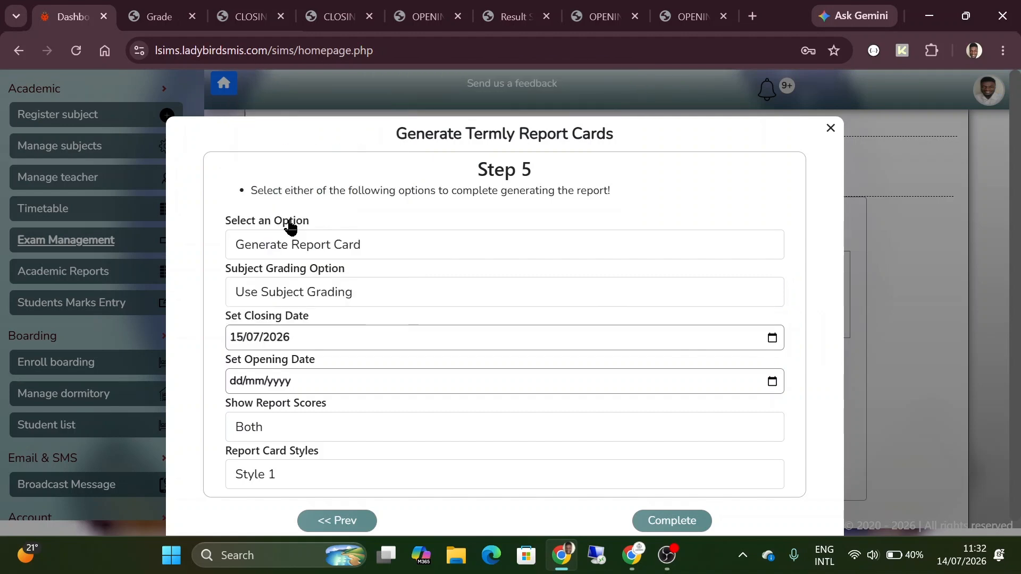
left_click(773, 383)
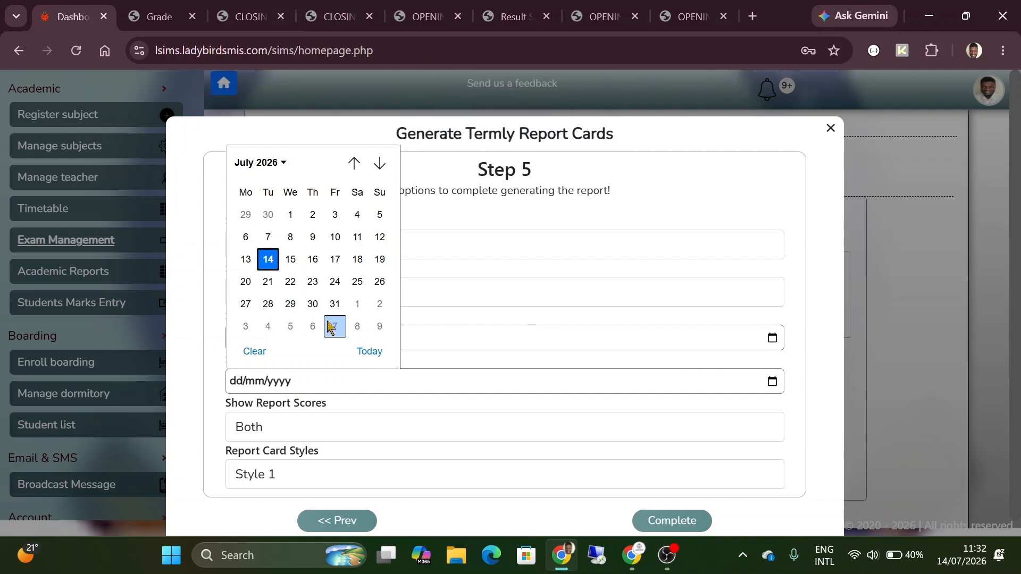
left_click(312, 304)
left_click(282, 421)
left_click(282, 420)
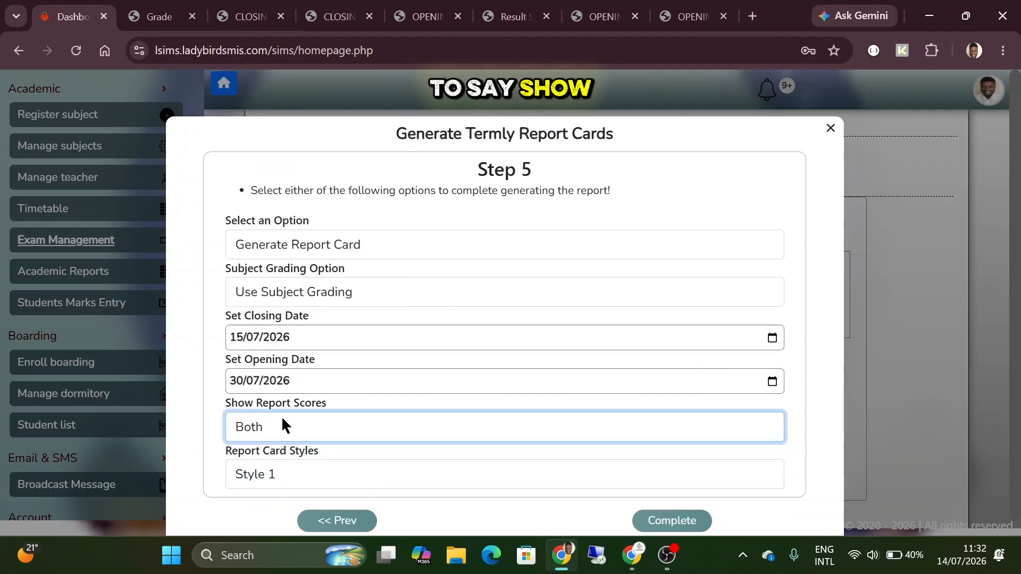
- Choose report card Style 2 and complete the generation of the termly report cards
scroll(282, 447, "down", 1)
left_click(282, 467)
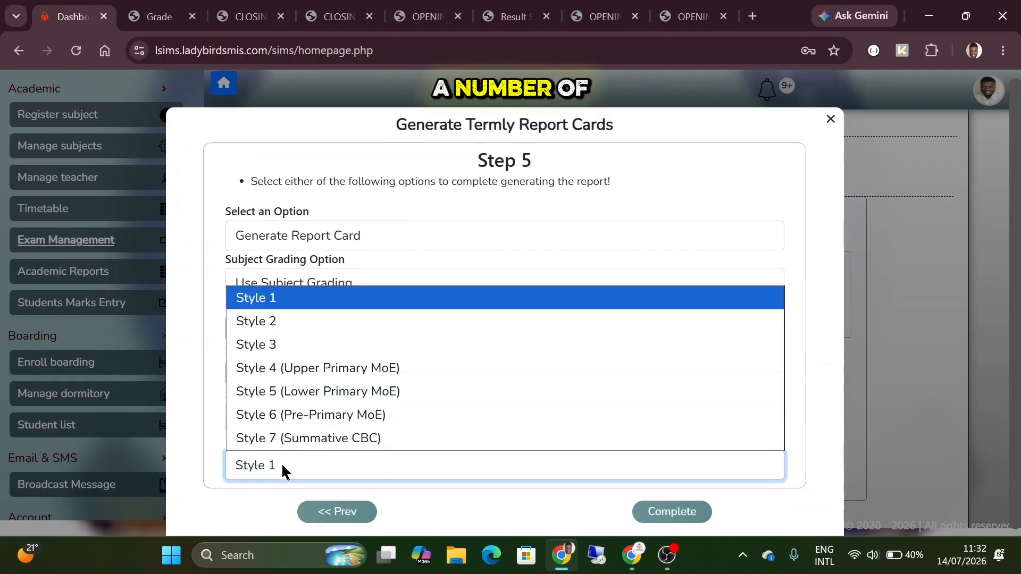
left_click(282, 319)
left_click(673, 511)
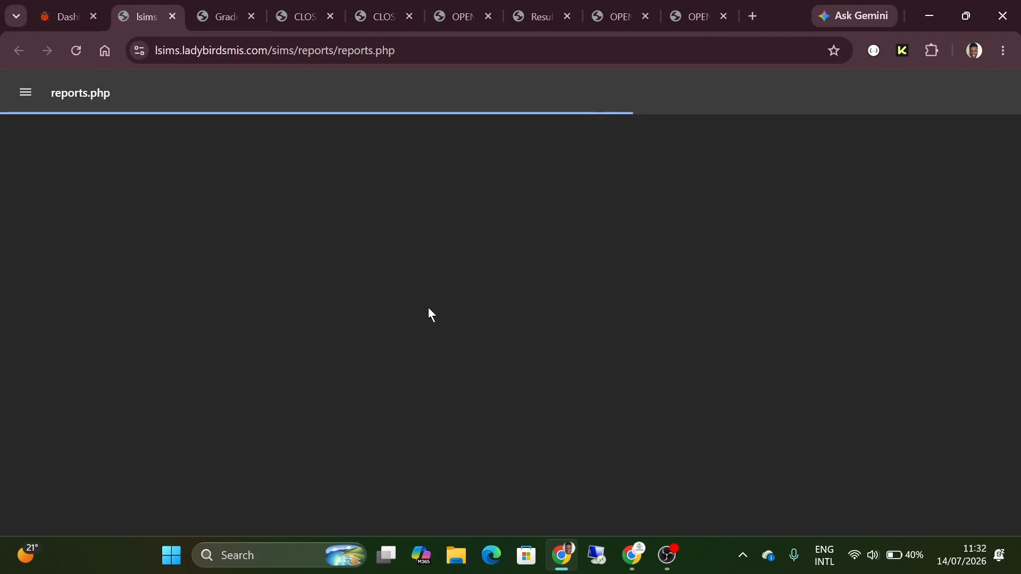
- Examine the first student's report form, checking the exam columns, subject scores and average score, and compare it with the second form
scroll(428, 314, "up", 1, "ctrl")
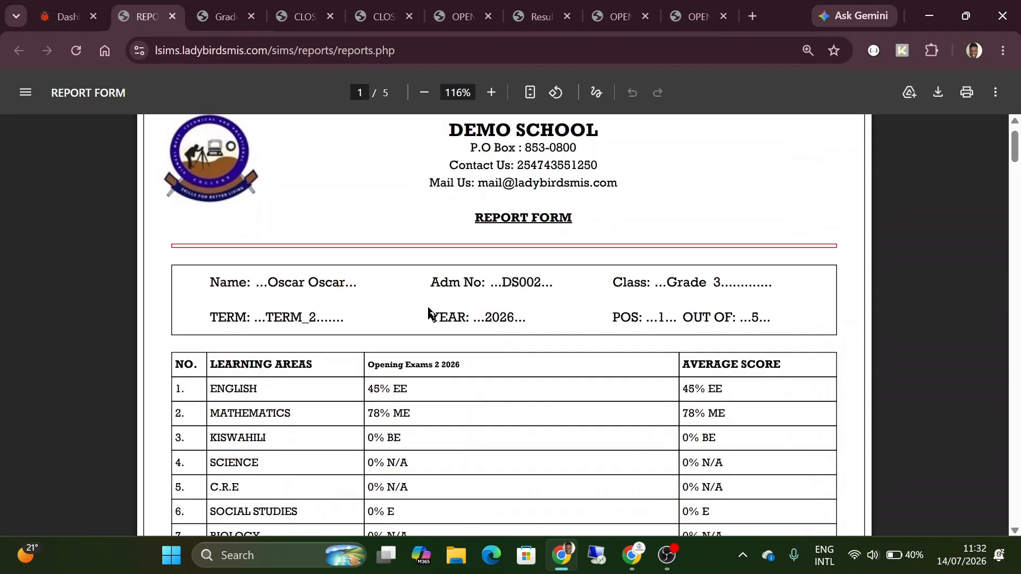
scroll(428, 314, "down", 3)
scroll(428, 314, "down", 1)
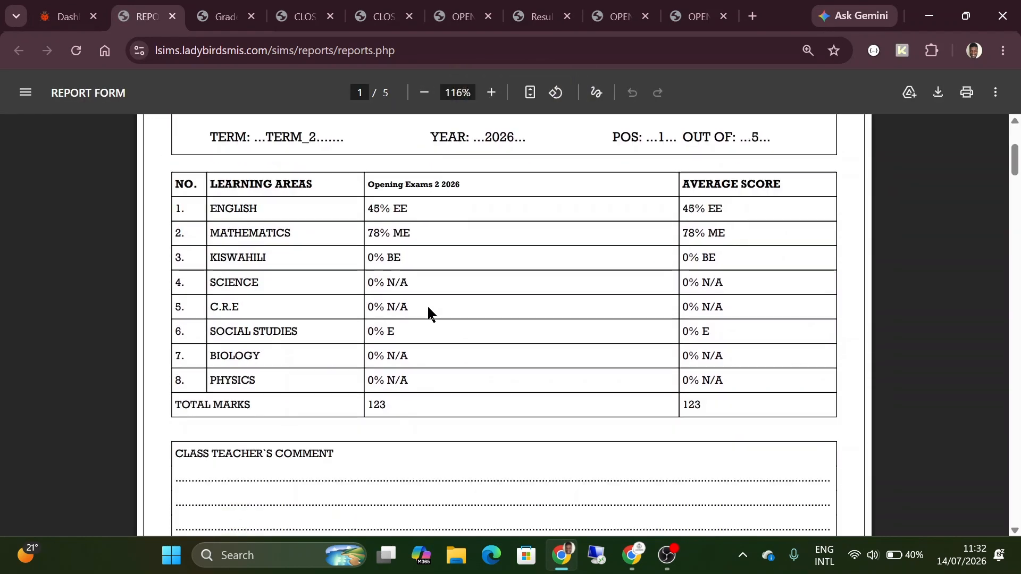
scroll(429, 314, "up", 1)
scroll(428, 314, "up", 3)
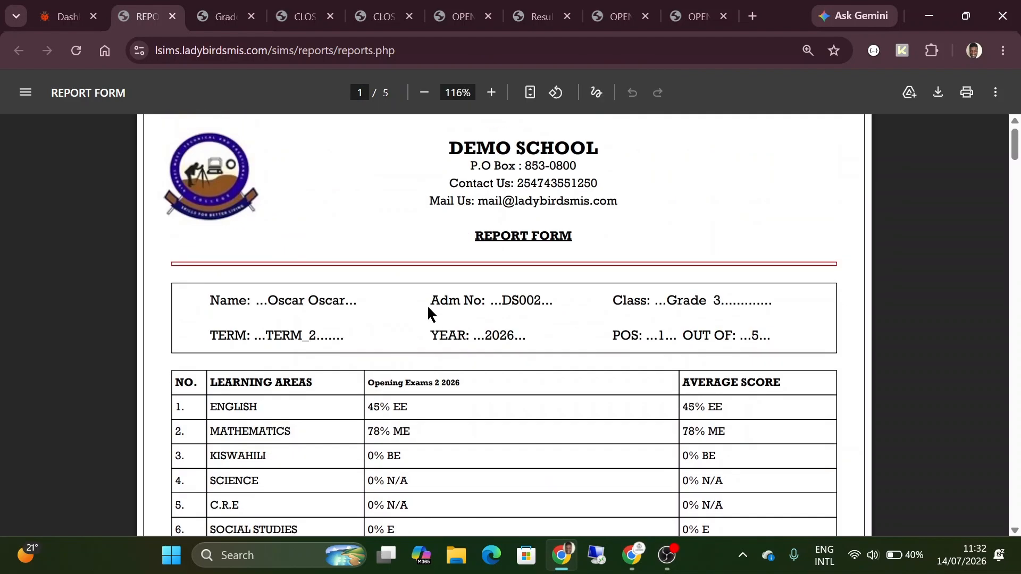
scroll(428, 313, "down", 1)
scroll(428, 314, "down", 15)
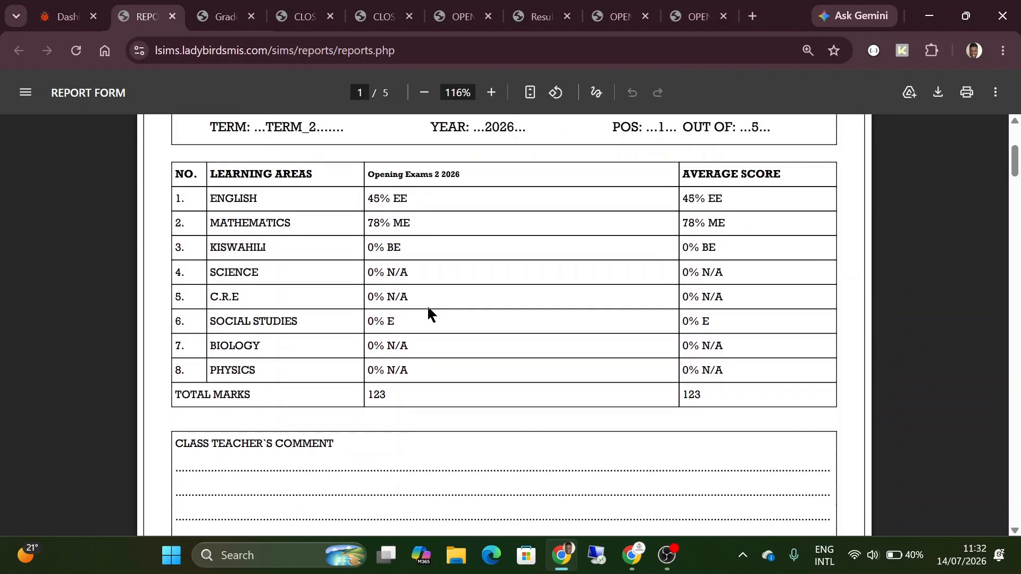
scroll(428, 314, "down", 3)
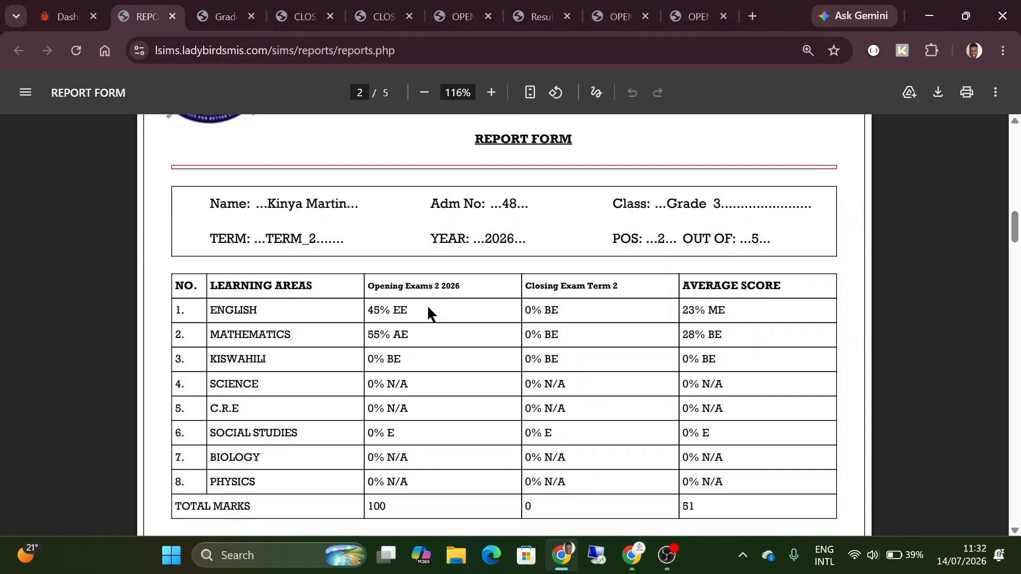
scroll(428, 313, "up", 14)
scroll(429, 314, "up", 1)
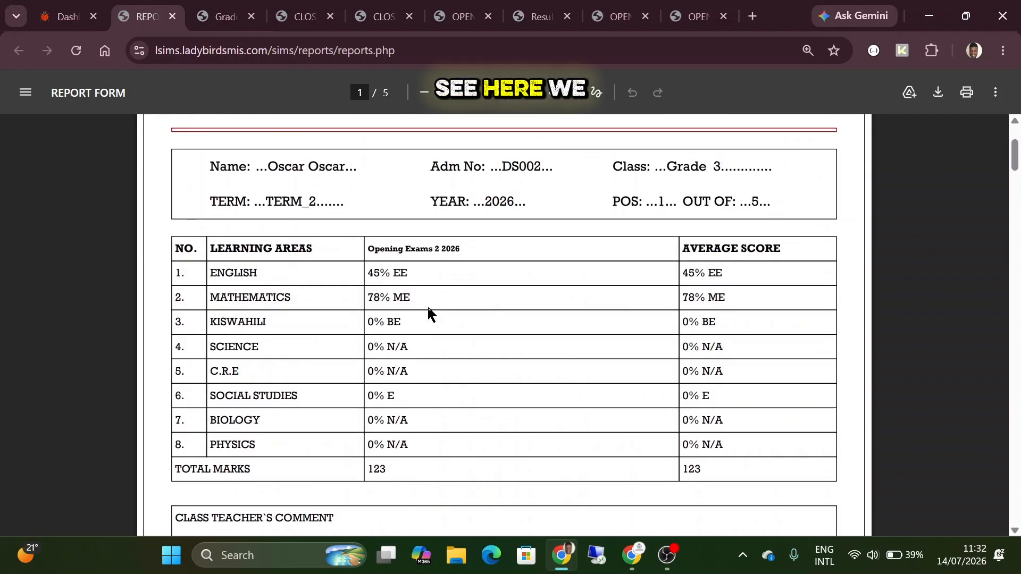
scroll(429, 314, "up", 1)
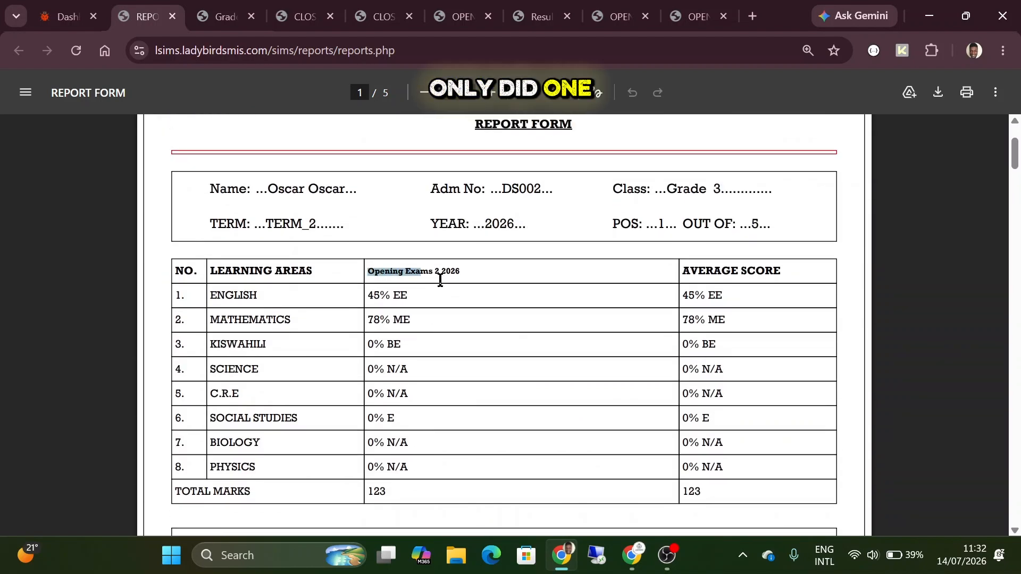
left_click(458, 277)
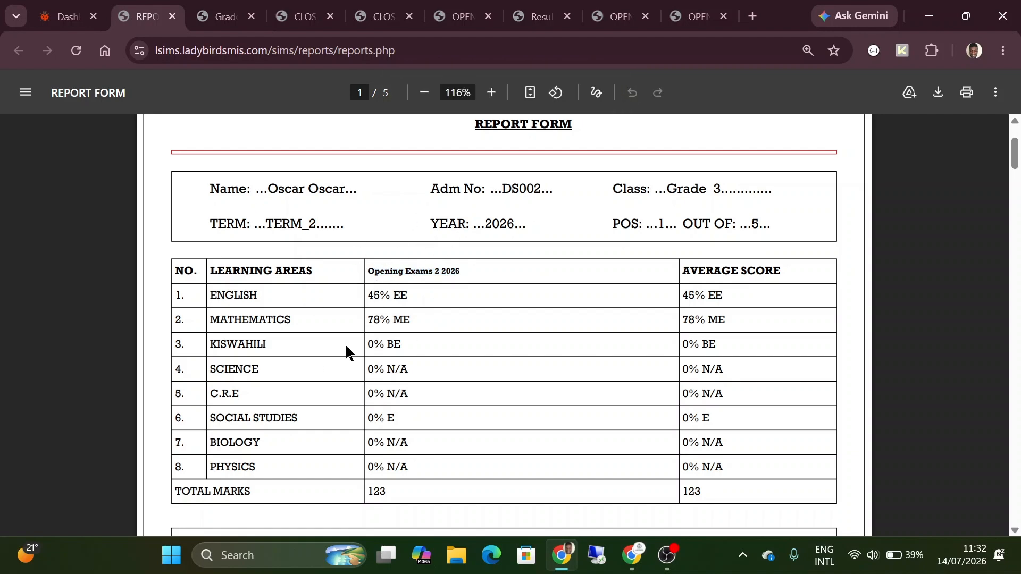
- Review the remaining students' report forms, comparing which of the selected exams appear on each one
scroll(394, 361, "down", 15)
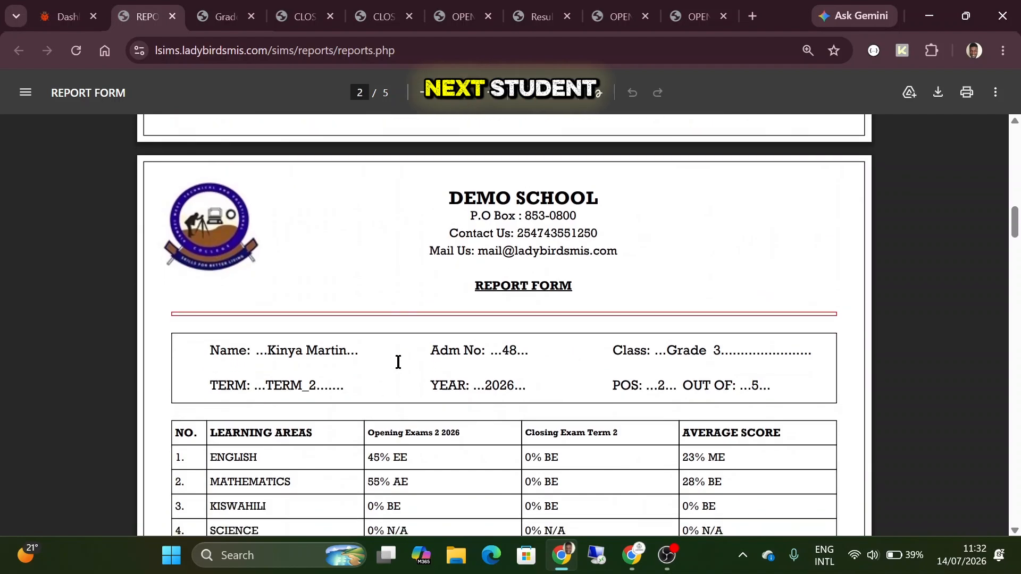
scroll(398, 362, "down", 3)
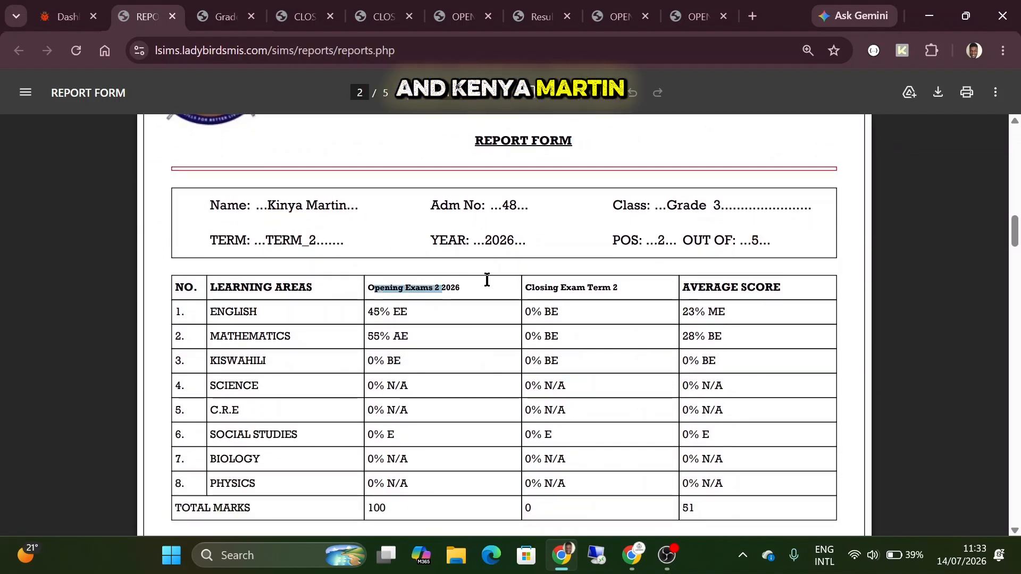
left_click_drag(487, 280, 619, 289)
left_click(620, 290)
scroll(414, 364, "down", 15)
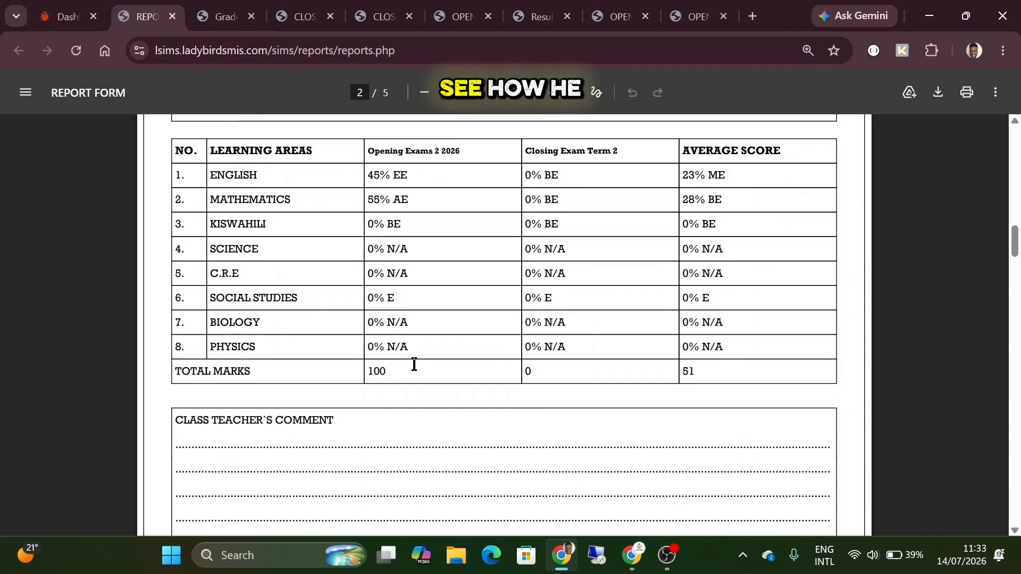
scroll(413, 365, "down", 15)
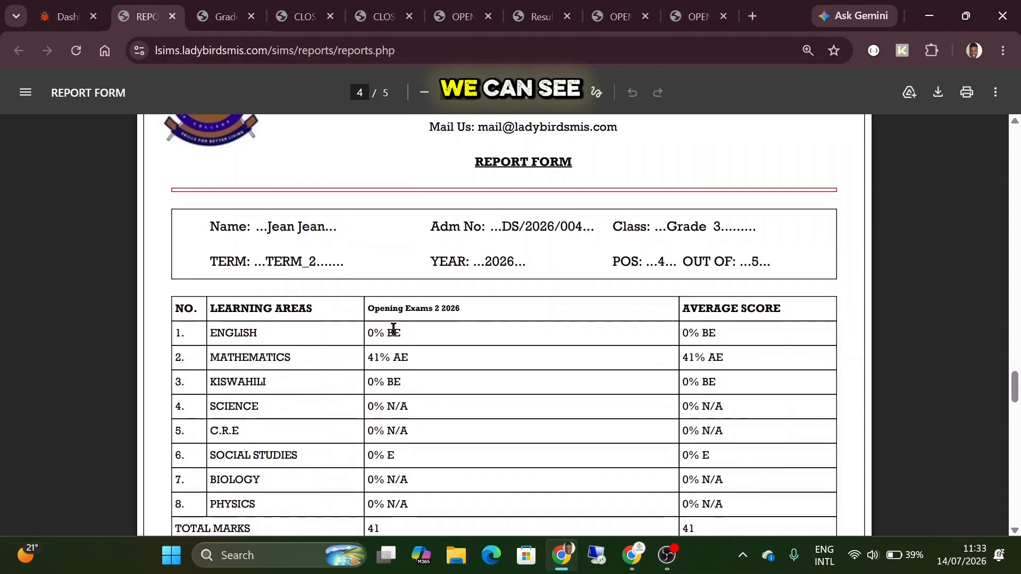
left_click_drag(370, 312, 483, 323)
scroll(484, 323, "down", 5)
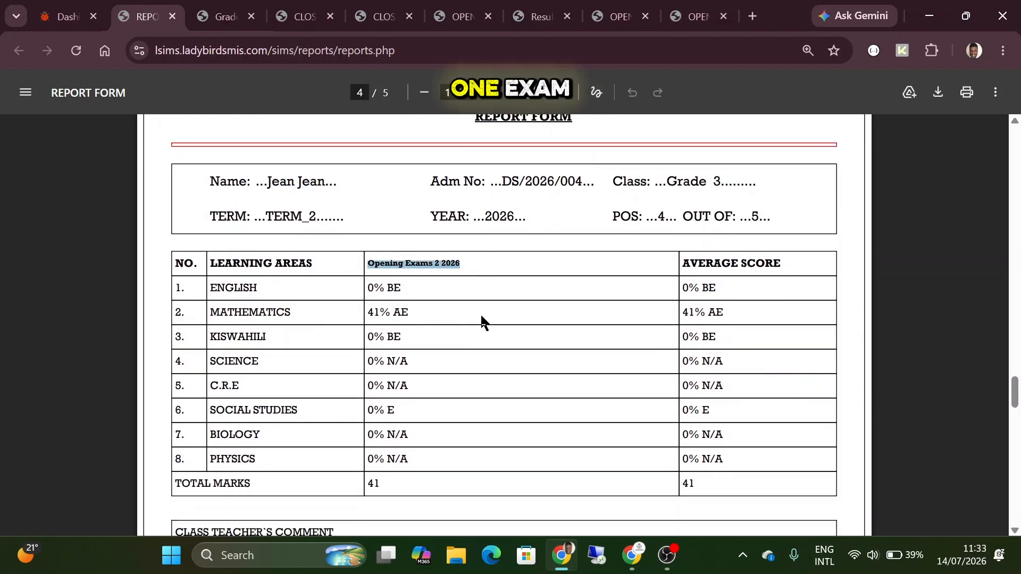
scroll(484, 323, "down", 15)
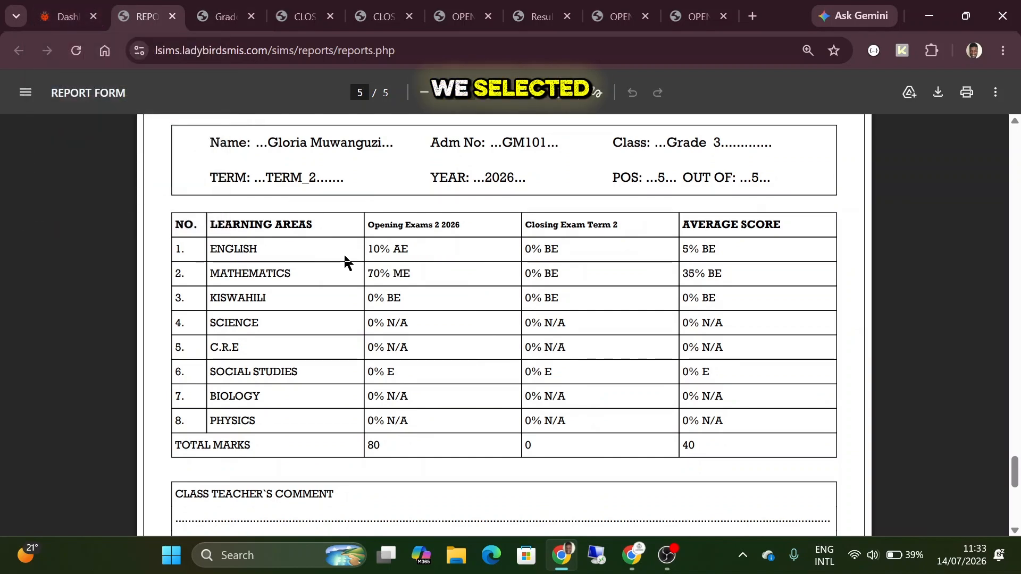
scroll(345, 262, "up", 15)
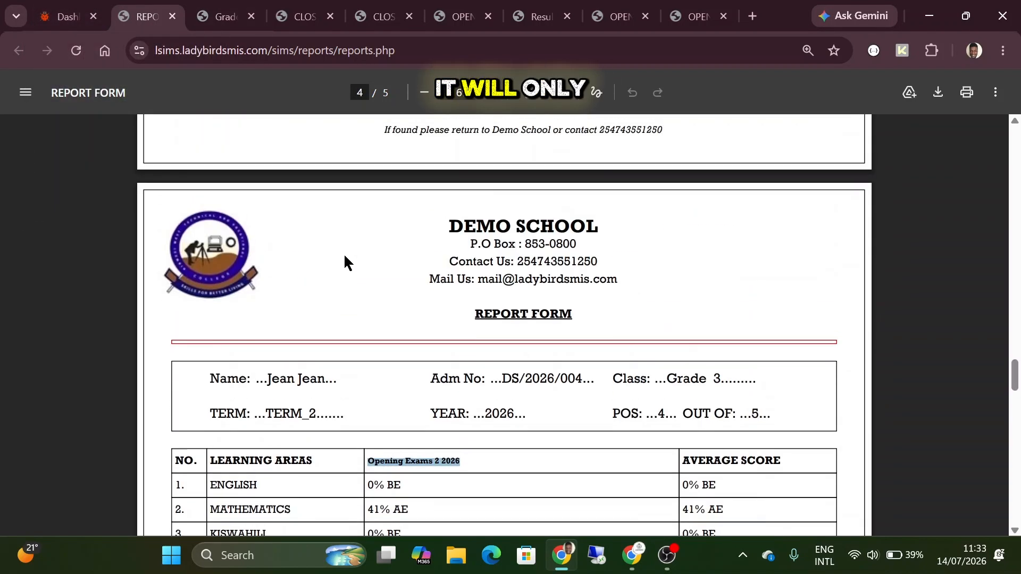
- Change the termly report card style to Style 3 and generate the report cards again
scroll(345, 262, "up", 15)
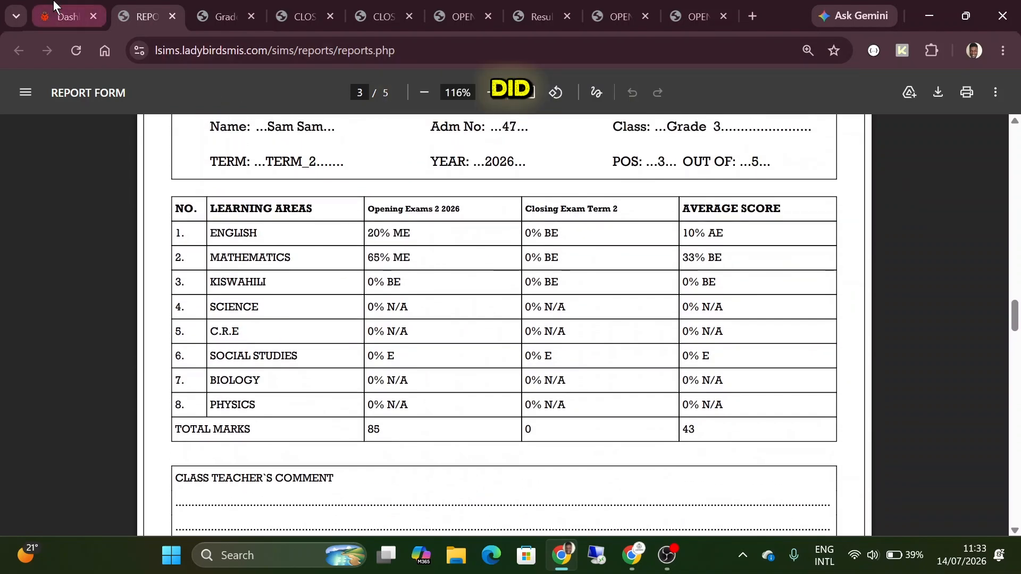
left_click(48, 6)
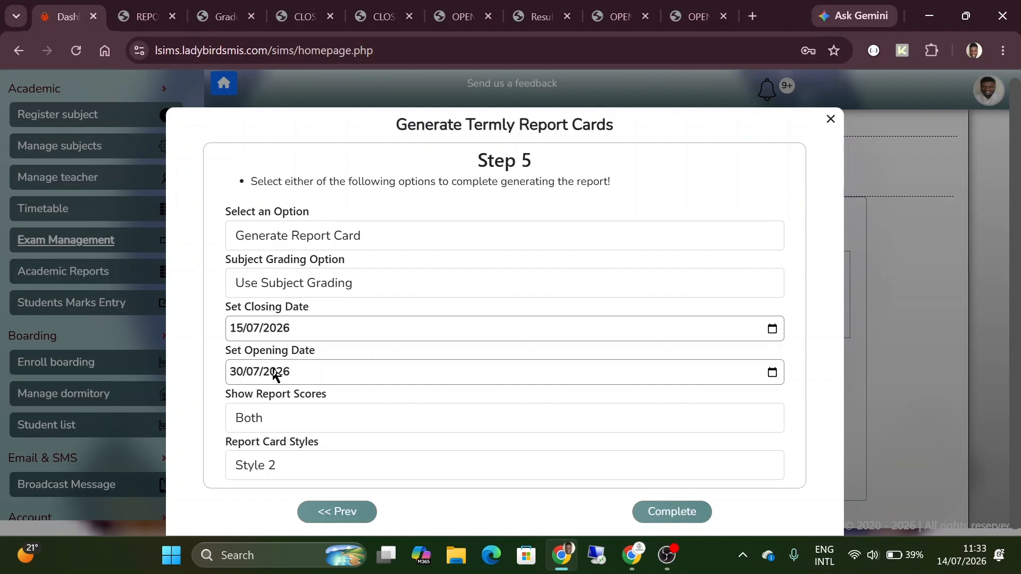
left_click(329, 473)
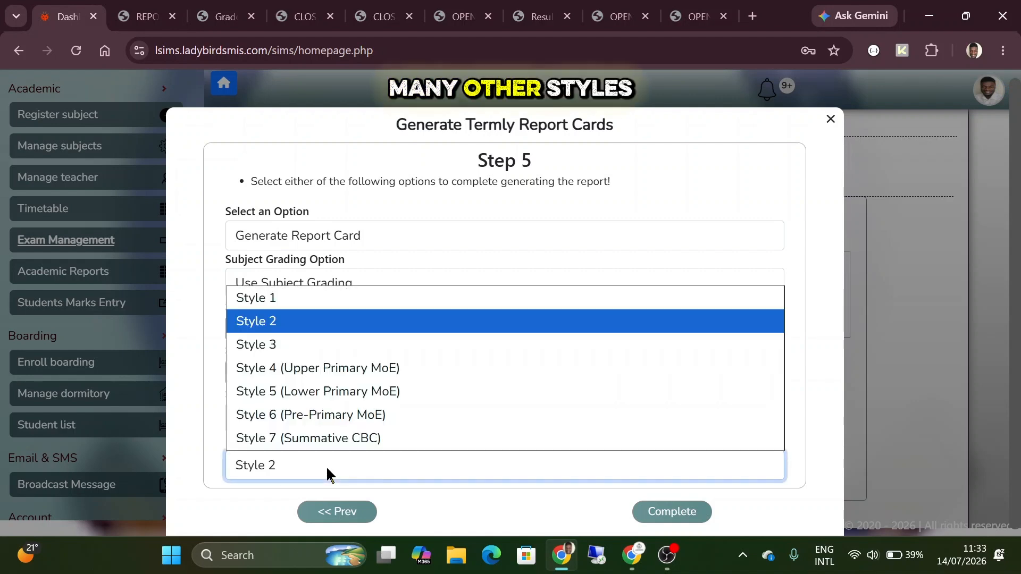
left_click(305, 350)
left_click(674, 513)
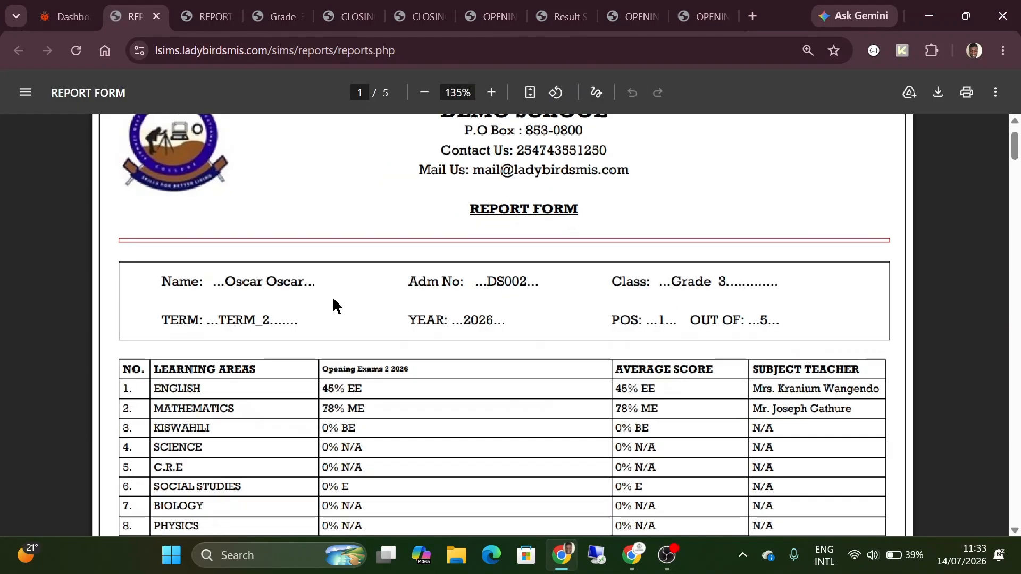
- Compare the Style 3 report form's Subject Teacher column with the Style 2 forms, and look through the available report card styles
scroll(333, 299, "down", 2)
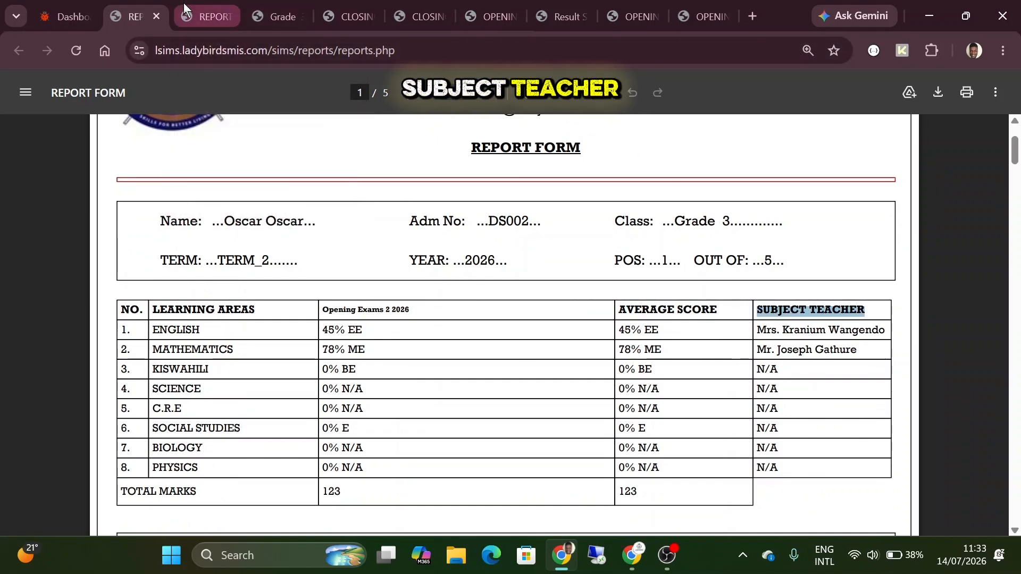
left_click(210, 16)
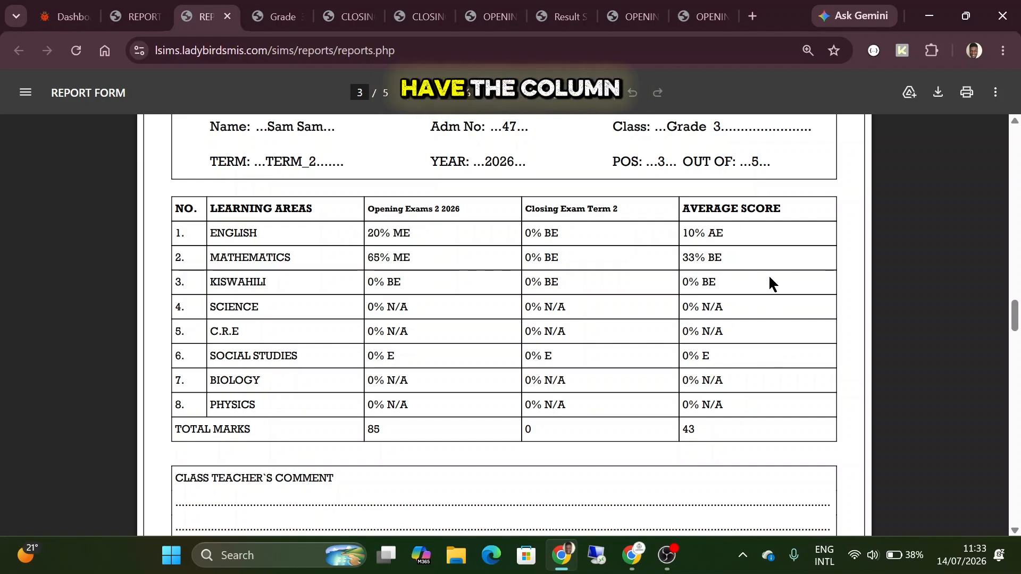
scroll(771, 283, "up", 20)
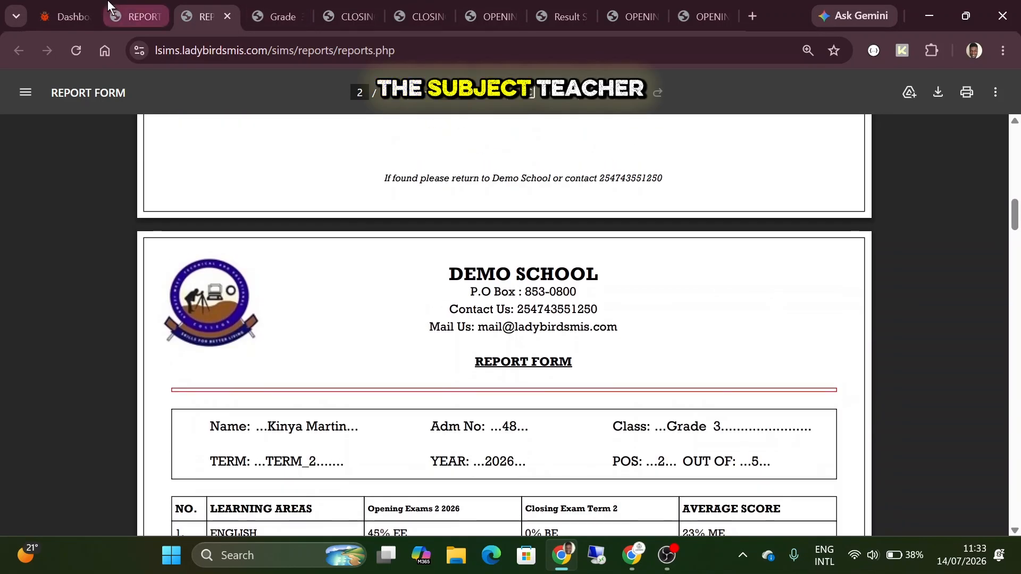
left_click(68, 16)
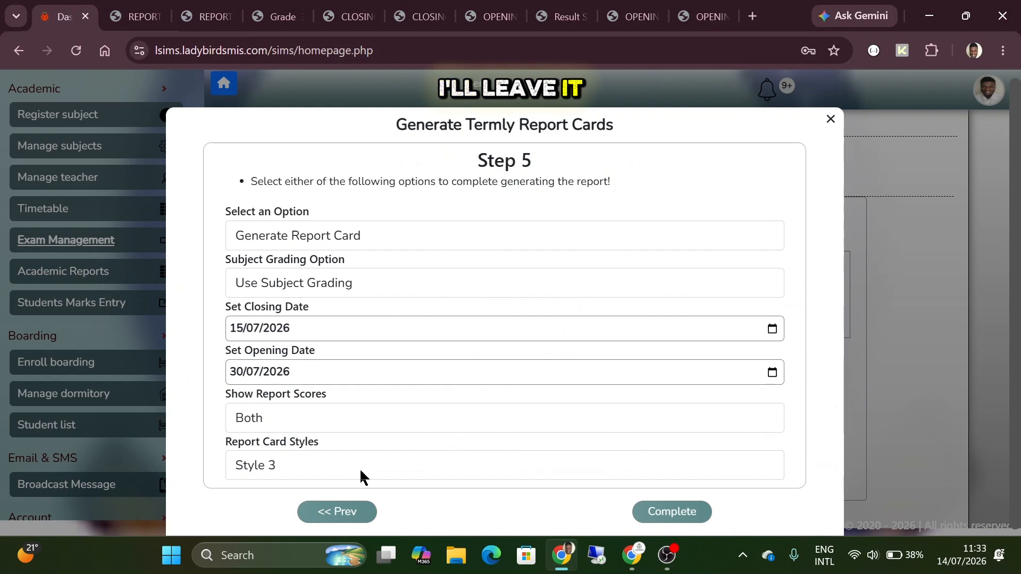
left_click(308, 461)
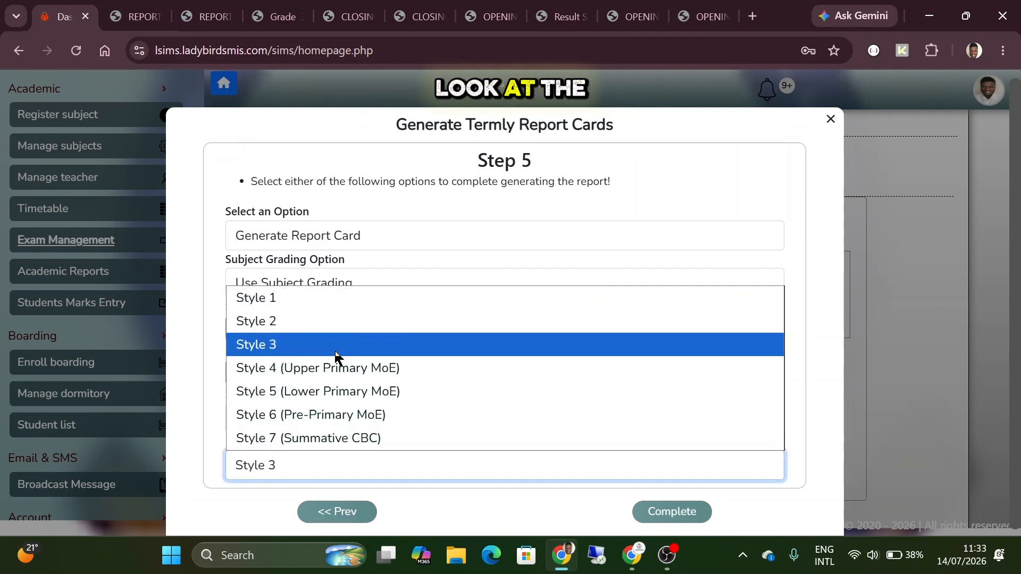
left_click(326, 479)
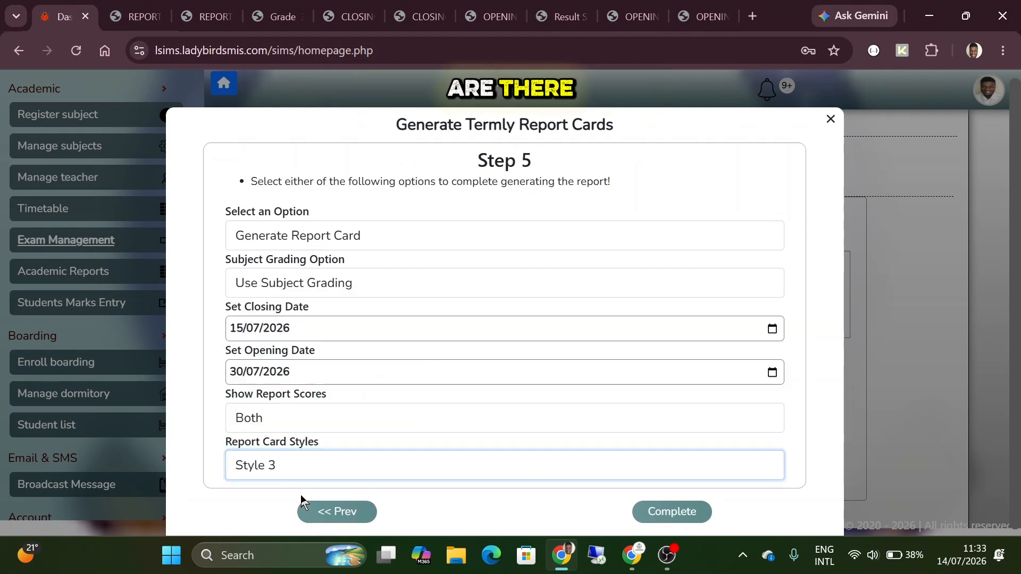
- Try the E-Mail Report Card option and switch the report option to SMS Report Card
left_click(286, 241)
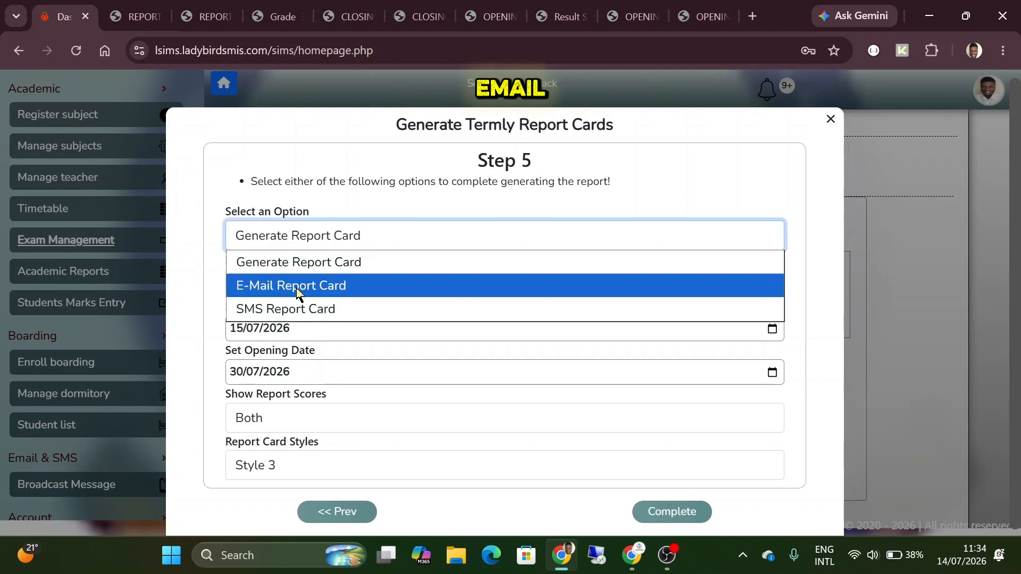
left_click(297, 285)
left_click(293, 238)
left_click(296, 314)
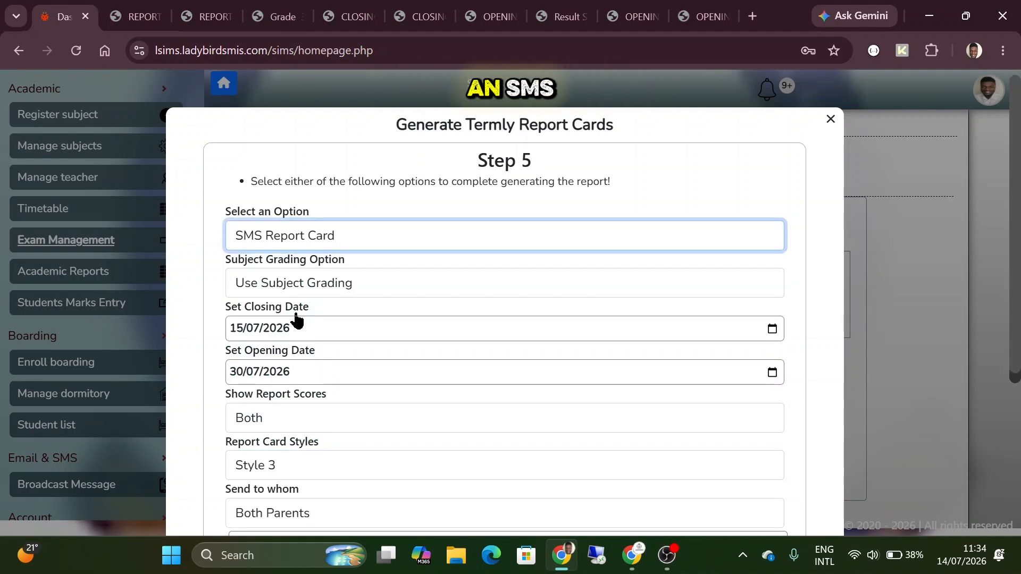
- Review the SMS report card settings, including the recipients, the message tags and the composed SMS text
scroll(408, 202, "down", 3)
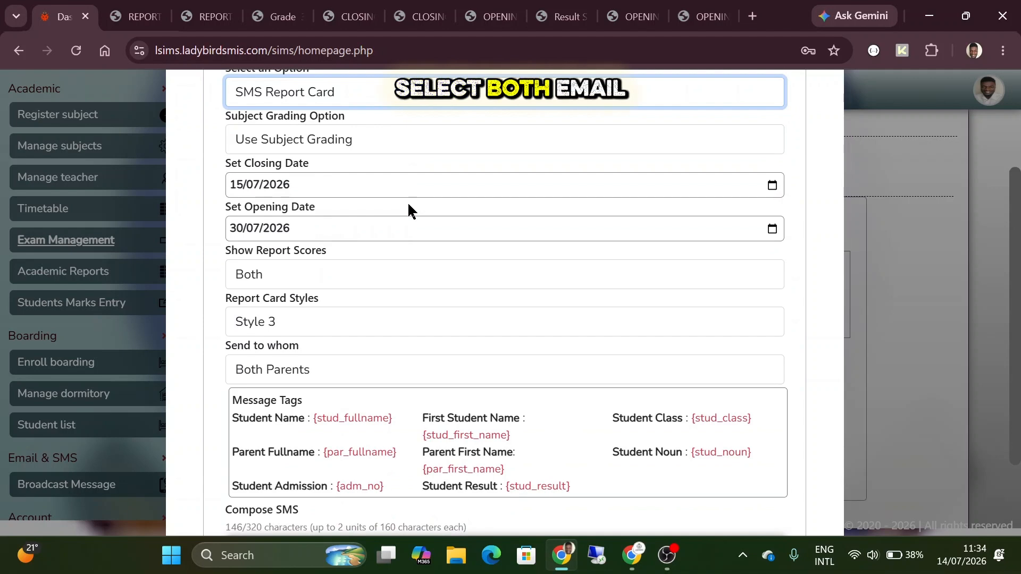
scroll(410, 208, "down", 3)
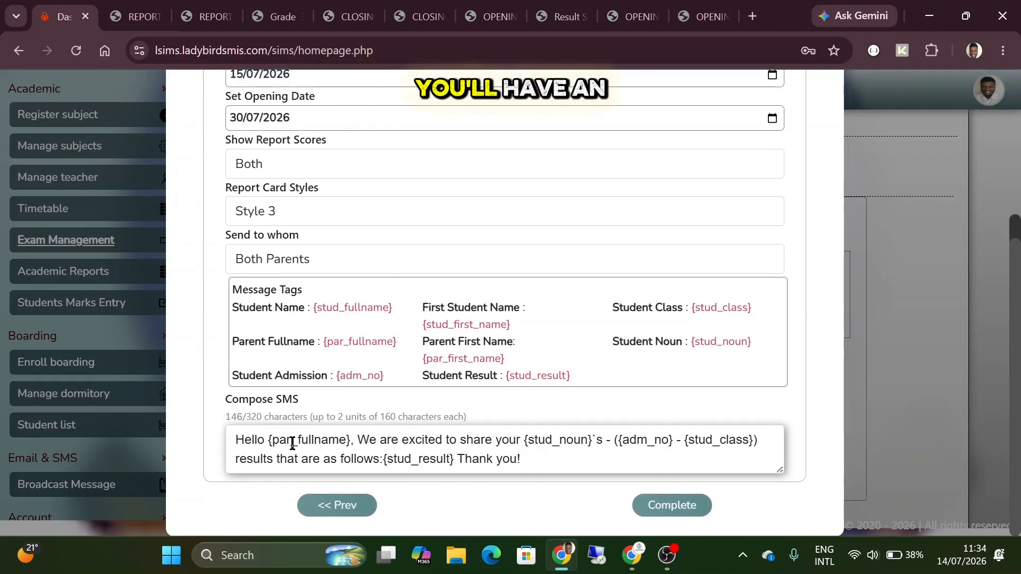
left_click(292, 444)
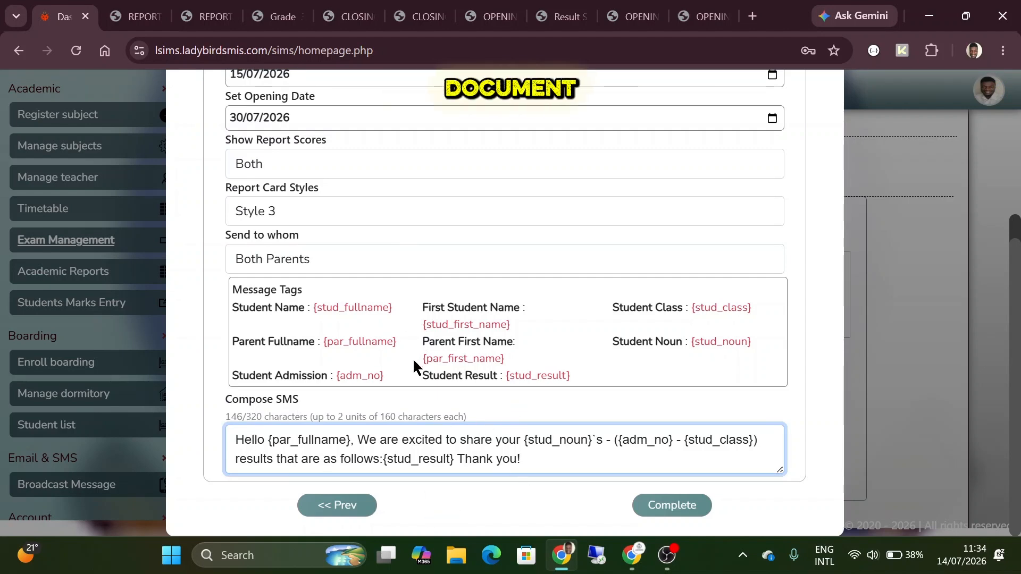
scroll(413, 362, "up", 1)
scroll(414, 362, "down", 1)
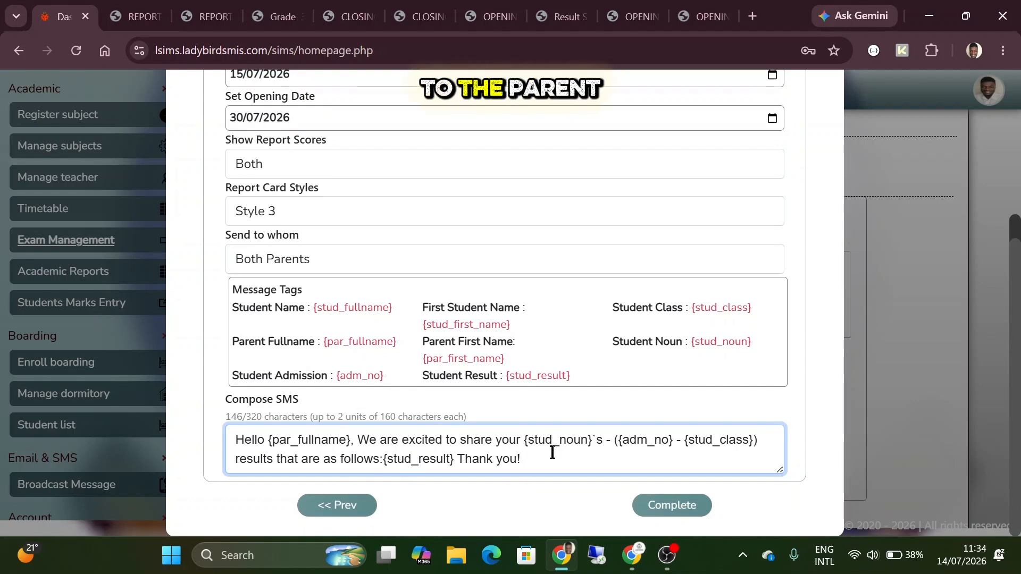
scroll(532, 415, "up", 5)
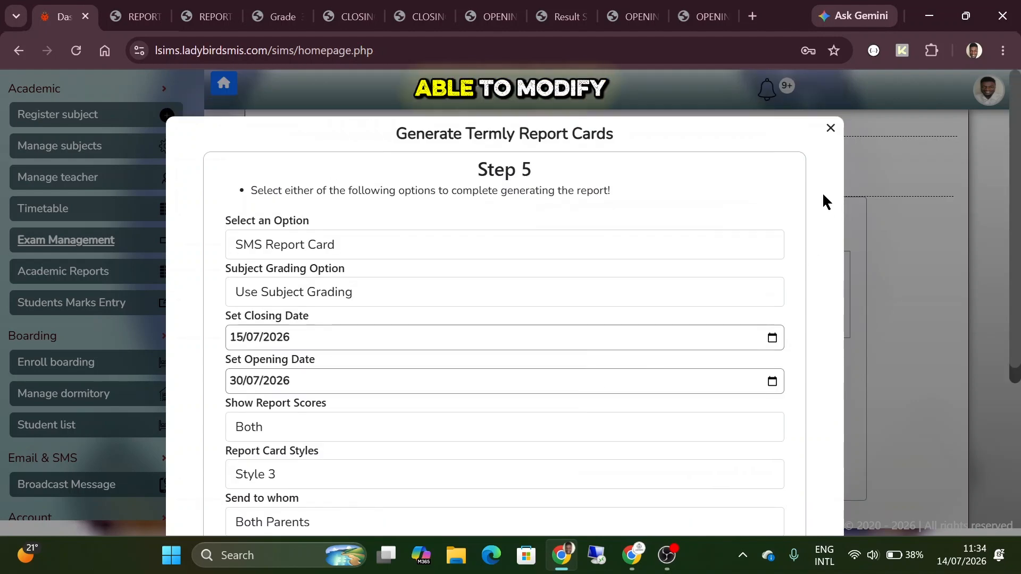
- Close the termly report card window and the report generation section, and look over the Term 2 examination table
left_click(830, 130)
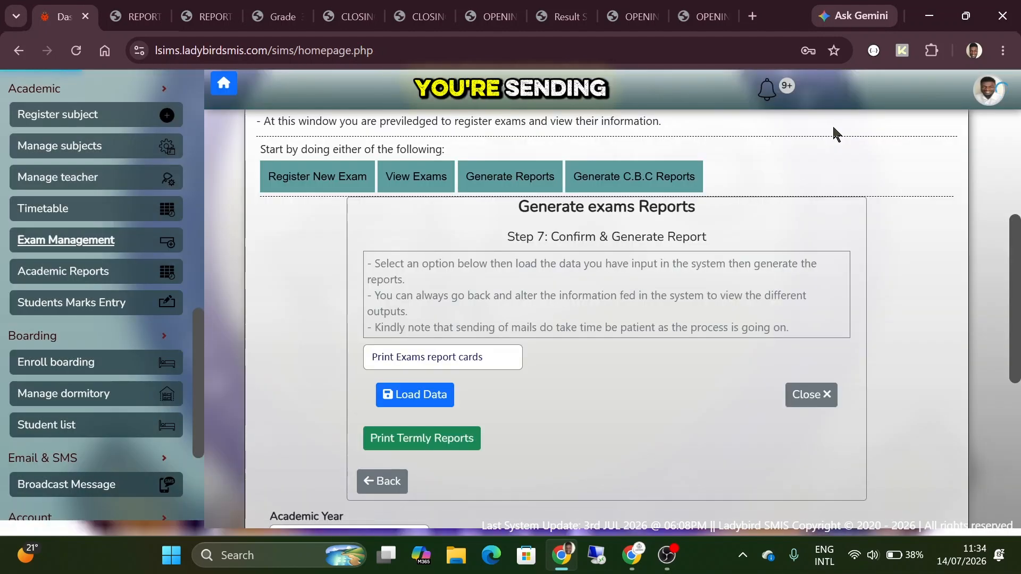
left_click(502, 171)
scroll(432, 244, "up", 2)
scroll(432, 244, "up", 3)
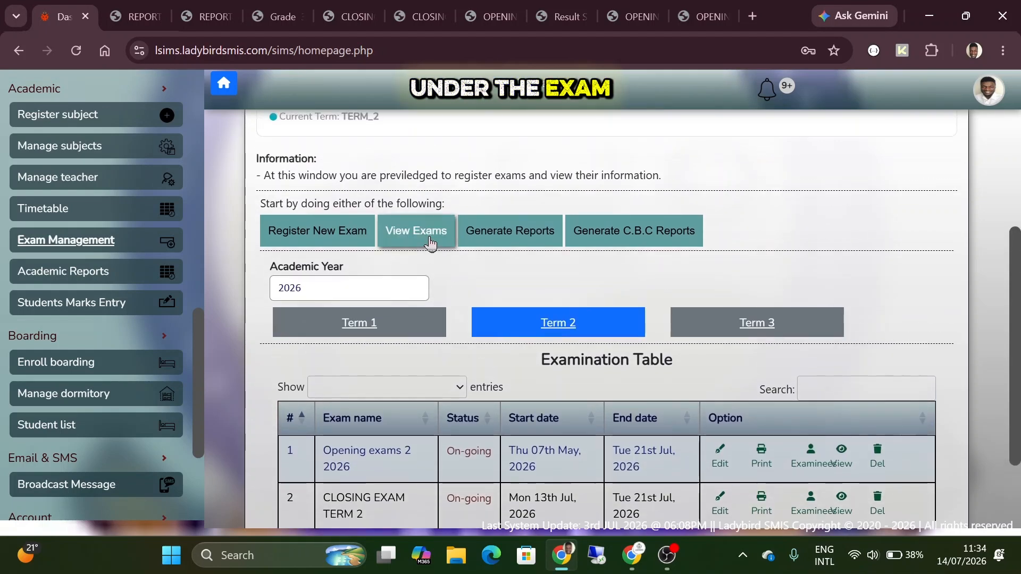
scroll(432, 244, "down", 4)
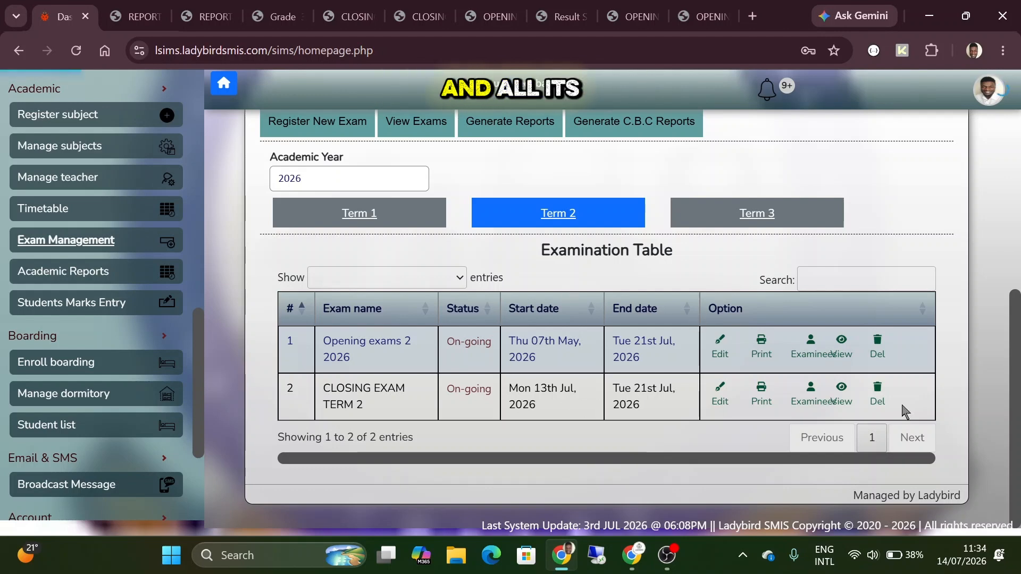
scroll(599, 344, "up", 3)
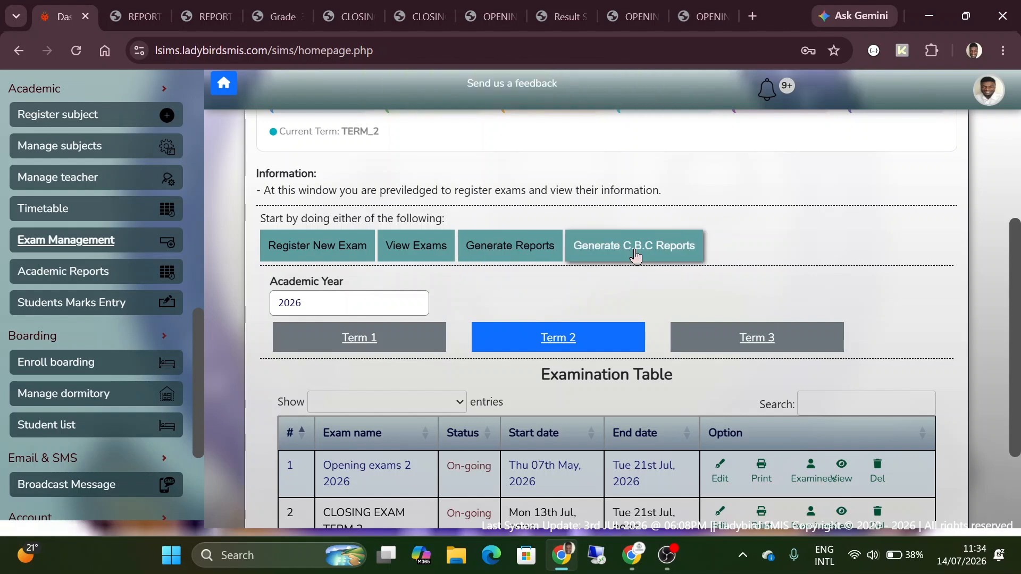
scroll(501, 287, "up", 2)
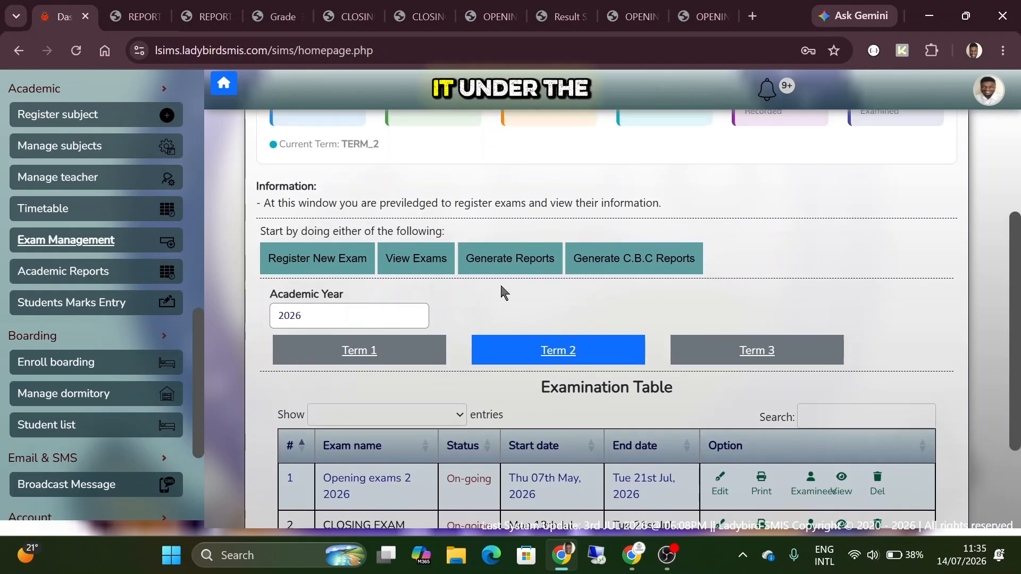